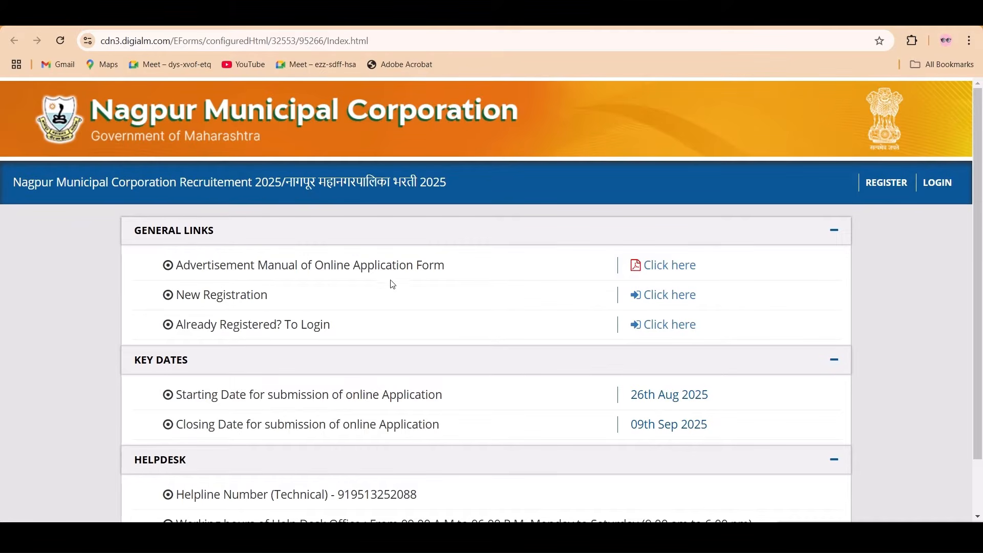
- Open the Advertisement Manual PDF, read its vacancy and reservation tables, then return to the portal
{"action": "left_click", "coordinate": [669, 275]}
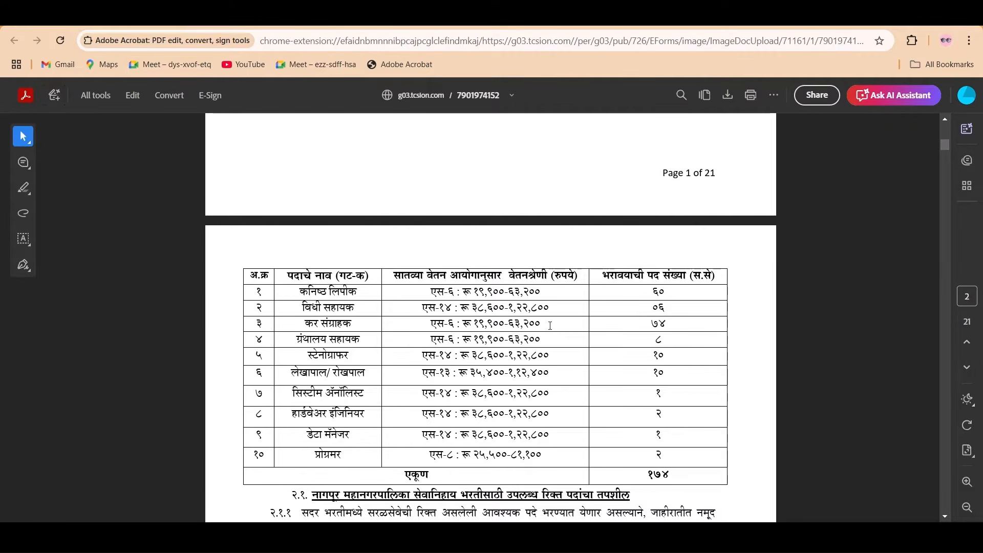
{"action": "scroll", "coordinate": [558, 330], "scroll_direction": "up", "scroll_amount": 5}
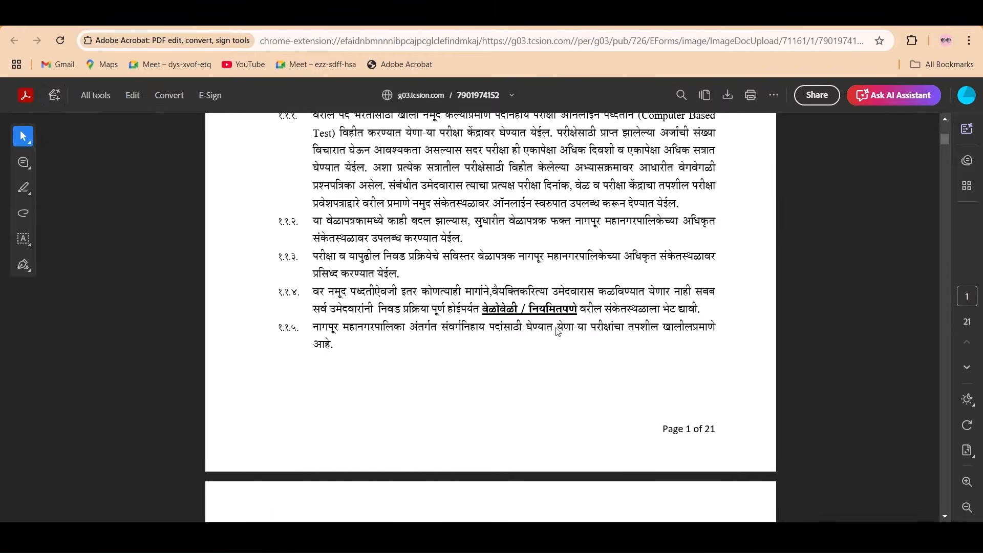
{"action": "scroll", "coordinate": [558, 330], "scroll_direction": "down", "scroll_amount": 10}
{"action": "scroll", "coordinate": [558, 330], "scroll_direction": "down", "scroll_amount": 5}
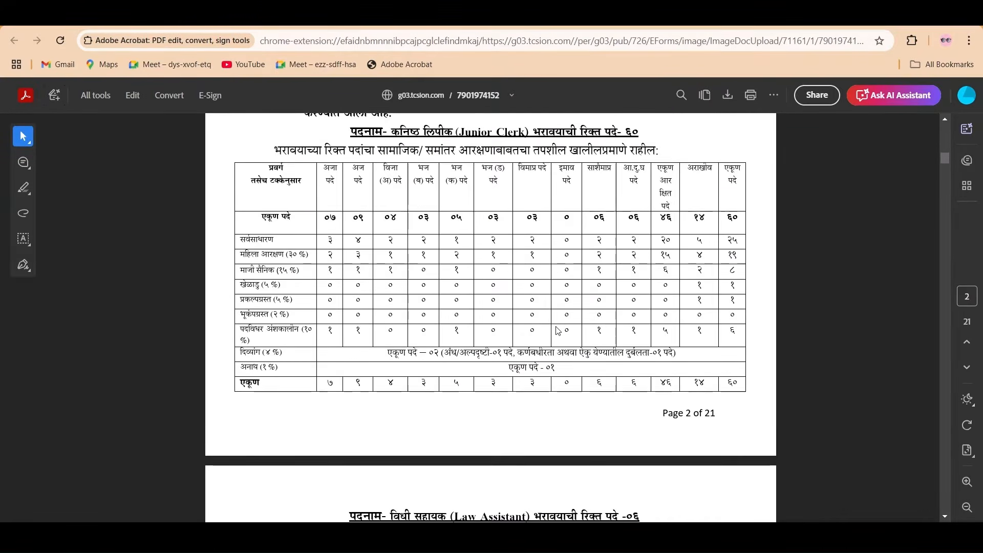
{"action": "scroll", "coordinate": [558, 329], "scroll_direction": "up", "scroll_amount": 2}
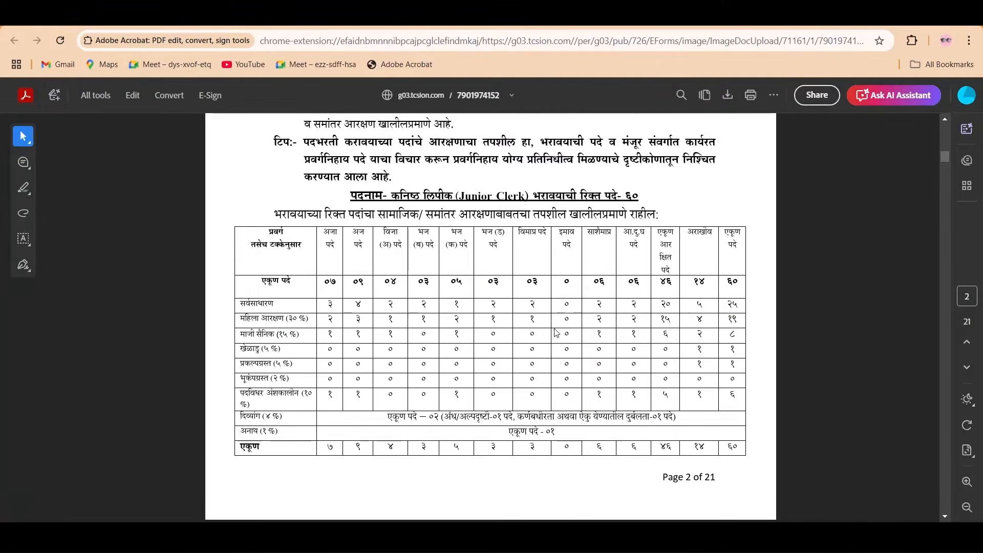
{"action": "scroll", "coordinate": [557, 333], "scroll_direction": "down", "scroll_amount": 15}
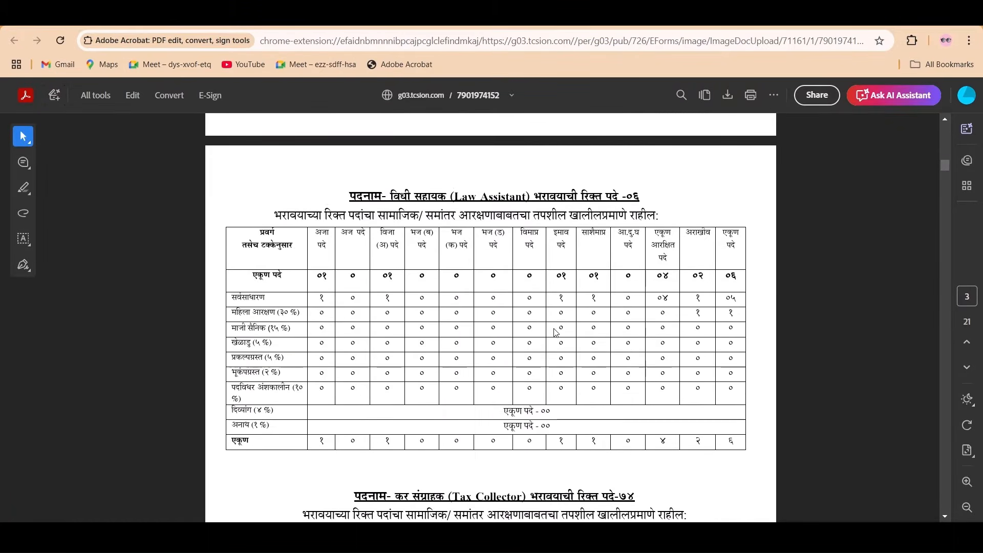
{"action": "scroll", "coordinate": [556, 333], "scroll_direction": "down", "scroll_amount": 8}
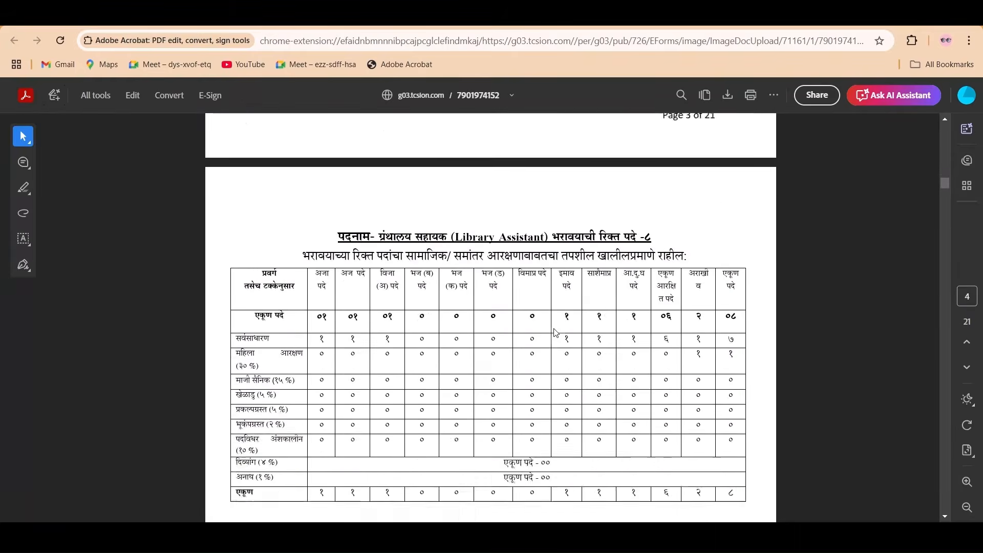
{"action": "scroll", "coordinate": [557, 332], "scroll_direction": "up", "scroll_amount": 6}
{"action": "scroll", "coordinate": [557, 333], "scroll_direction": "up", "scroll_amount": 20}
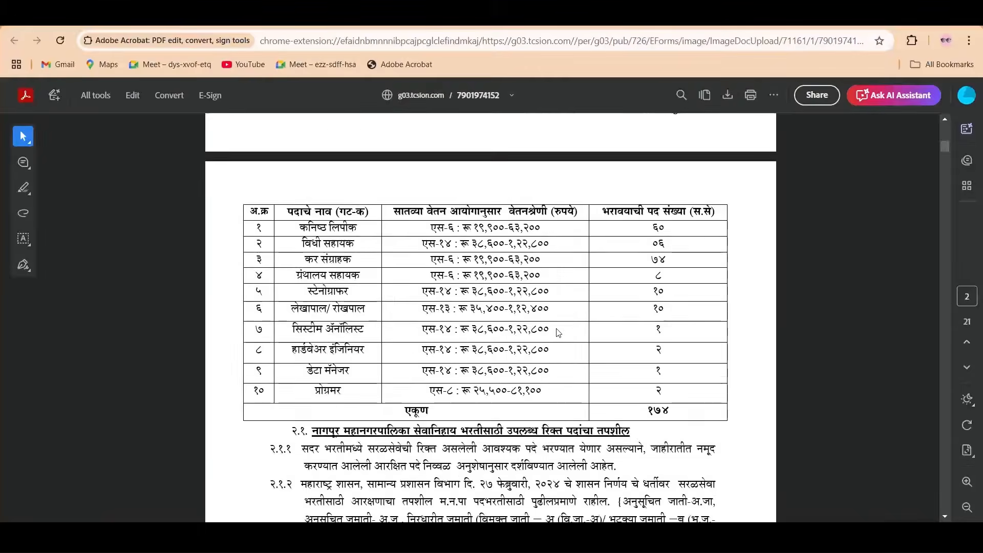
{"action": "scroll", "coordinate": [558, 331], "scroll_direction": "down", "scroll_amount": 1}
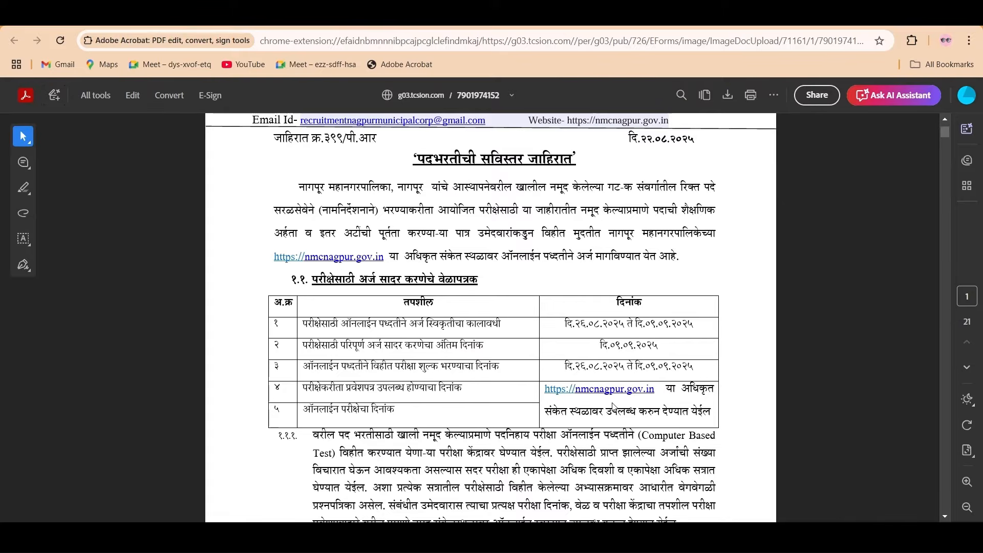
{"action": "scroll", "coordinate": [289, 329], "scroll_direction": "up", "scroll_amount": 3}
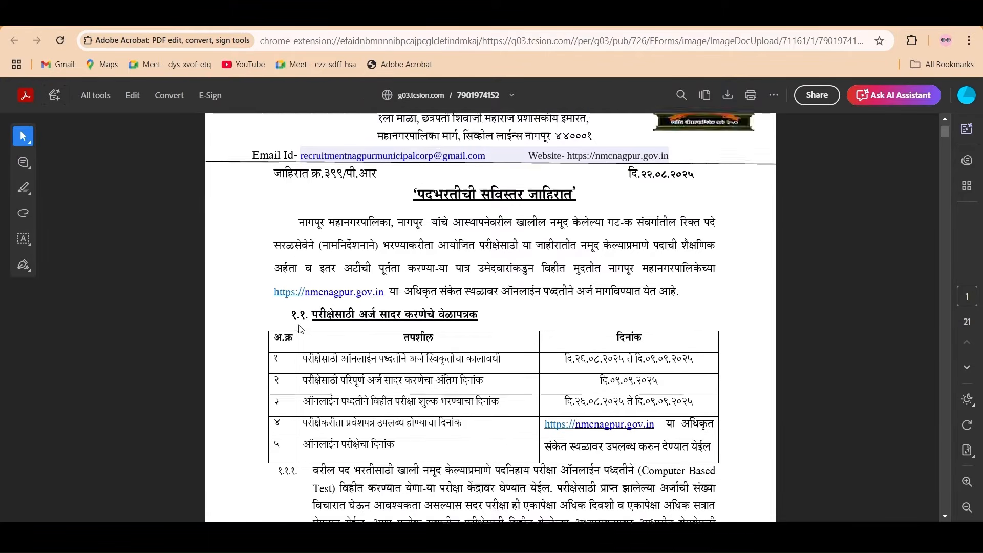
{"action": "left_click", "coordinate": [45, 27]}
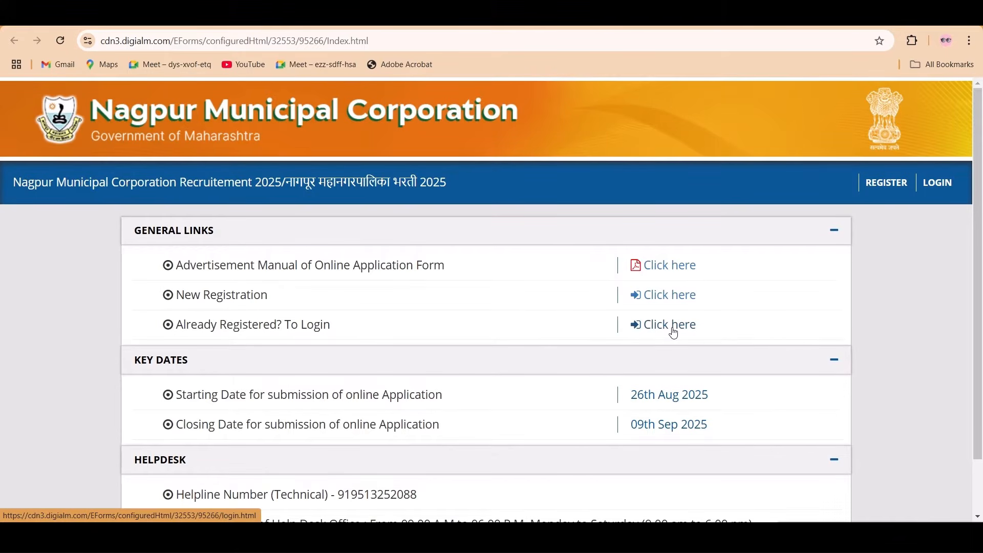
- Start a New Registration, dismiss the browser instructions popup, and agree to the Privacy Notice
{"action": "left_click", "coordinate": [663, 296]}
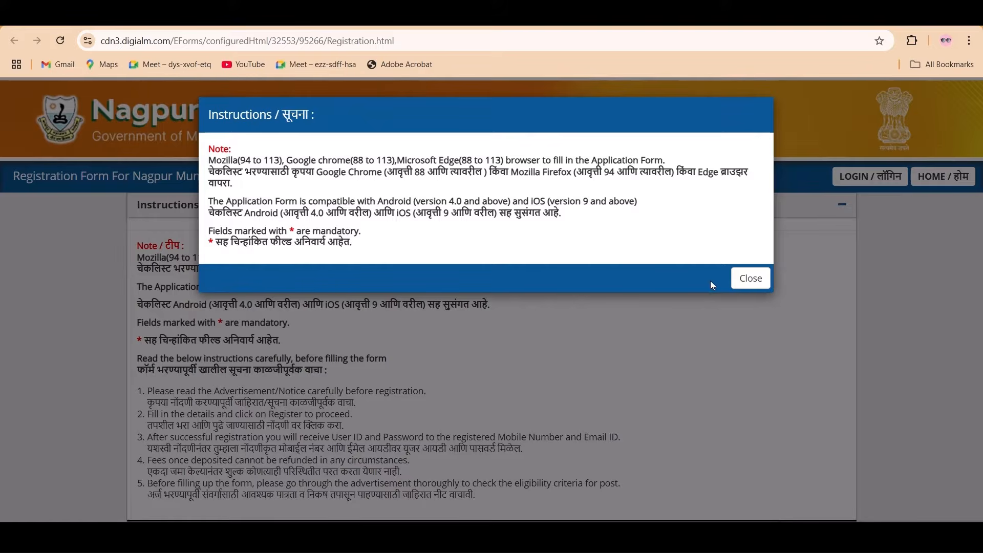
{"action": "left_click", "coordinate": [752, 278]}
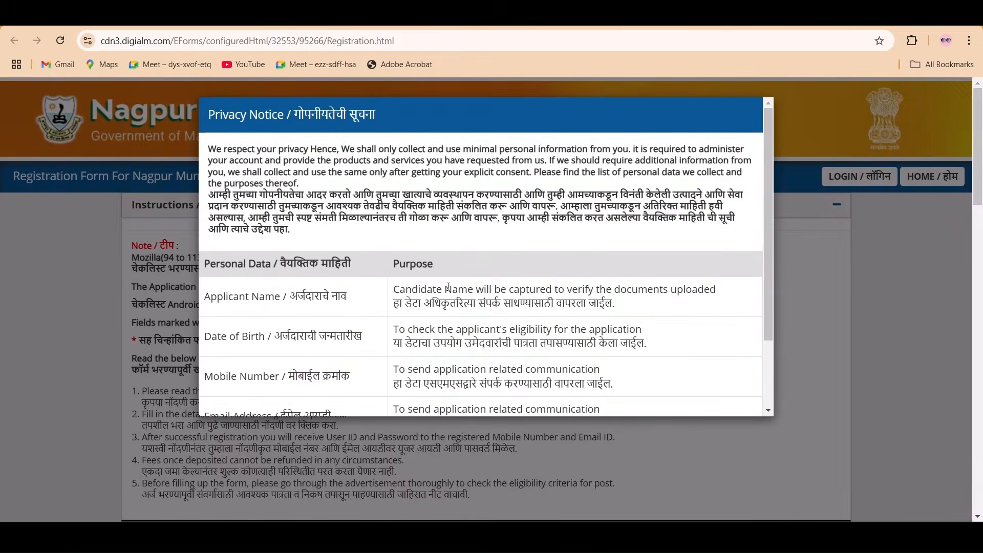
{"action": "scroll", "coordinate": [434, 310], "scroll_direction": "down", "scroll_amount": 3}
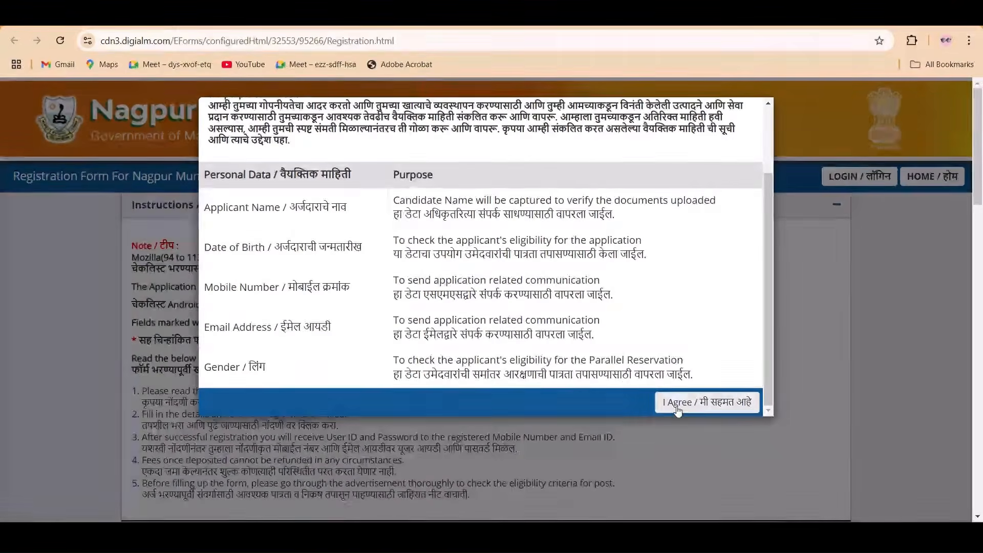
{"action": "left_click", "coordinate": [703, 408]}
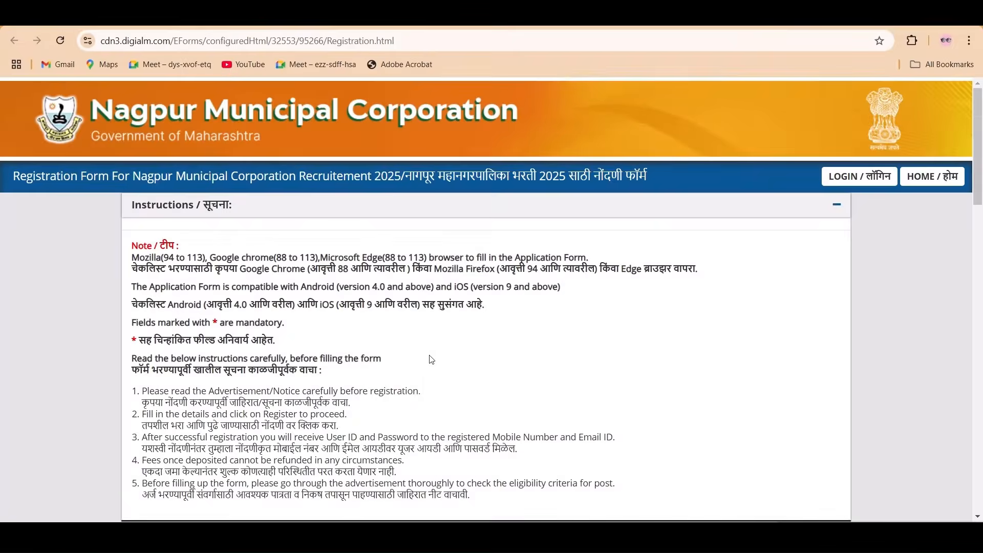
- In Personal Details, answer No to the name-change question after briefly selecting Yes
{"action": "scroll", "coordinate": [543, 352], "scroll_direction": "down", "scroll_amount": 1}
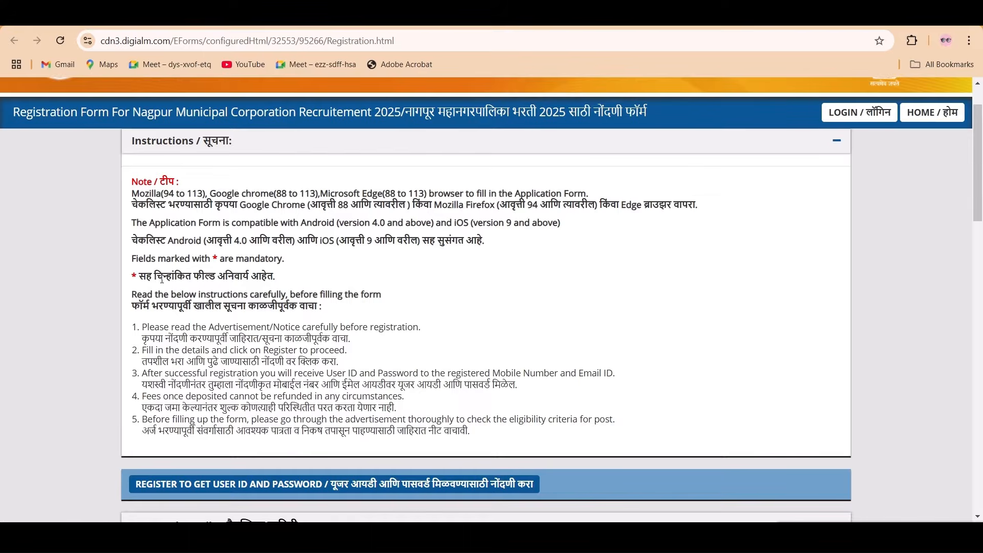
{"action": "scroll", "coordinate": [310, 286], "scroll_direction": "down", "scroll_amount": 3}
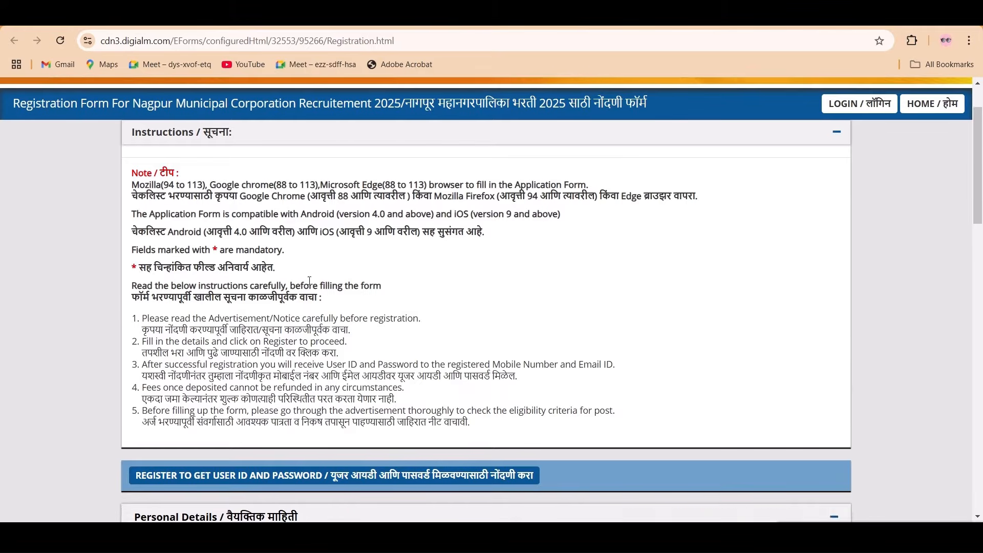
{"action": "scroll", "coordinate": [308, 284], "scroll_direction": "down", "scroll_amount": 4}
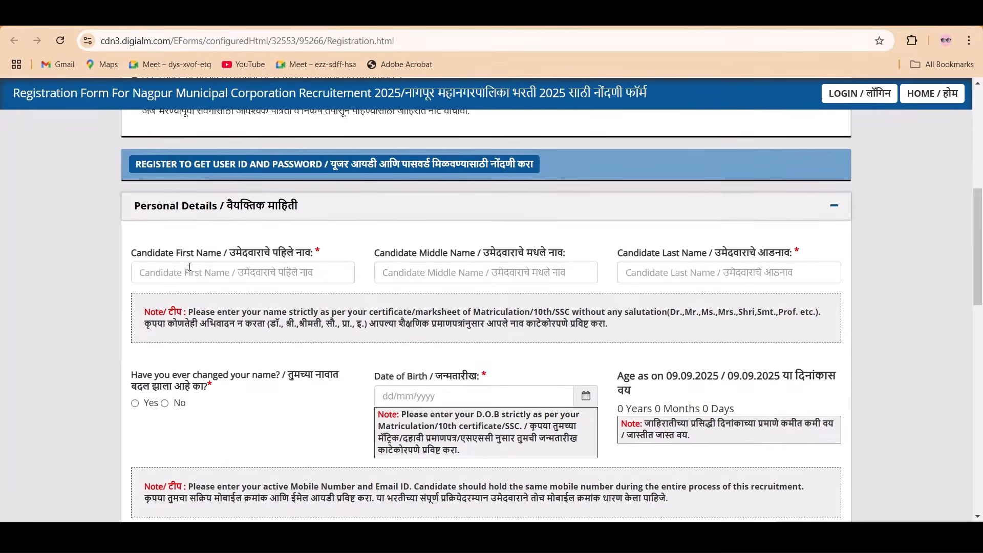
{"action": "scroll", "coordinate": [197, 266], "scroll_direction": "down", "scroll_amount": 1}
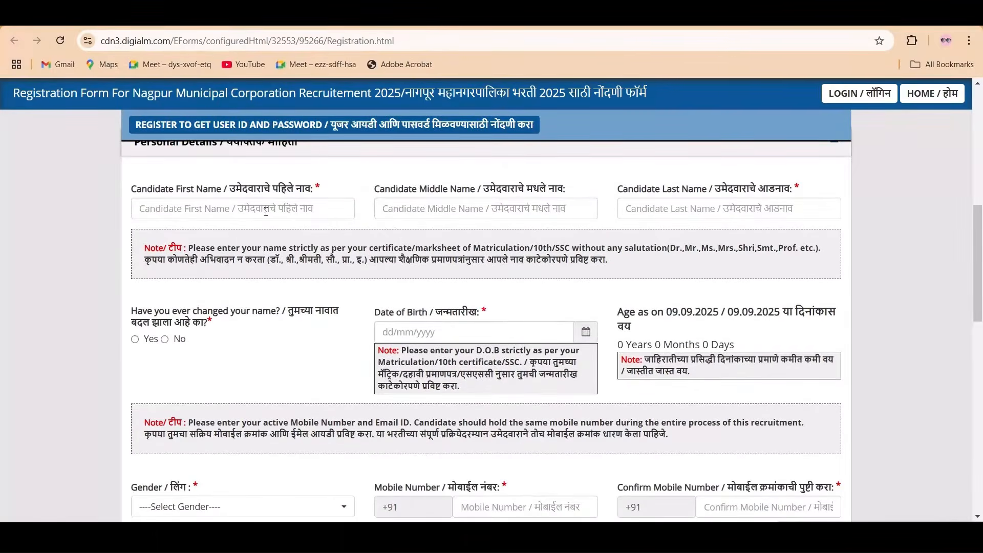
{"action": "scroll", "coordinate": [281, 228], "scroll_direction": "up", "scroll_amount": 1}
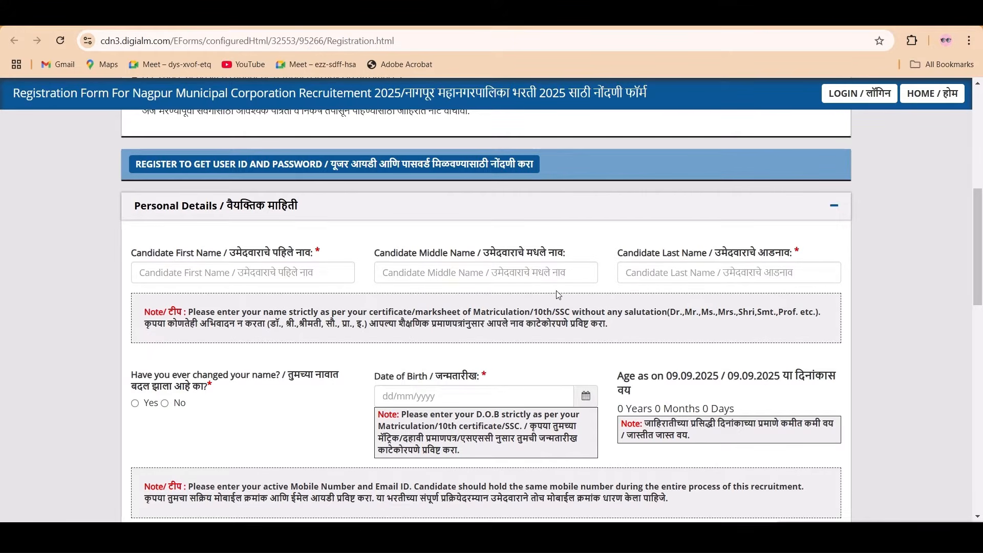
{"action": "scroll", "coordinate": [553, 294], "scroll_direction": "down", "scroll_amount": 1}
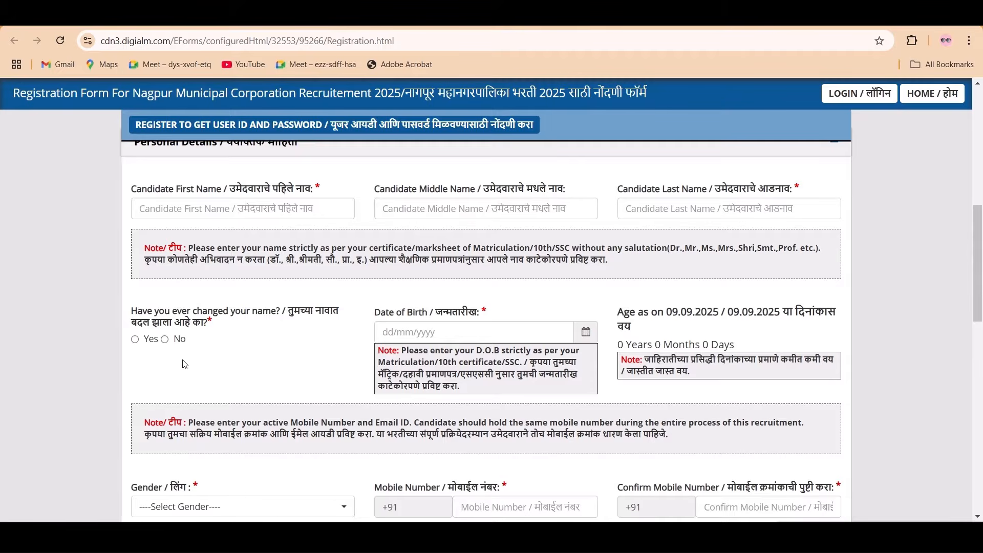
{"action": "left_click", "coordinate": [132, 340]}
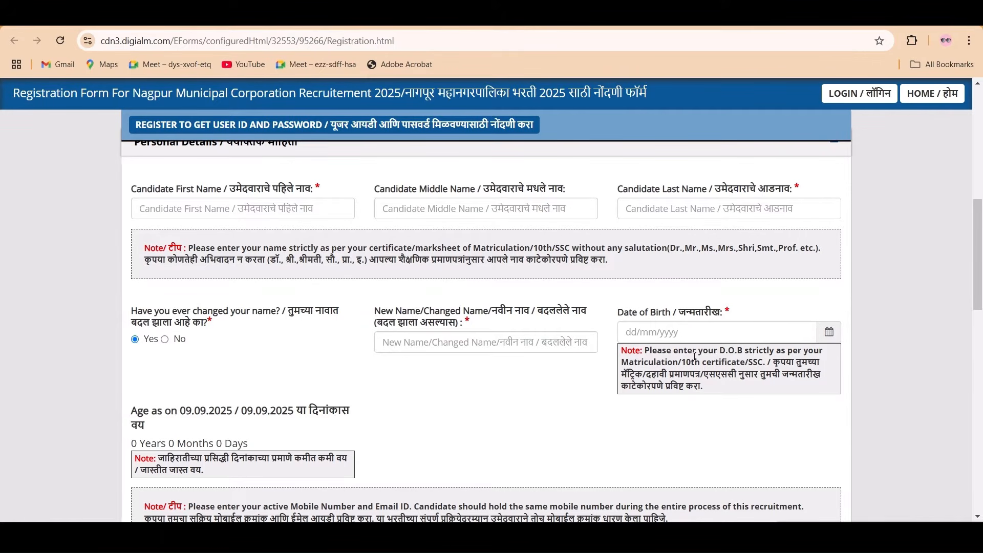
{"action": "left_click", "coordinate": [179, 340]}
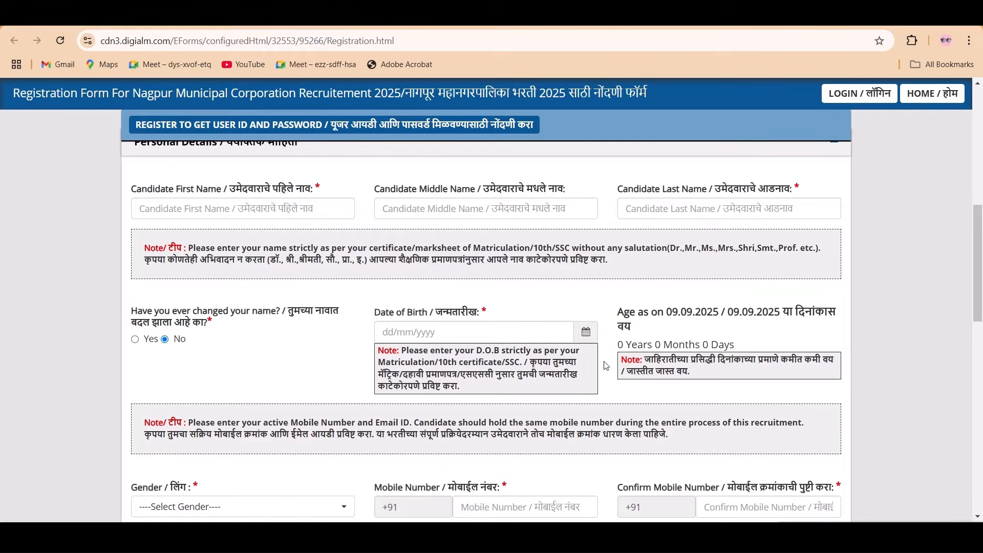
{"action": "scroll", "coordinate": [607, 366], "scroll_direction": "down", "scroll_amount": 3}
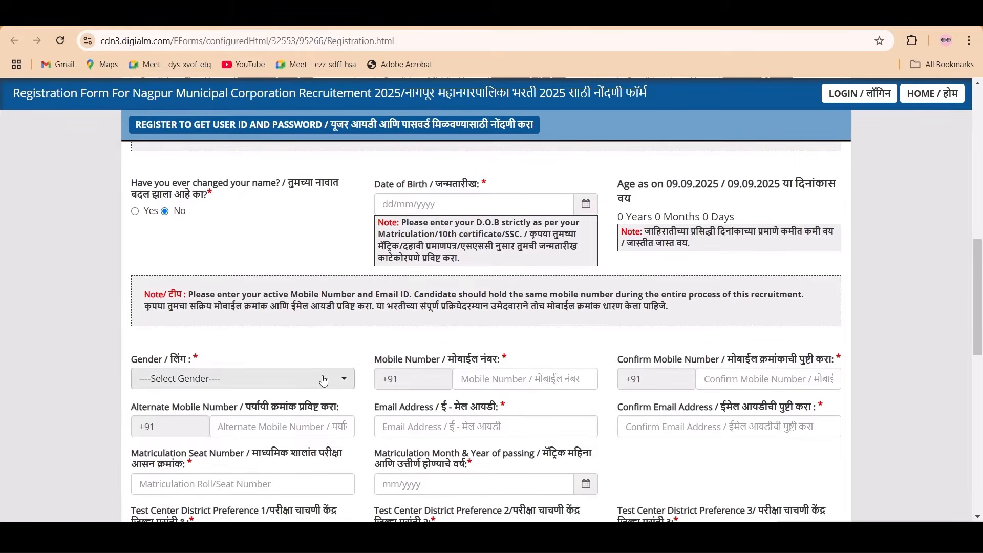
{"action": "left_click", "coordinate": [322, 382]}
{"action": "scroll", "coordinate": [330, 379], "scroll_direction": "down", "scroll_amount": 1}
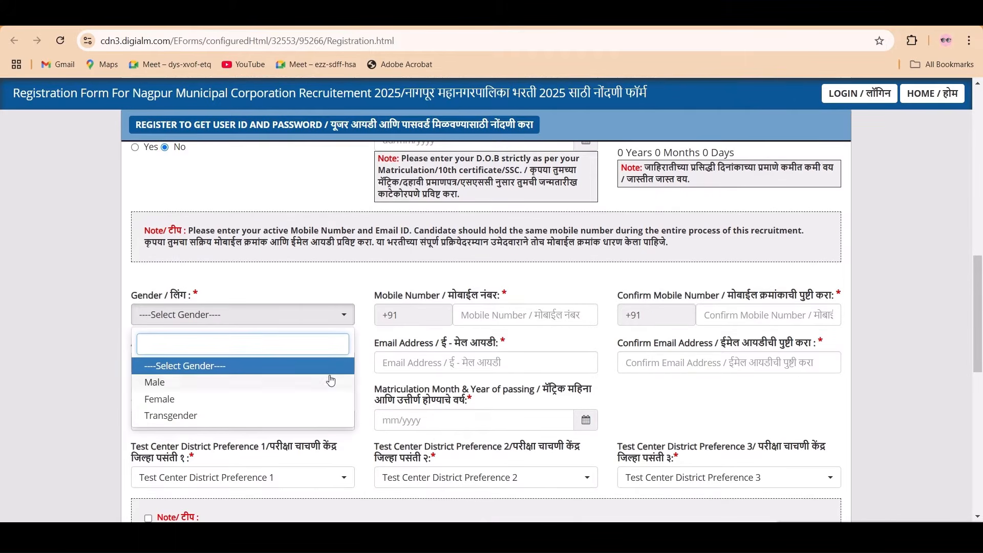
{"action": "left_click", "coordinate": [529, 314]}
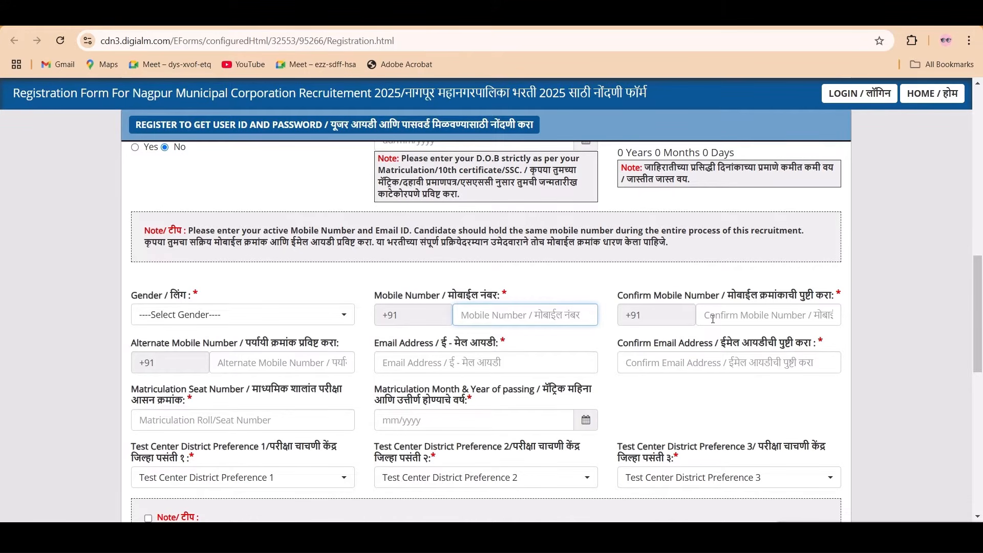
{"action": "scroll", "coordinate": [446, 344], "scroll_direction": "down", "scroll_amount": 1}
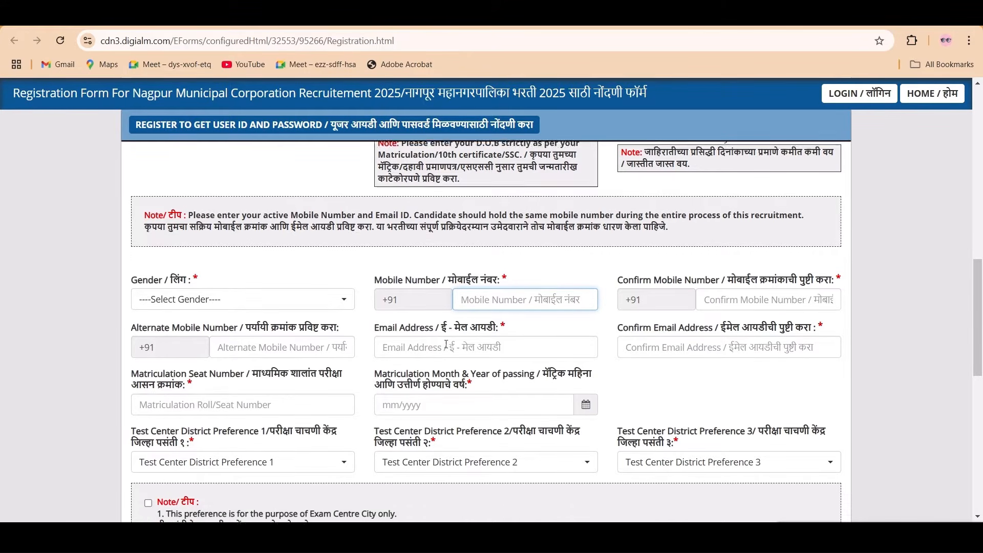
{"action": "scroll", "coordinate": [446, 345], "scroll_direction": "down", "scroll_amount": 1}
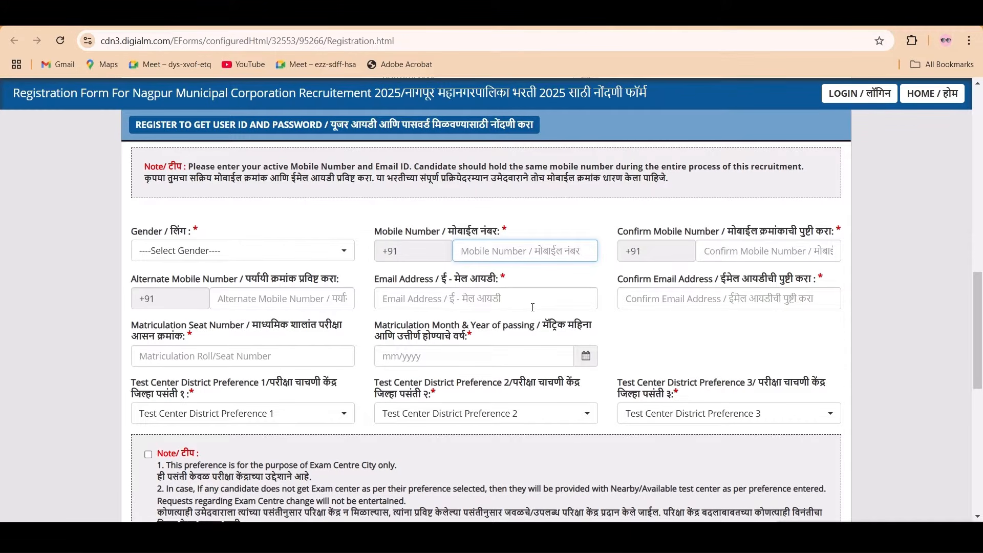
{"action": "scroll", "coordinate": [351, 321], "scroll_direction": "down", "scroll_amount": 1}
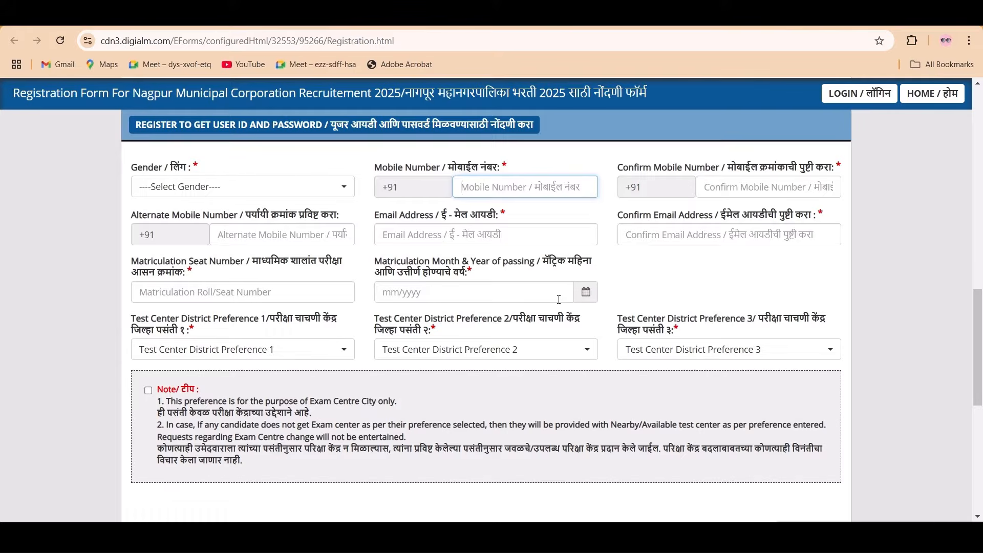
{"action": "scroll", "coordinate": [563, 306], "scroll_direction": "down", "scroll_amount": 1}
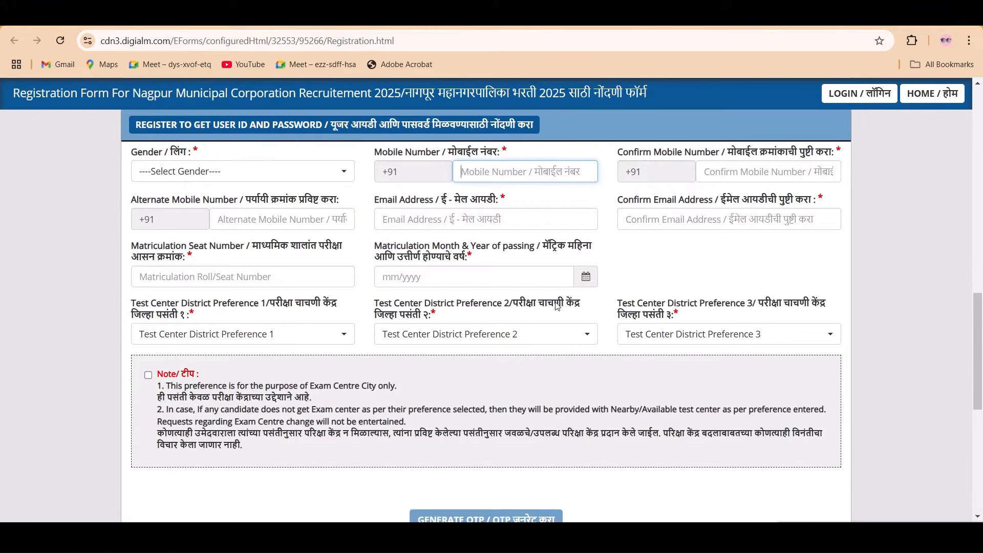
{"action": "left_click", "coordinate": [280, 295]}
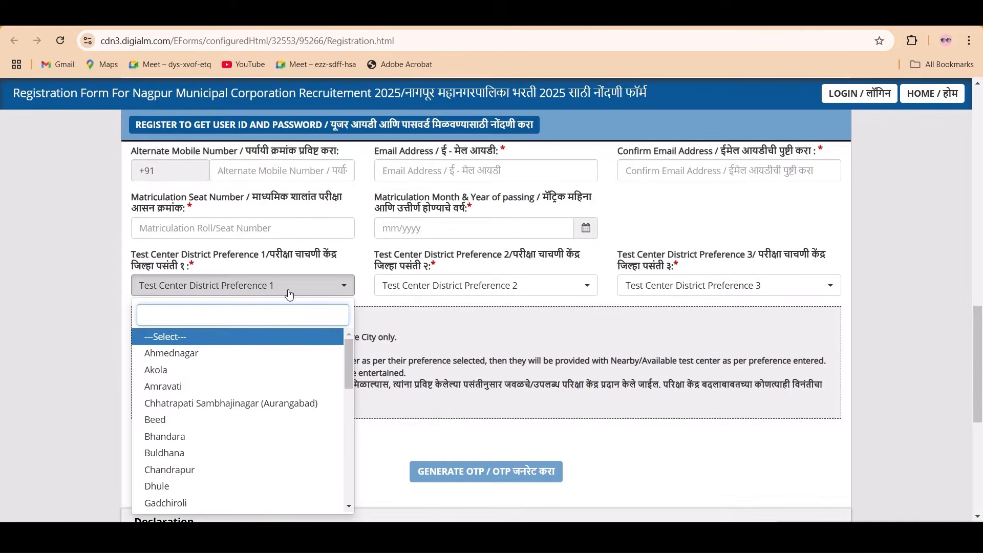
{"action": "left_click", "coordinate": [324, 287]}
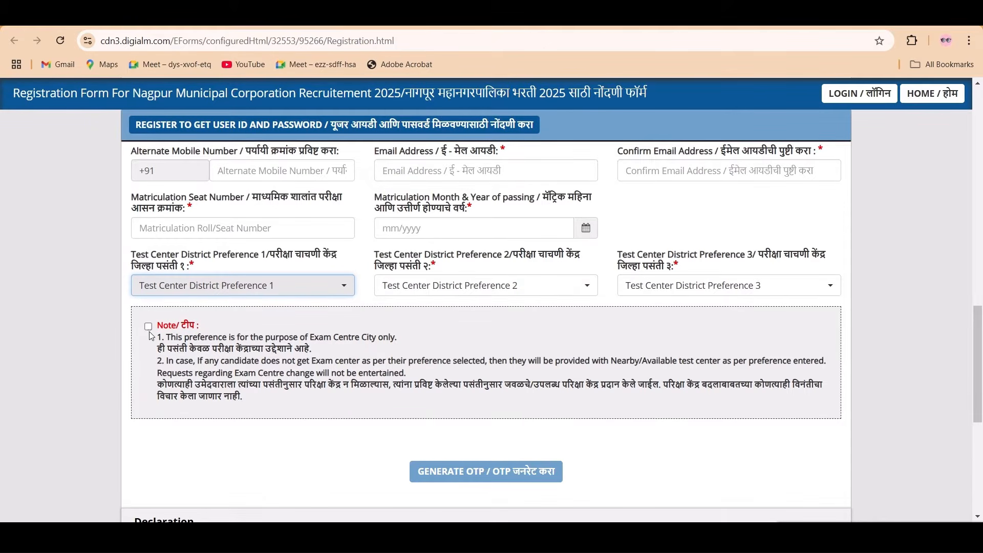
{"action": "scroll", "coordinate": [153, 336], "scroll_direction": "down", "scroll_amount": 1}
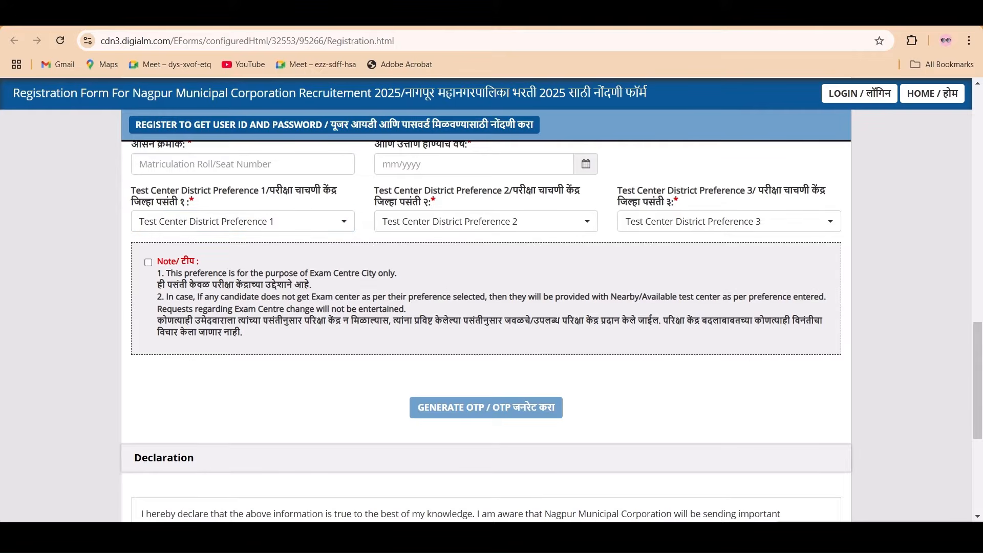
- Request the registration OTP by entering and submitting the captcha, then dismiss the OTP-sent notice
{"action": "left_click", "coordinate": [486, 407]}
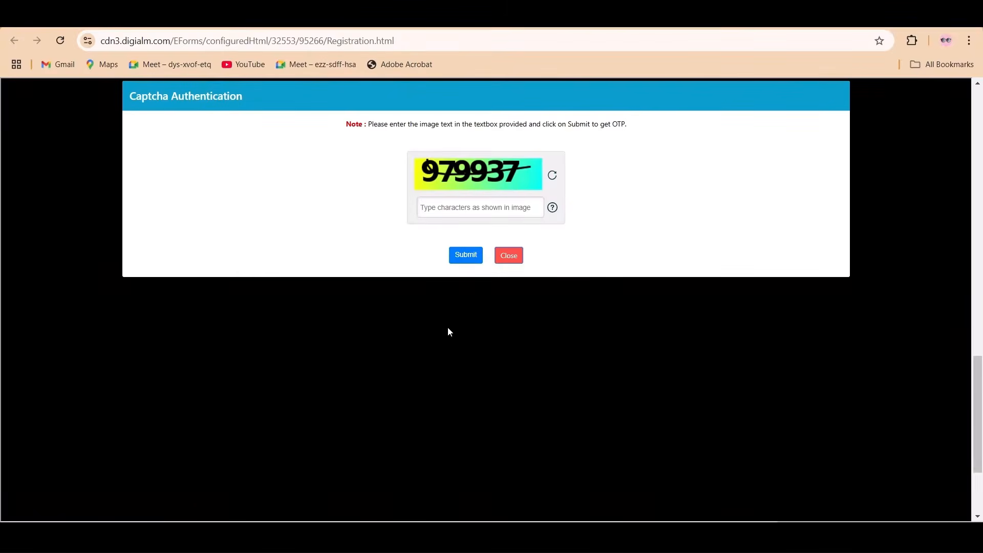
{"action": "left_click", "coordinate": [463, 211]}
{"action": "type", "text": "97"}
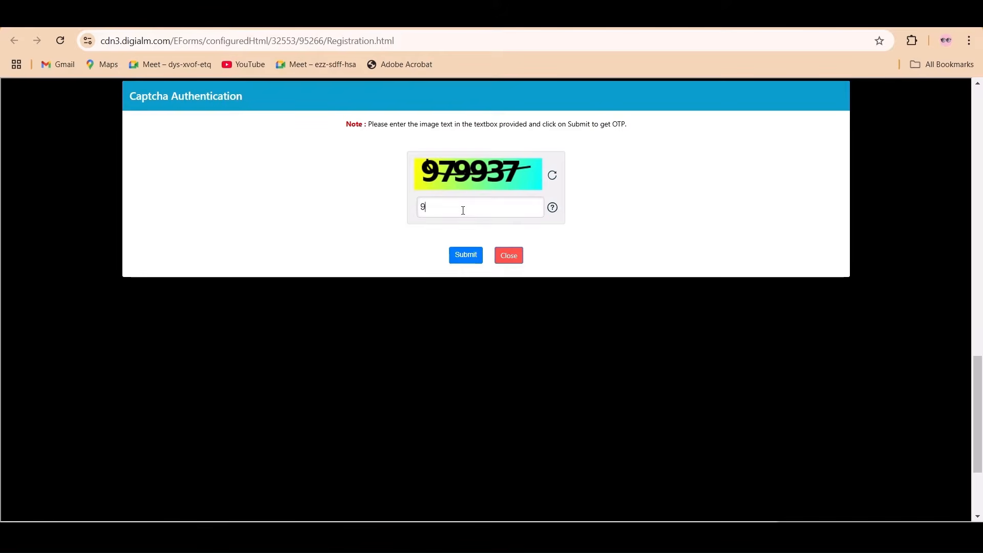
{"action": "type", "text": "9937"}
{"action": "left_click", "coordinate": [462, 249]}
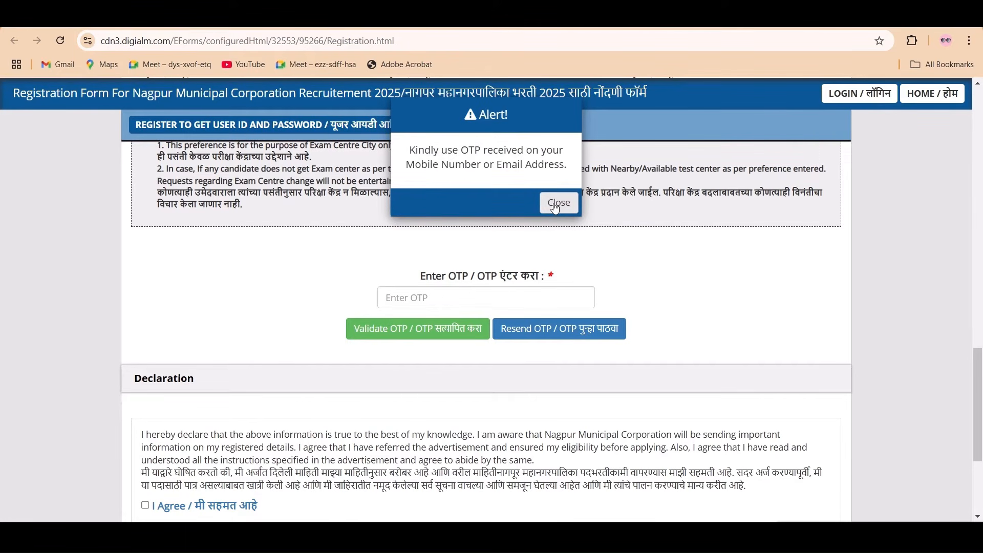
{"action": "left_click", "coordinate": [555, 207]}
- Enter the received OTP and validate it, dismissing the success message
{"action": "left_click", "coordinate": [449, 297]}
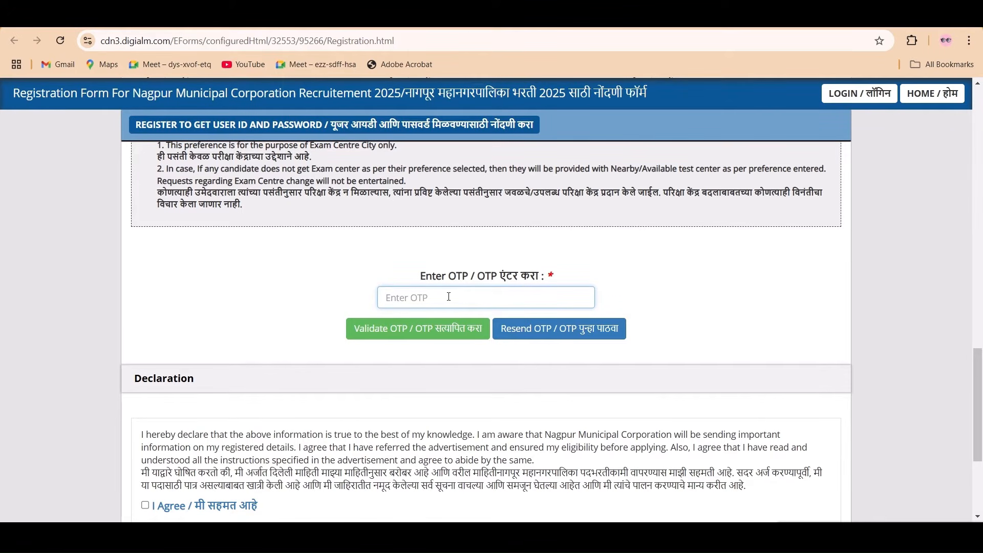
{"action": "type", "text": "••••••"}
{"action": "left_click", "coordinate": [421, 332]}
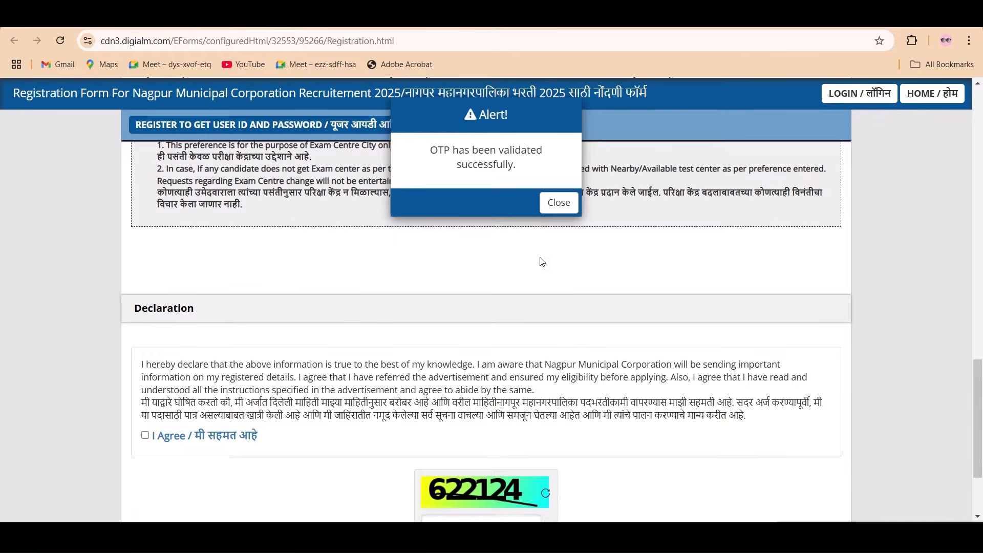
{"action": "left_click", "coordinate": [551, 207]}
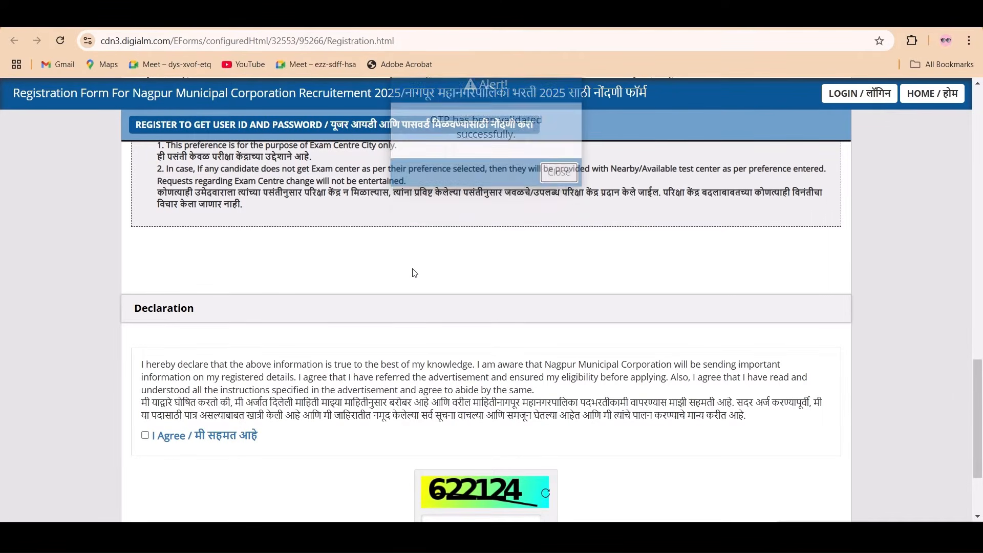
{"action": "scroll", "coordinate": [388, 292], "scroll_direction": "down", "scroll_amount": 1}
{"action": "scroll", "coordinate": [367, 301], "scroll_direction": "down", "scroll_amount": 1}
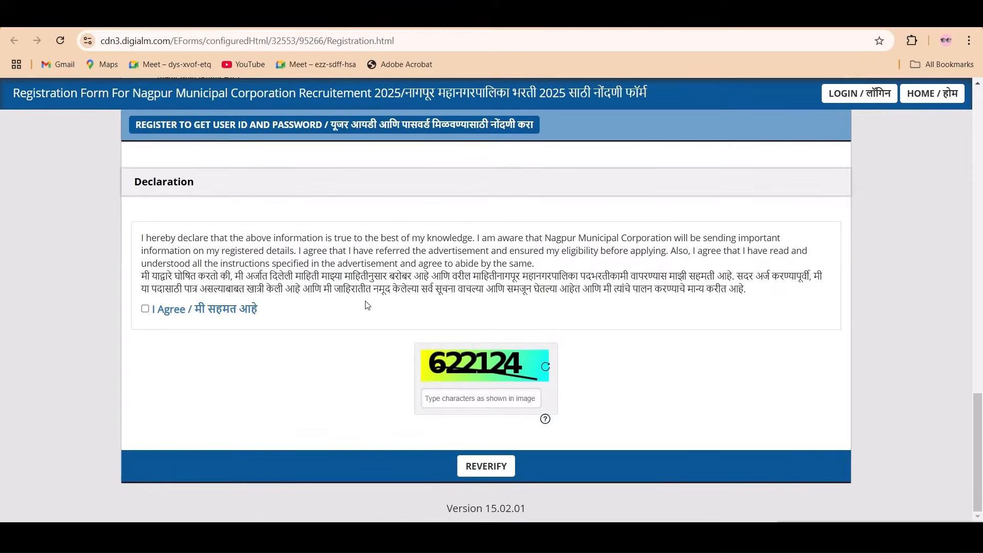
- Agree to the declaration, enter the captcha, and choose REVERIFY to preview the details
{"action": "left_click", "coordinate": [145, 309]}
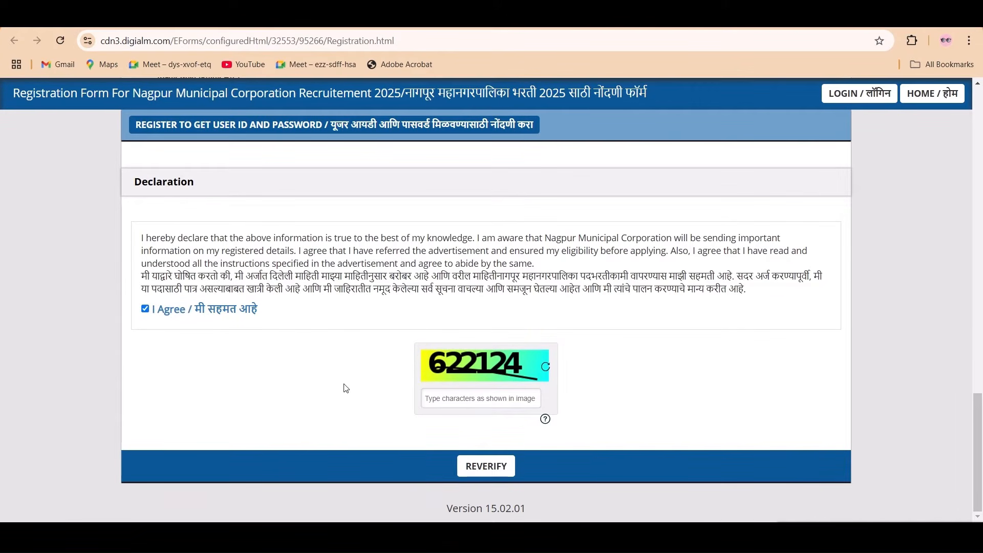
{"action": "left_click", "coordinate": [469, 399]}
{"action": "type", "text": "622124"}
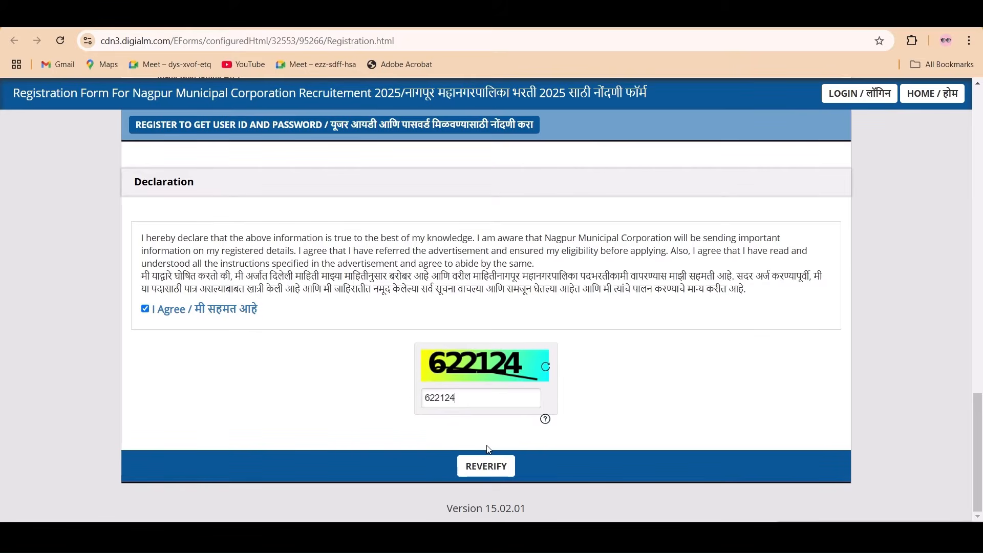
{"action": "left_click", "coordinate": [499, 478]}
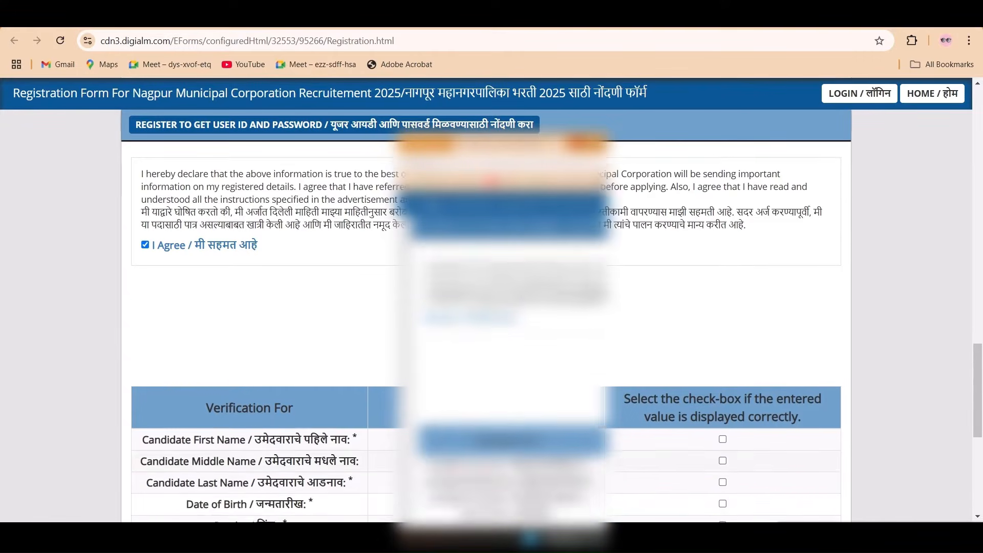
{"action": "scroll", "coordinate": [491, 308], "scroll_direction": "down", "scroll_amount": 5}
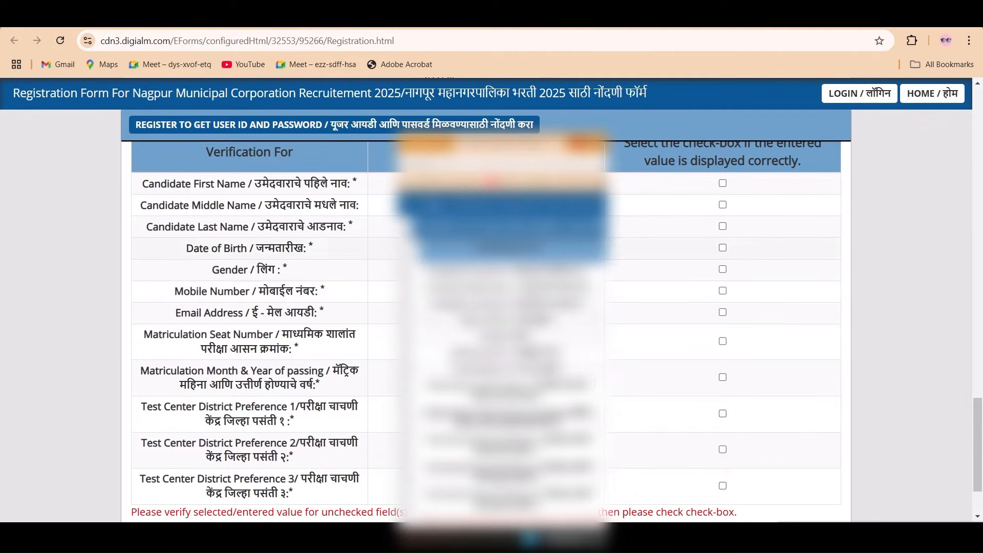
- Mark name, date of birth, gender, mobile, email and matriculation details as verified
{"action": "left_click", "coordinate": [722, 184]}
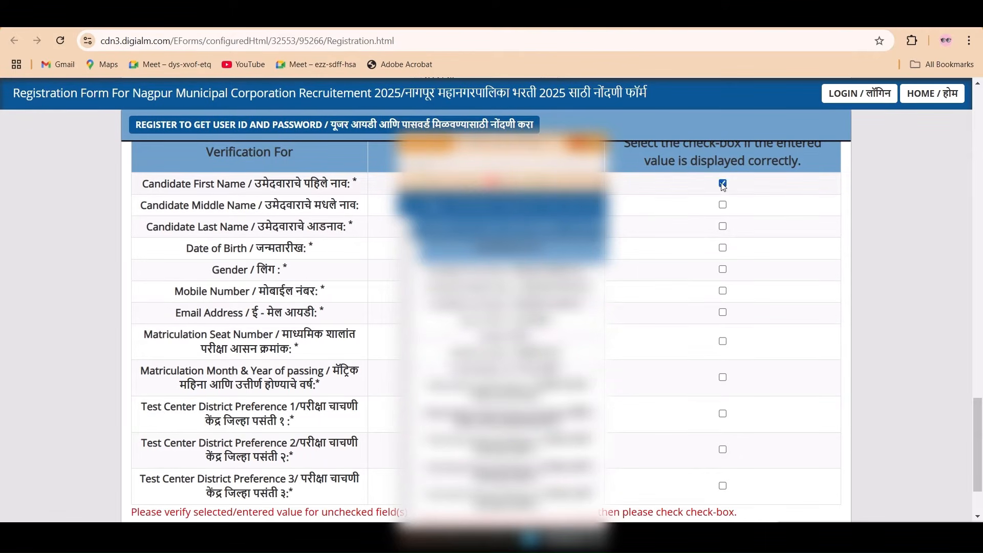
{"action": "left_click", "coordinate": [723, 205]}
{"action": "left_click", "coordinate": [722, 226]}
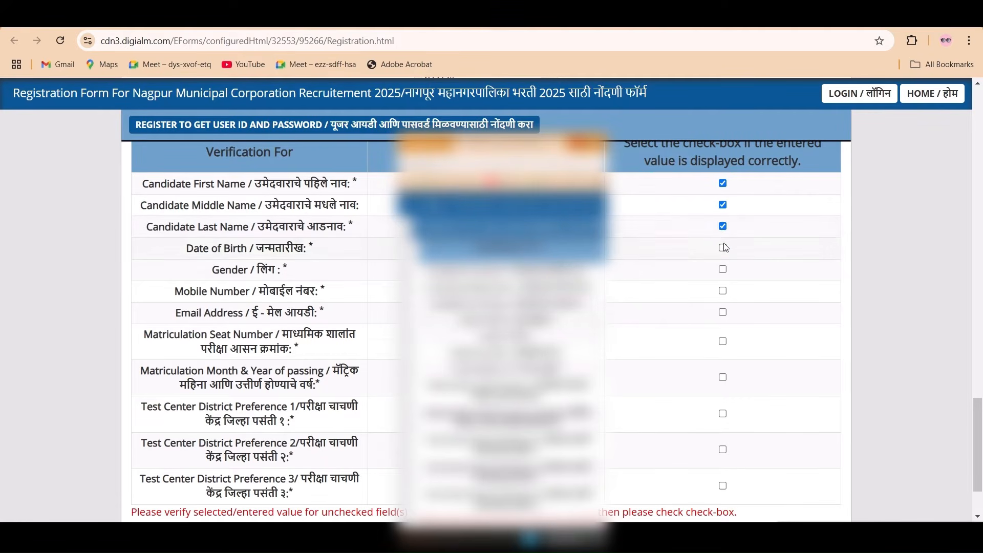
{"action": "left_click", "coordinate": [723, 248]}
{"action": "left_click", "coordinate": [722, 270]}
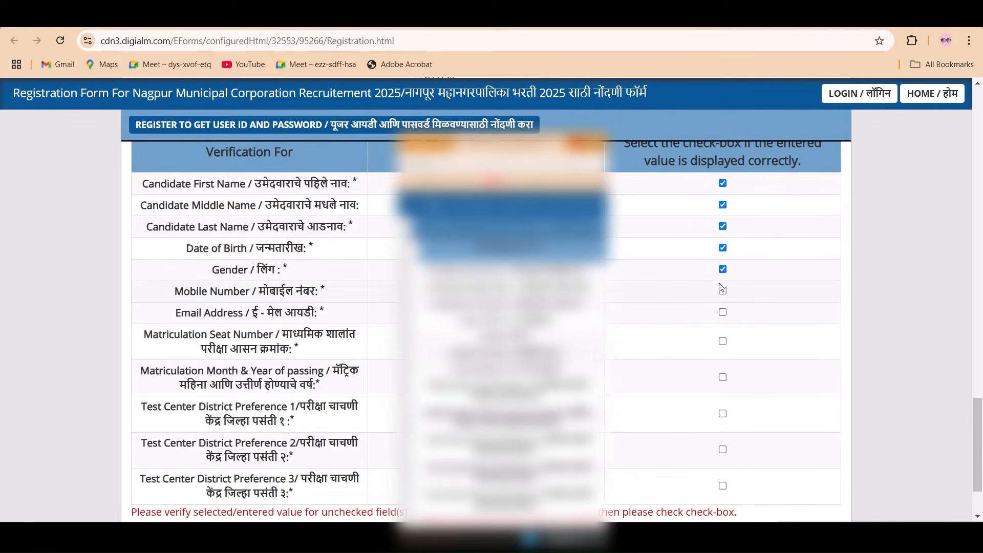
{"action": "left_click", "coordinate": [723, 290]}
{"action": "left_click", "coordinate": [723, 311]}
{"action": "left_click", "coordinate": [722, 341]}
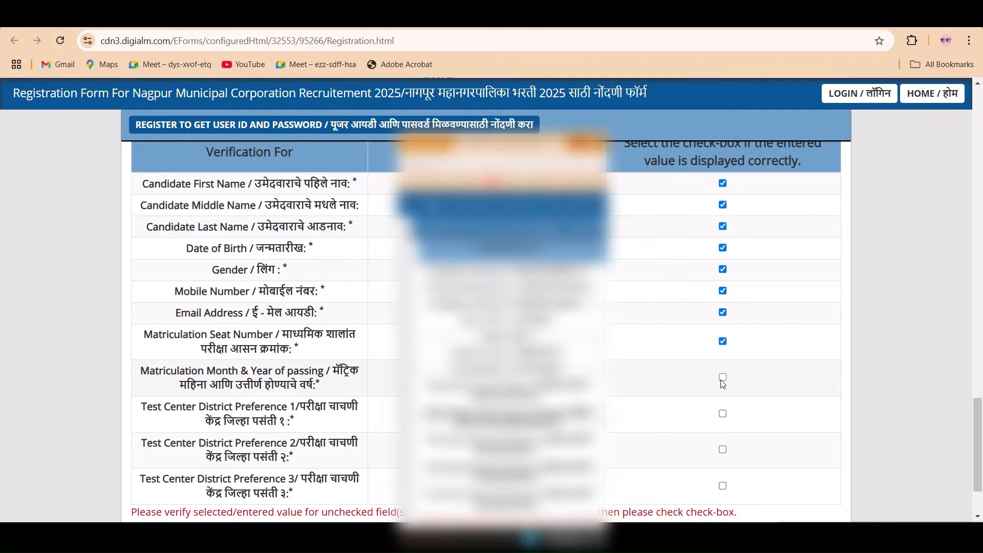
{"action": "left_click", "coordinate": [723, 378]}
- Verify Test Center District Preferences 1, 2 and 3, then submit the verified details
{"action": "scroll", "coordinate": [723, 382], "scroll_direction": "down", "scroll_amount": 2}
{"action": "left_click", "coordinate": [723, 318]}
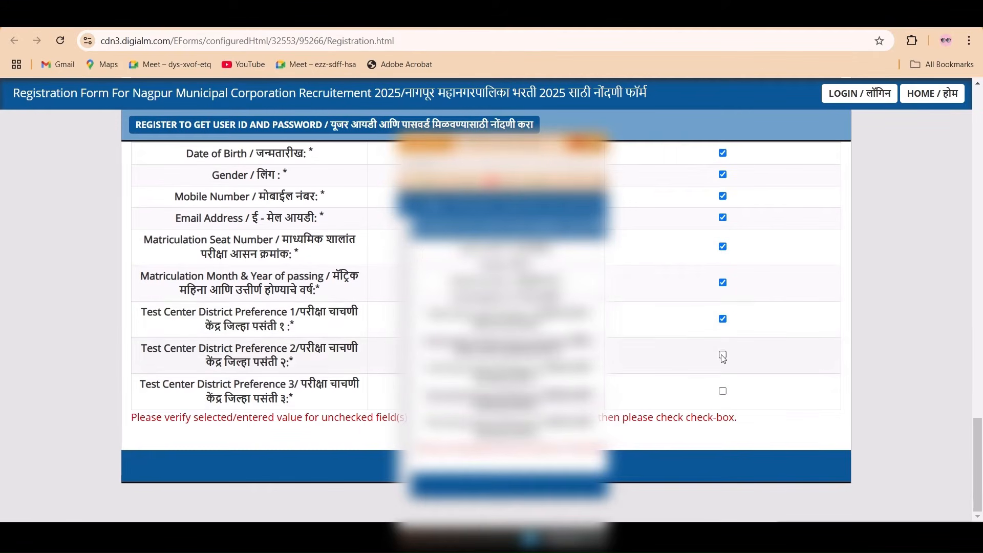
{"action": "left_click", "coordinate": [722, 355]}
{"action": "left_click", "coordinate": [723, 391]}
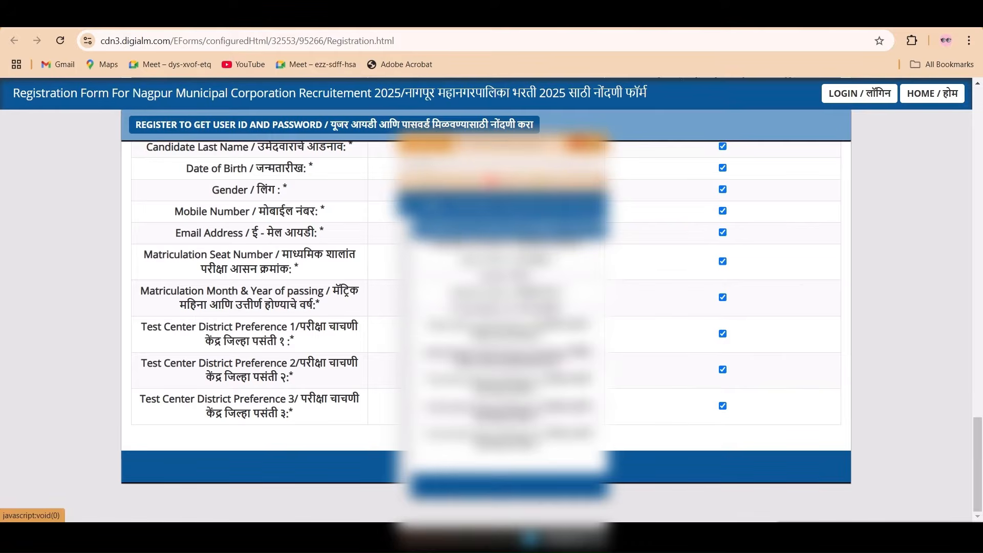
{"action": "left_click", "coordinate": [501, 467]}
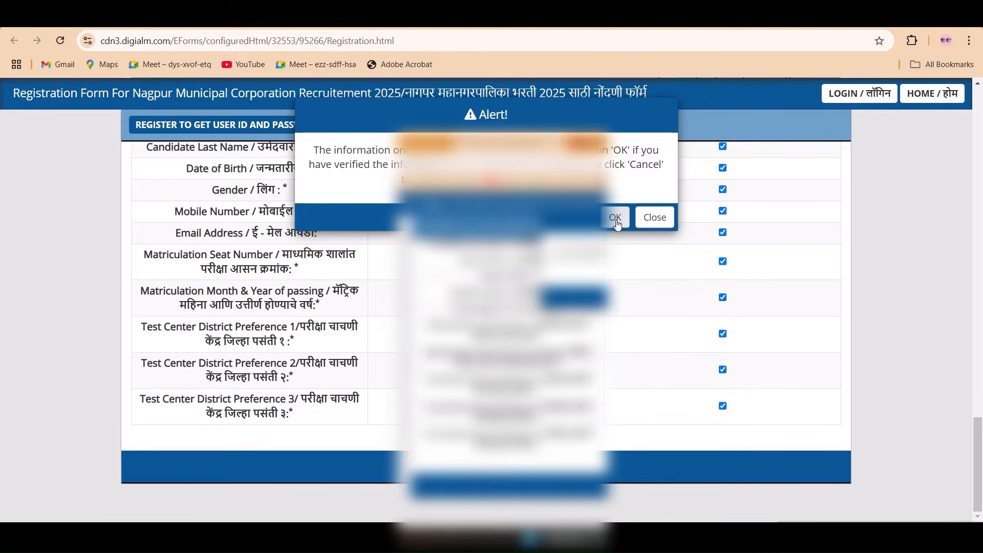
- Confirm the verified information to register, then close the registration success note
{"action": "left_click", "coordinate": [616, 217]}
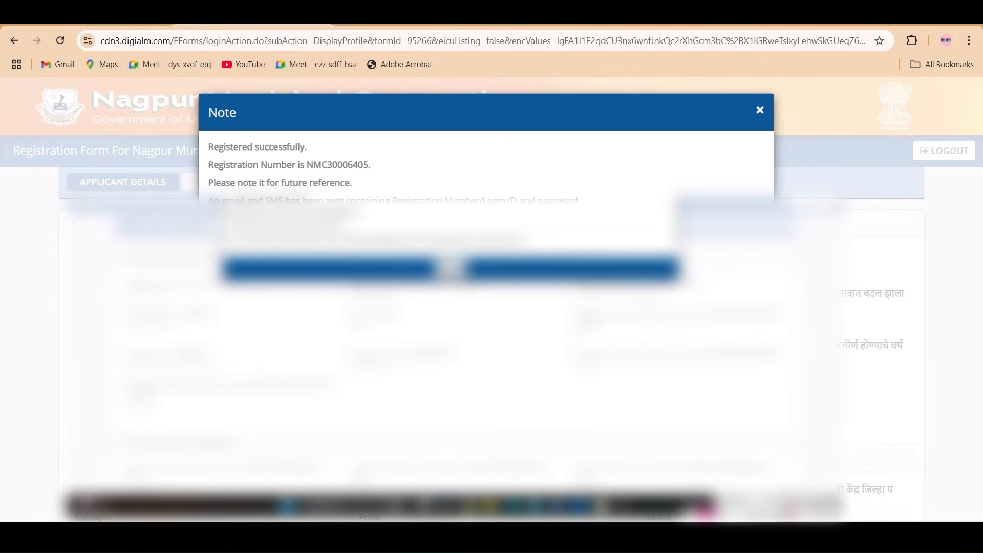
{"action": "key", "text": "Escape"}
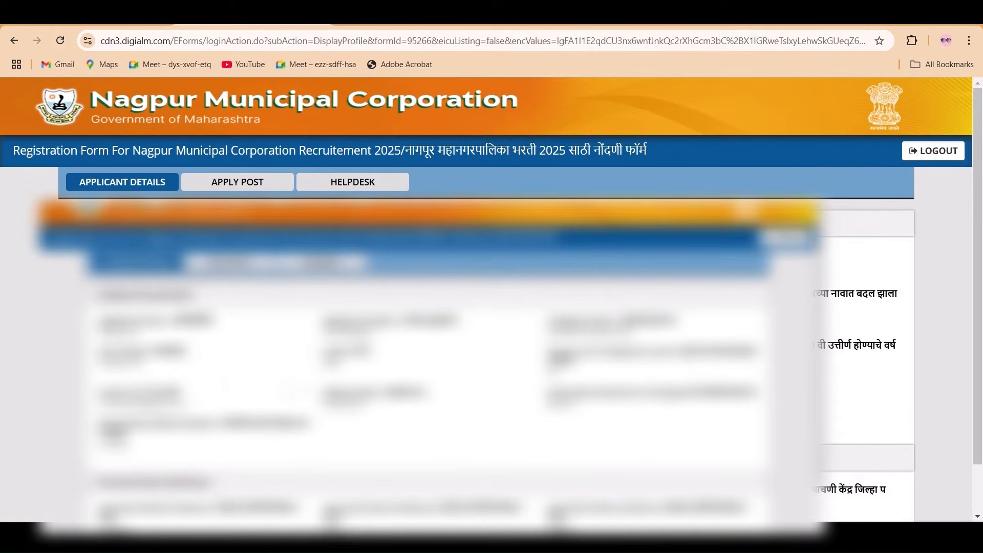
- Under APPLY POST, choose Apply New Posts to load the Recruitment 2025 application form
{"action": "left_click", "coordinate": [238, 190]}
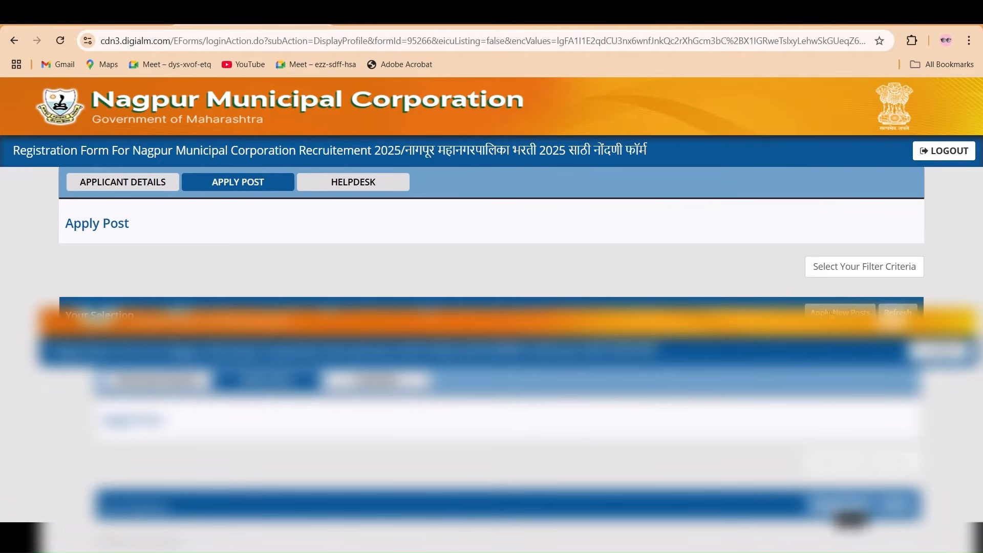
{"action": "left_click", "coordinate": [840, 313]}
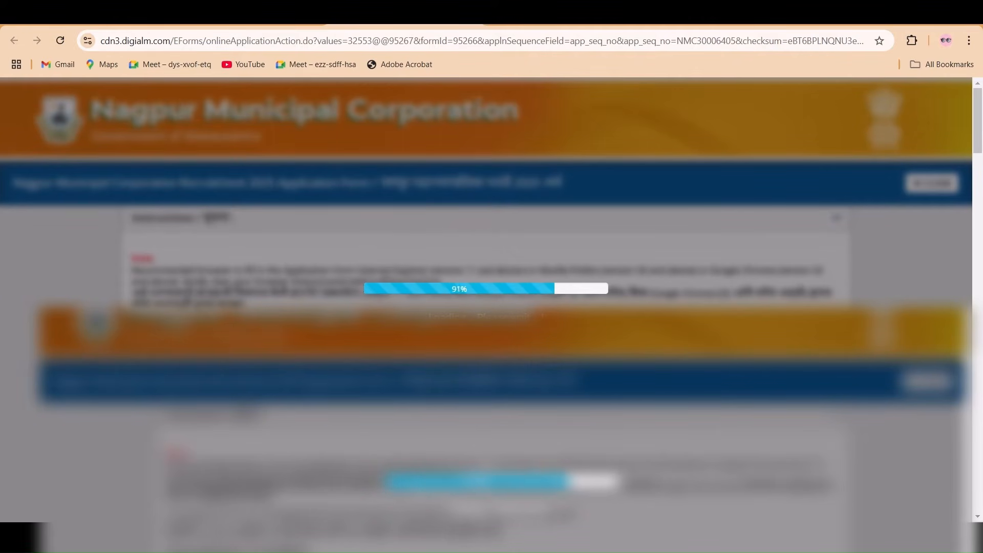
{"action": "scroll", "coordinate": [486, 308], "scroll_direction": "down", "scroll_amount": 1}
{"action": "scroll", "coordinate": [486, 230], "scroll_direction": "down", "scroll_amount": 2}
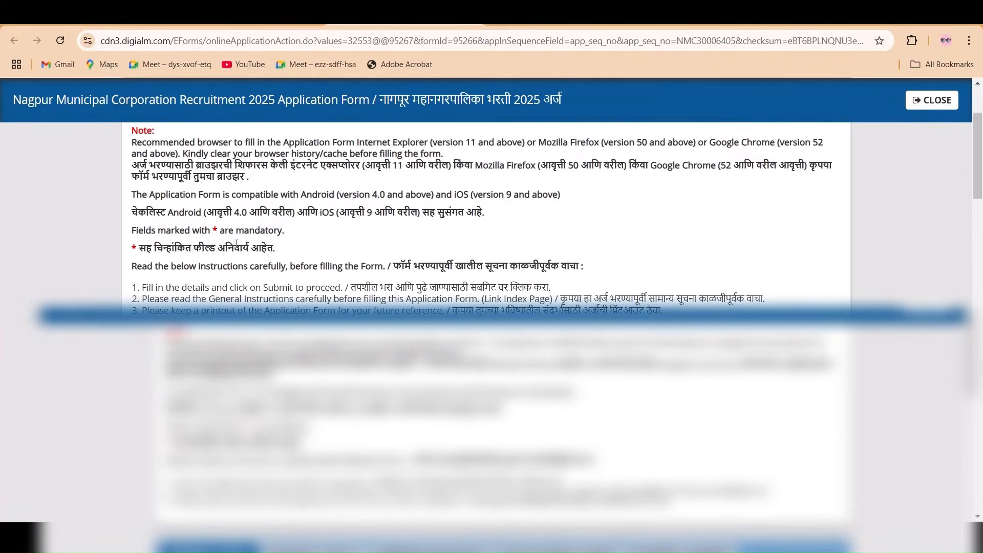
- Select Junior Clerk as the post to apply for
{"action": "scroll", "coordinate": [236, 244], "scroll_direction": "down", "scroll_amount": 3}
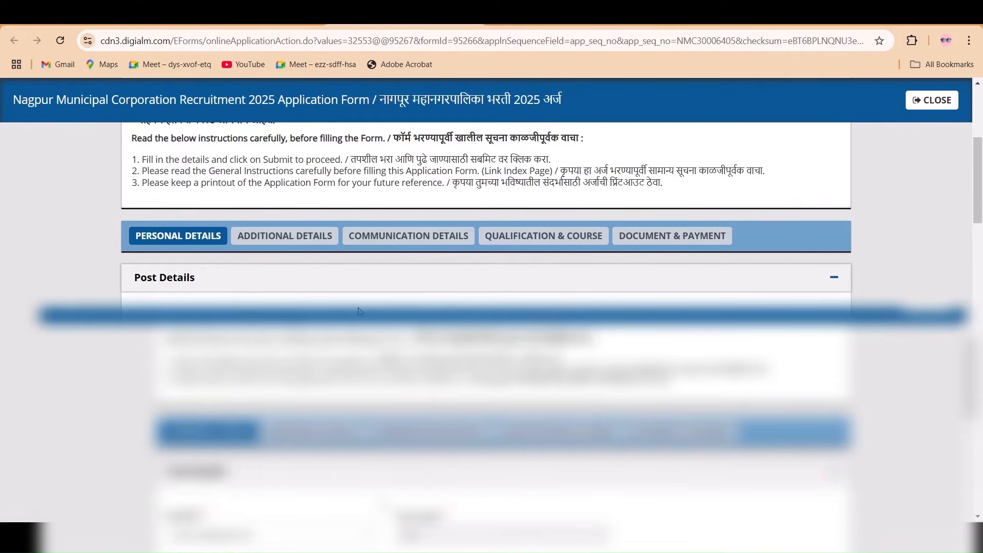
{"action": "scroll", "coordinate": [420, 296], "scroll_direction": "down", "scroll_amount": 2}
{"action": "left_click", "coordinate": [334, 218]}
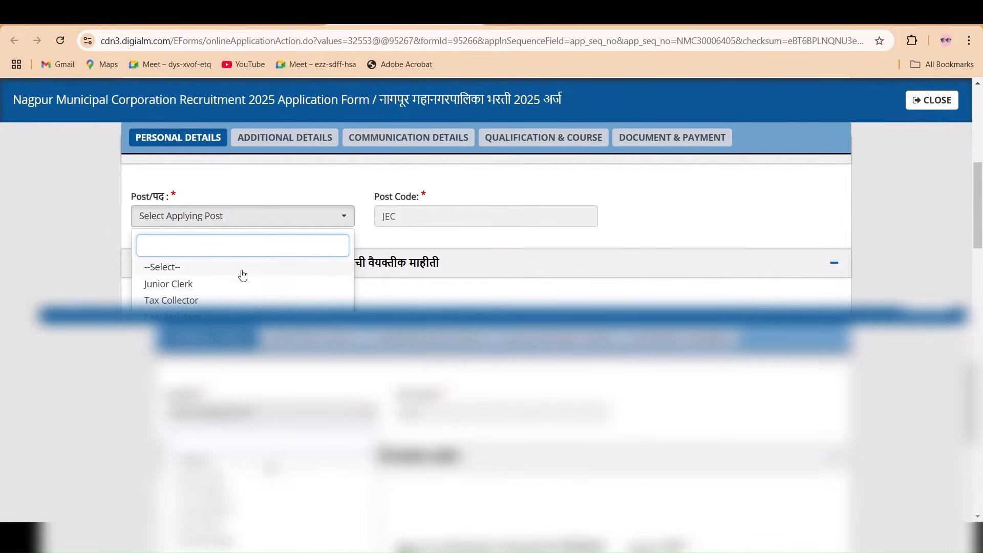
{"action": "left_click", "coordinate": [210, 286]}
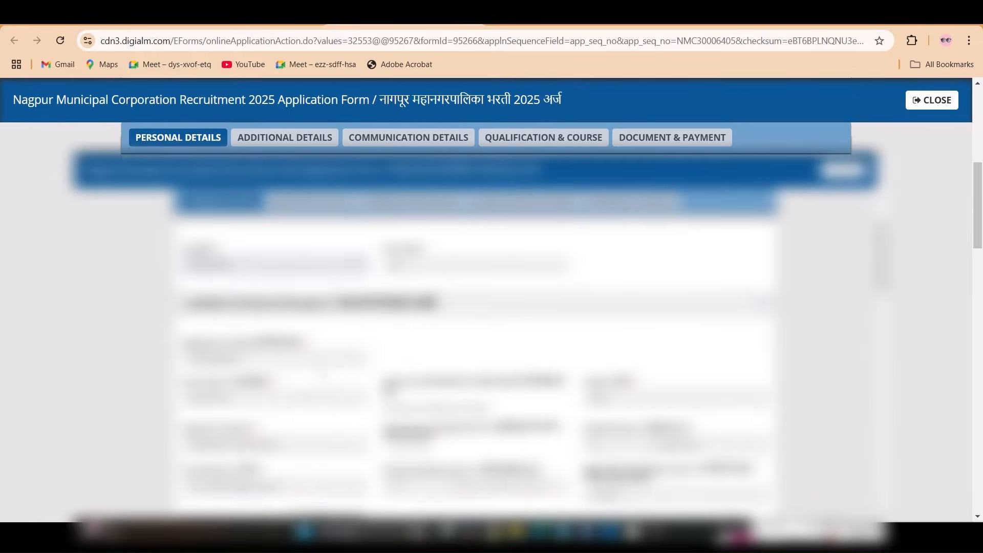
- Confirm the personal details dropdown choices down to the exam centre preferences
{"action": "scroll", "coordinate": [476, 307], "scroll_direction": "down", "scroll_amount": 1}
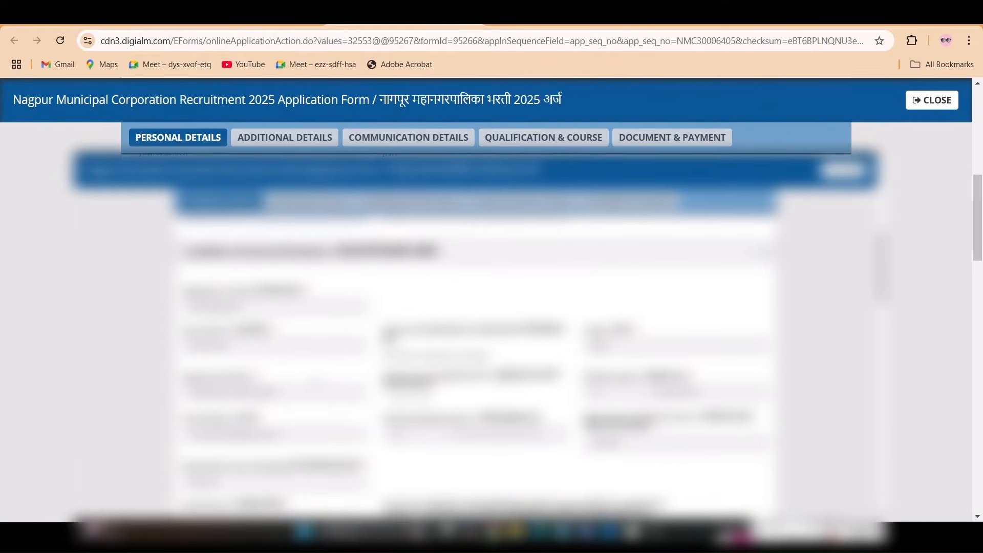
{"action": "scroll", "coordinate": [476, 308], "scroll_direction": "down", "scroll_amount": 3}
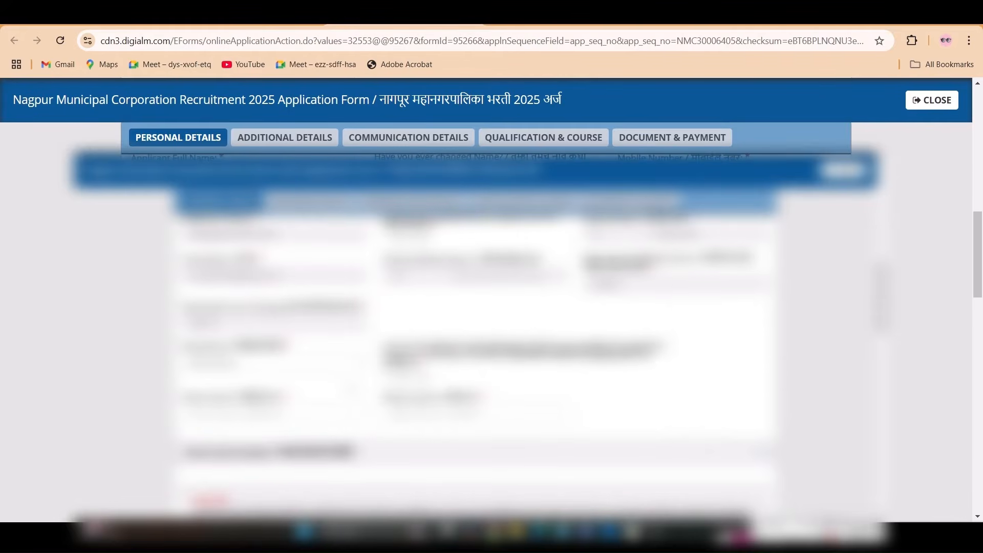
{"action": "scroll", "coordinate": [476, 308], "scroll_direction": "down", "scroll_amount": 1}
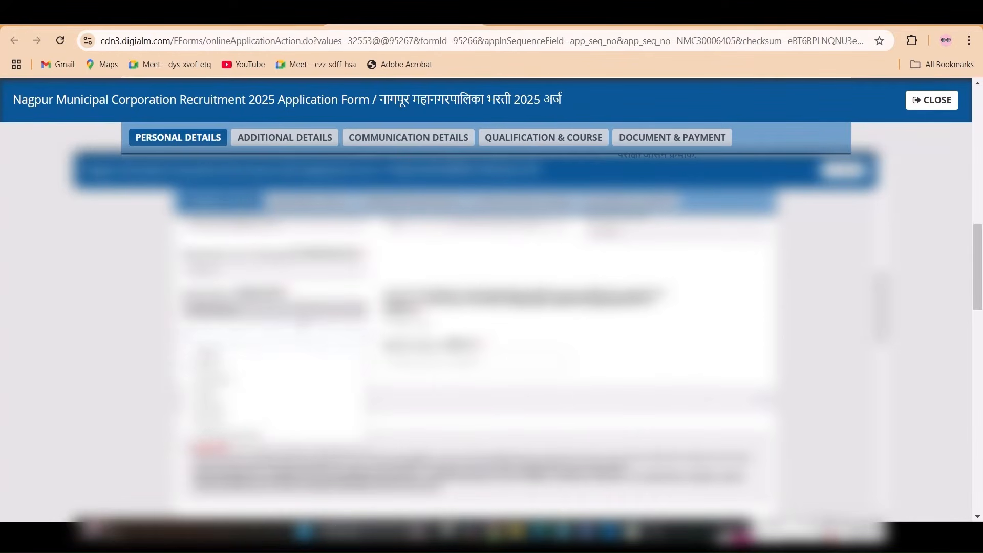
{"action": "key", "text": "Return"}
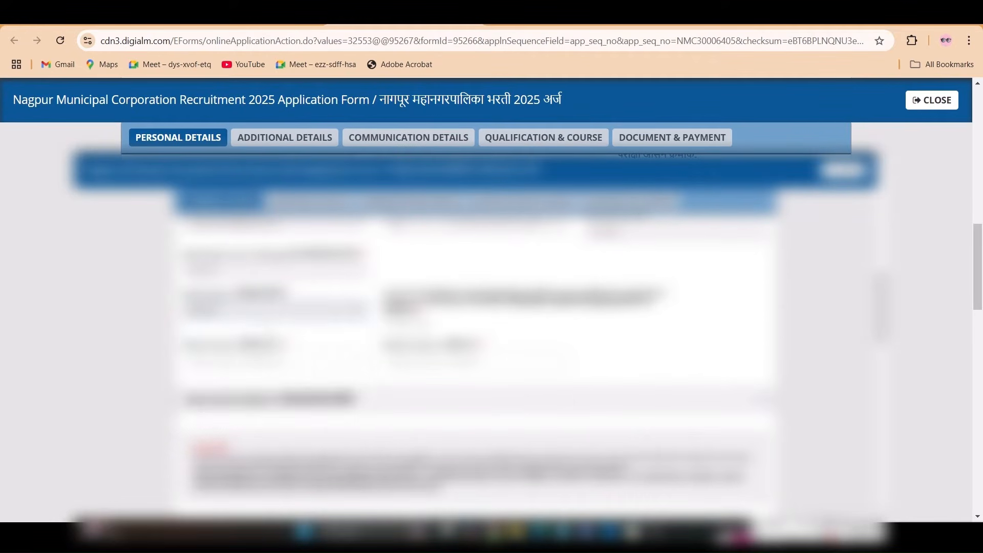
{"action": "key", "text": "Return"}
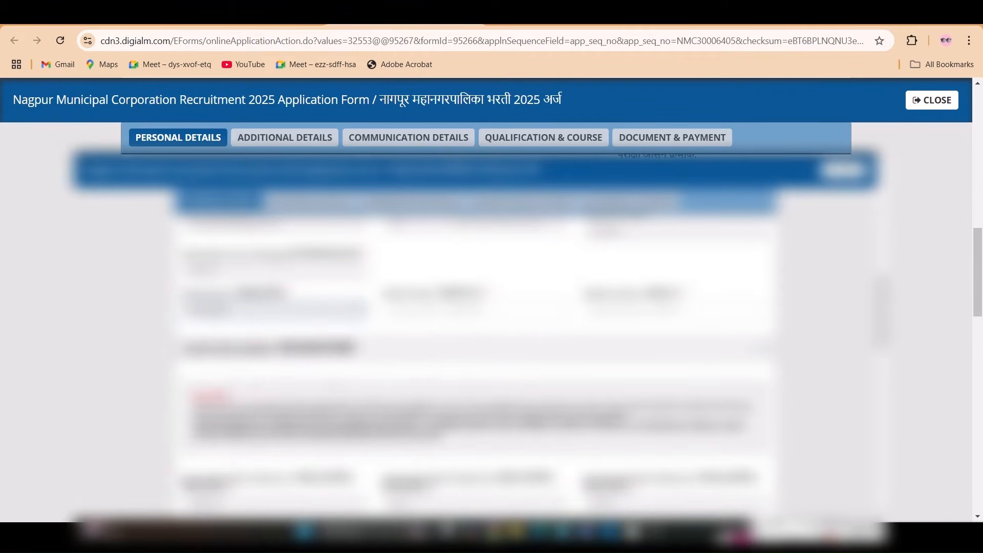
{"action": "left_click", "coordinate": [477, 307]}
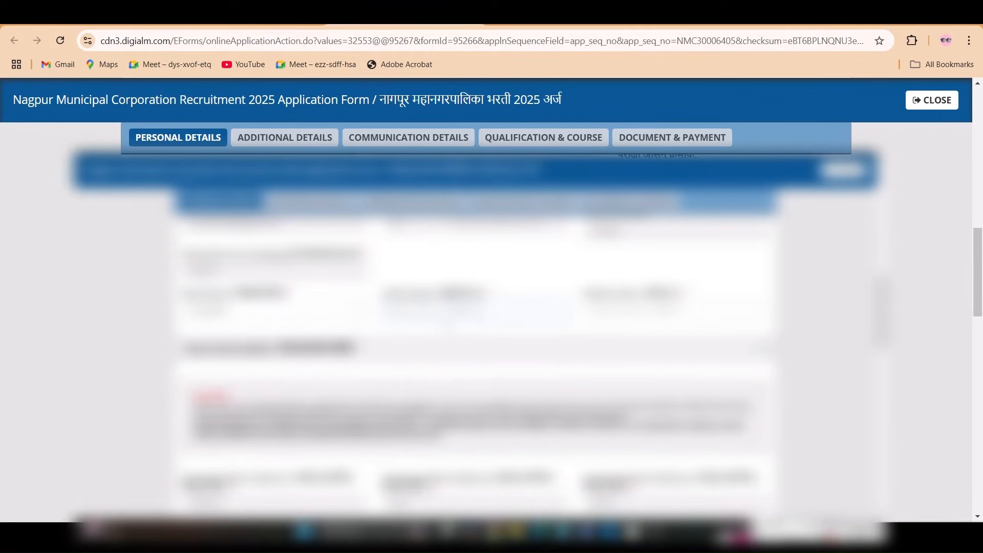
{"action": "scroll", "coordinate": [476, 307], "scroll_direction": "down", "scroll_amount": 1}
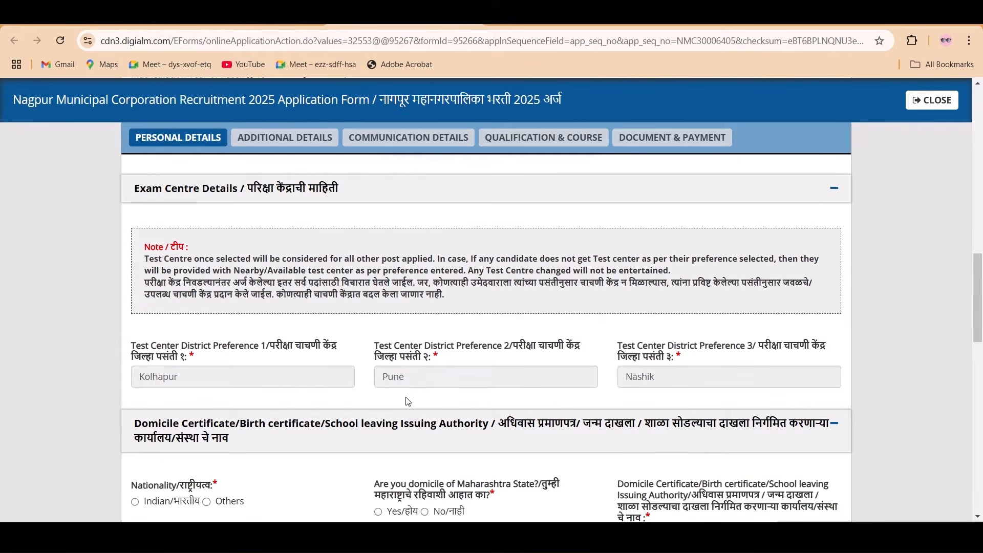
- Choose Indian/भारतीय for Nationality and Yes/होय for Maharashtra domicile
{"action": "scroll", "coordinate": [408, 401], "scroll_direction": "down", "scroll_amount": 4}
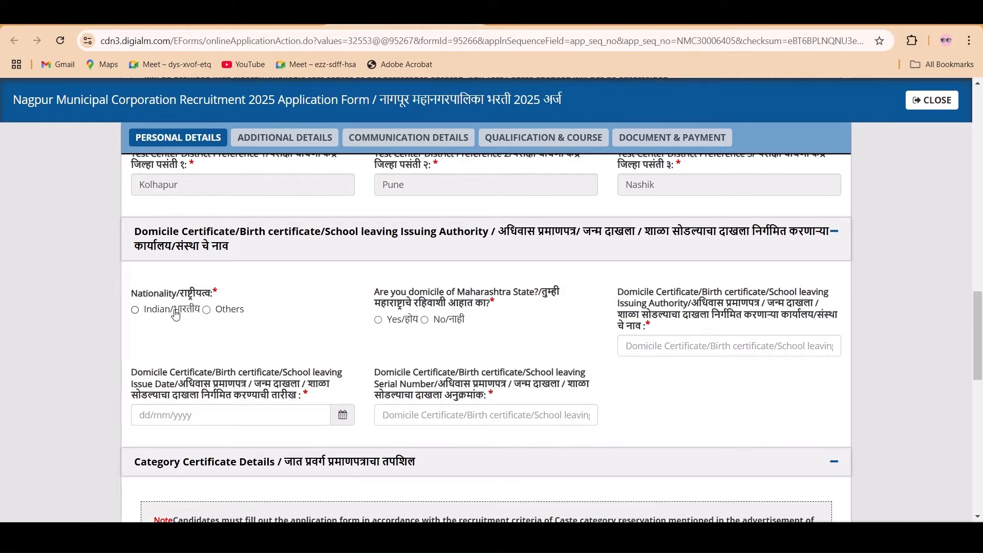
{"action": "left_click", "coordinate": [134, 310]}
{"action": "left_click", "coordinate": [379, 322]}
- Pick Open (Unreserved) for Caste and Category, briefly try Schedule Caste (SC), then revert to Open
{"action": "scroll", "coordinate": [440, 414], "scroll_direction": "down", "scroll_amount": 3}
{"action": "scroll", "coordinate": [391, 409], "scroll_direction": "down", "scroll_amount": 1}
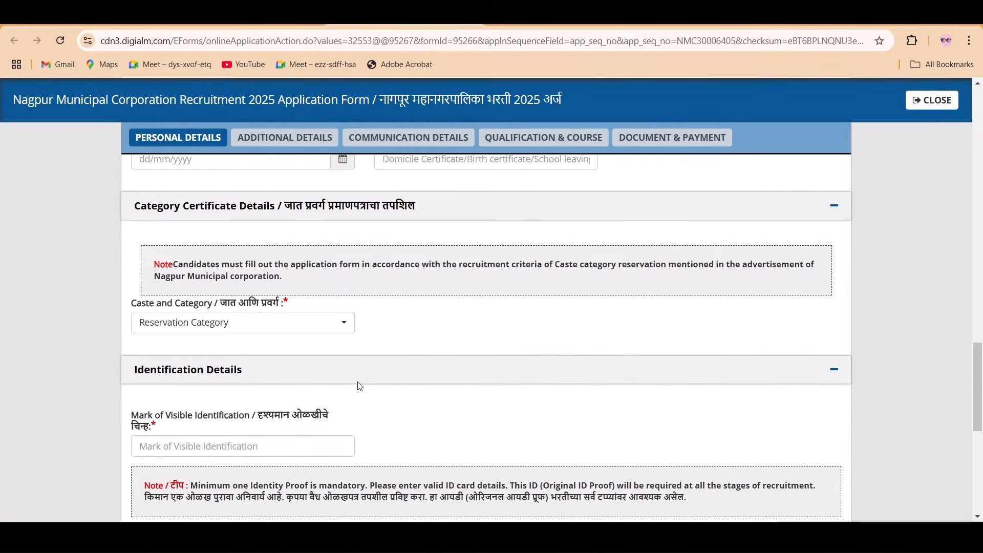
{"action": "left_click", "coordinate": [326, 324]}
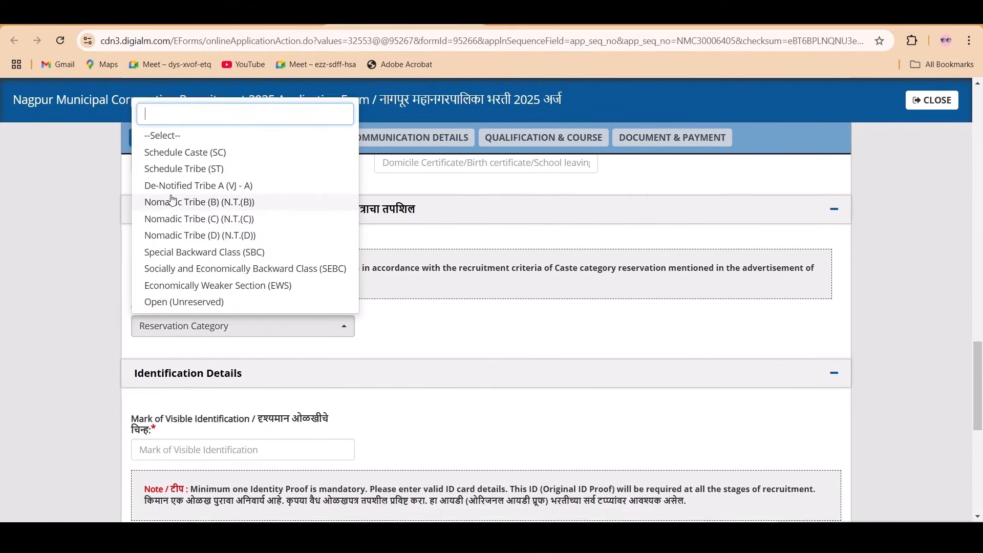
{"action": "scroll", "coordinate": [175, 205], "scroll_direction": "up", "scroll_amount": 1}
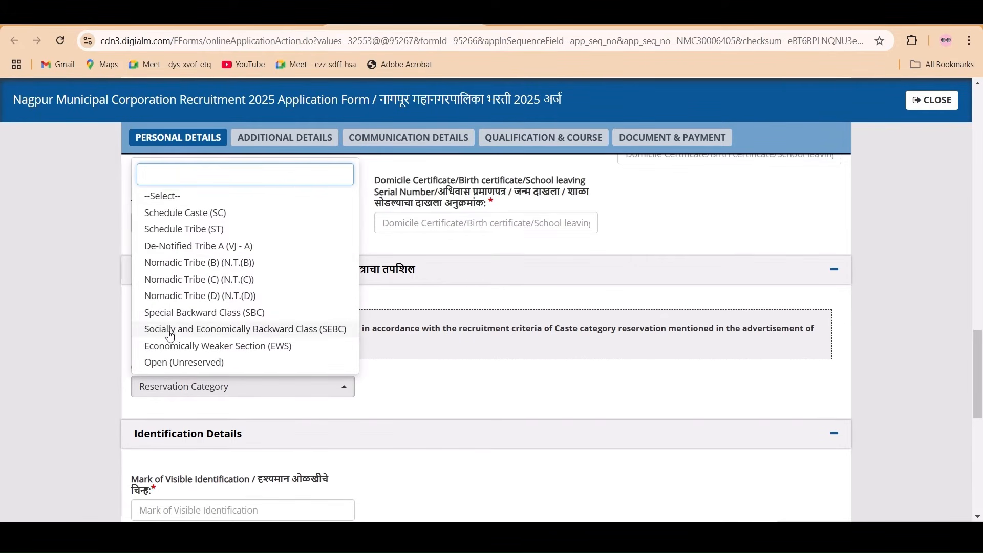
{"action": "left_click", "coordinate": [163, 362]}
{"action": "scroll", "coordinate": [443, 387], "scroll_direction": "down", "scroll_amount": 2}
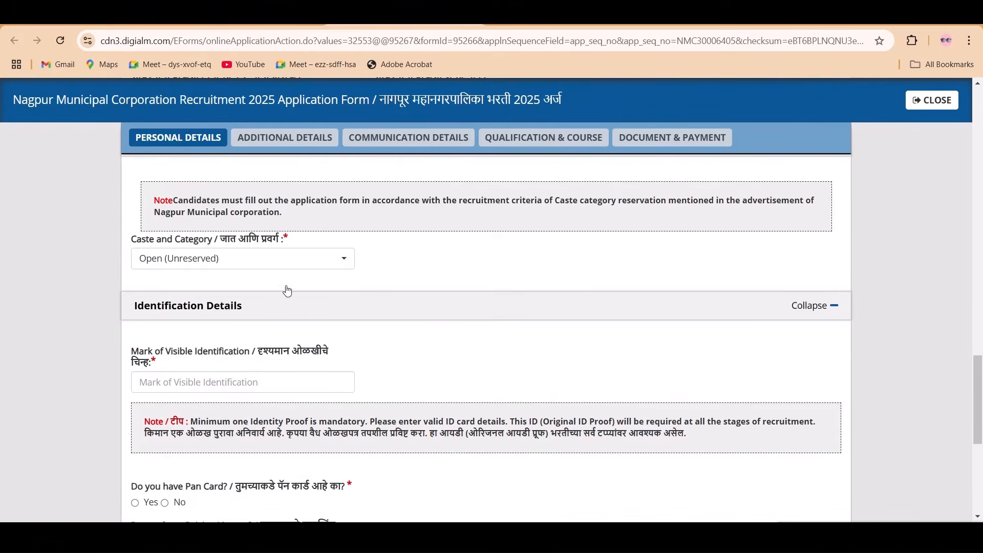
{"action": "left_click", "coordinate": [282, 259]}
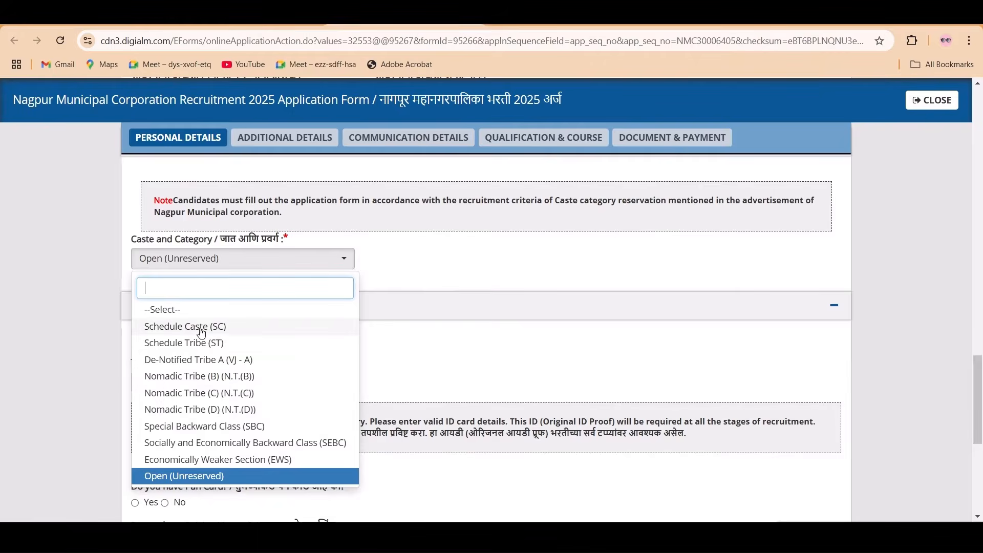
{"action": "left_click", "coordinate": [185, 326]}
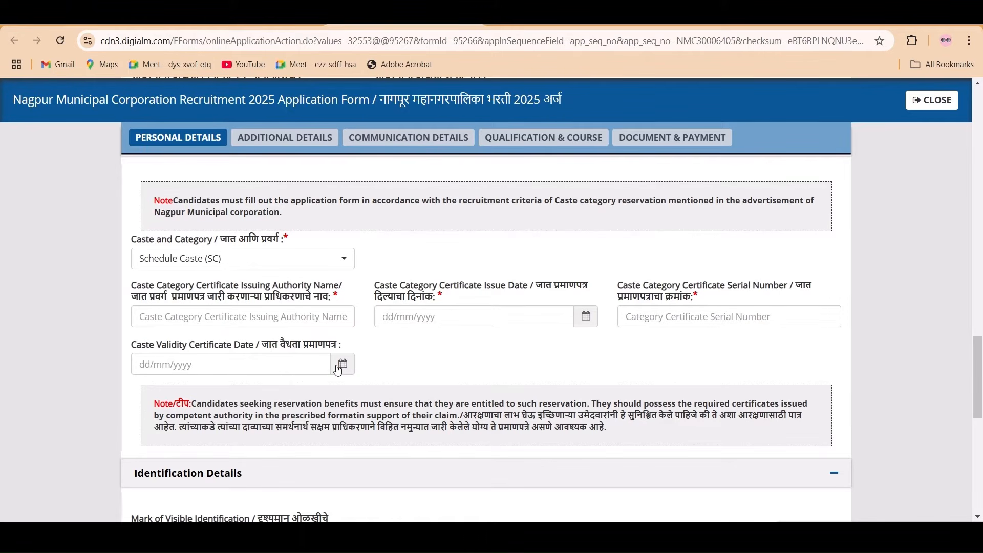
{"action": "scroll", "coordinate": [302, 340], "scroll_direction": "up", "scroll_amount": 1}
{"action": "left_click", "coordinate": [304, 328]}
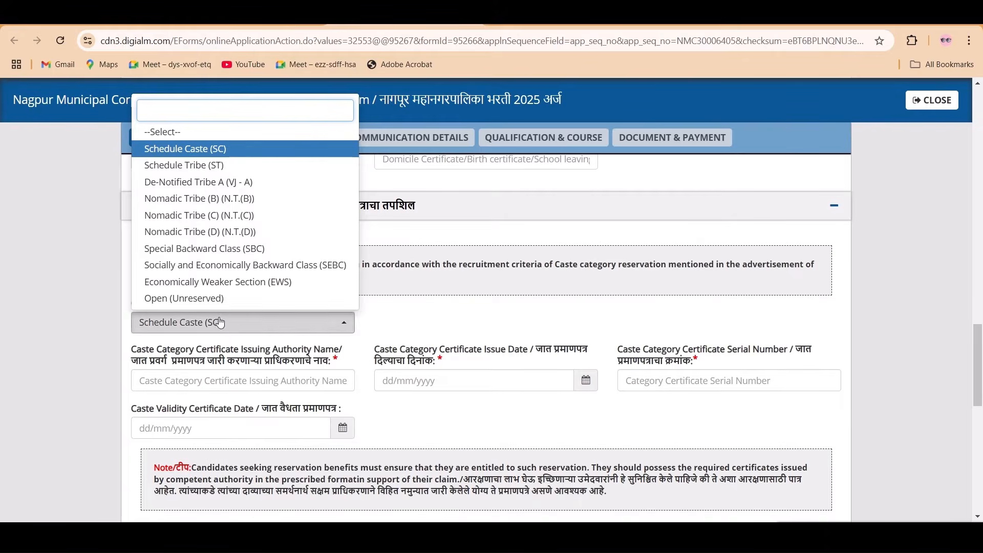
{"action": "left_click", "coordinate": [240, 299]}
{"action": "scroll", "coordinate": [339, 338], "scroll_direction": "down", "scroll_amount": 2}
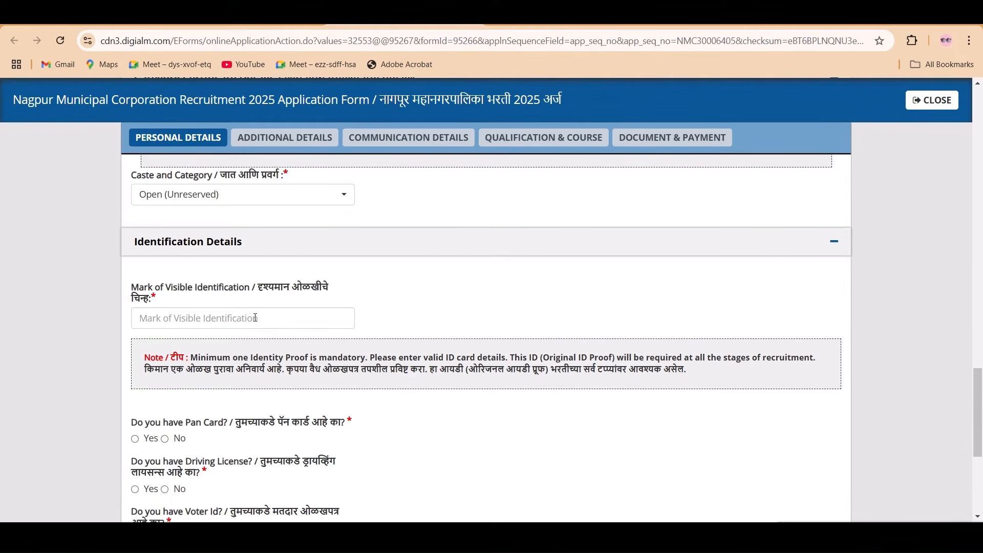
- Declare Yes for Pan Card and No for Driving License, Voter Id, Passport and Bank Passbook
{"action": "scroll", "coordinate": [264, 335], "scroll_direction": "down", "scroll_amount": 1}
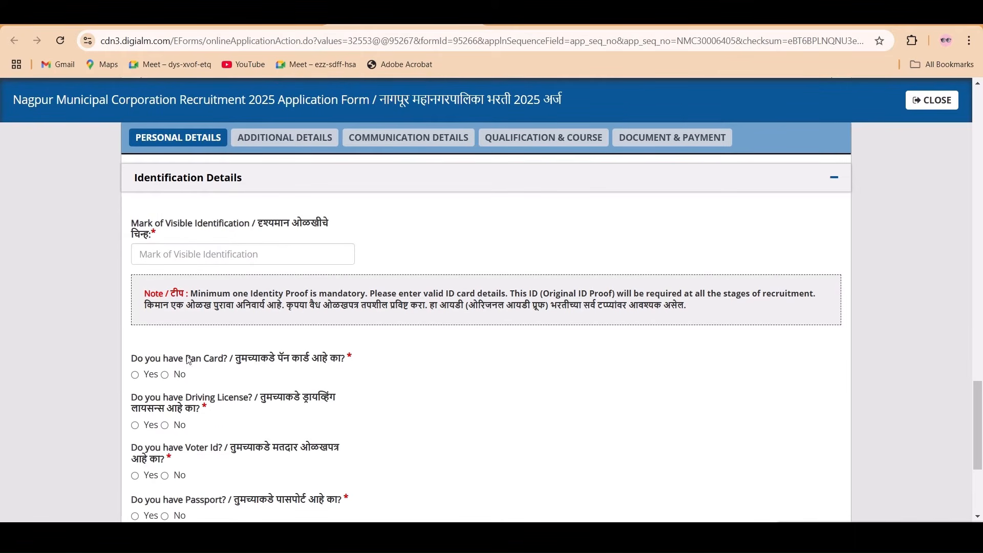
{"action": "scroll", "coordinate": [189, 360], "scroll_direction": "down", "scroll_amount": 2}
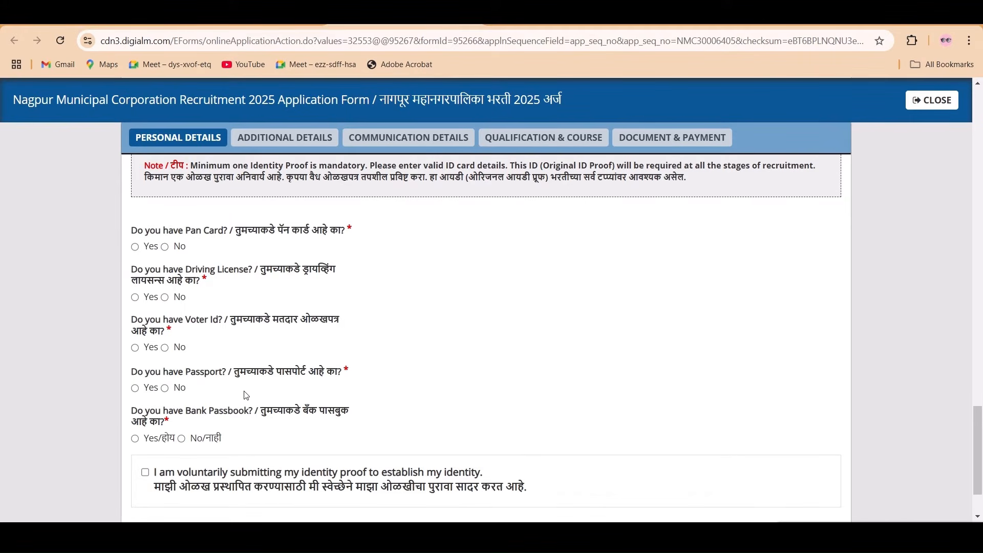
{"action": "scroll", "coordinate": [246, 395], "scroll_direction": "up", "scroll_amount": 1}
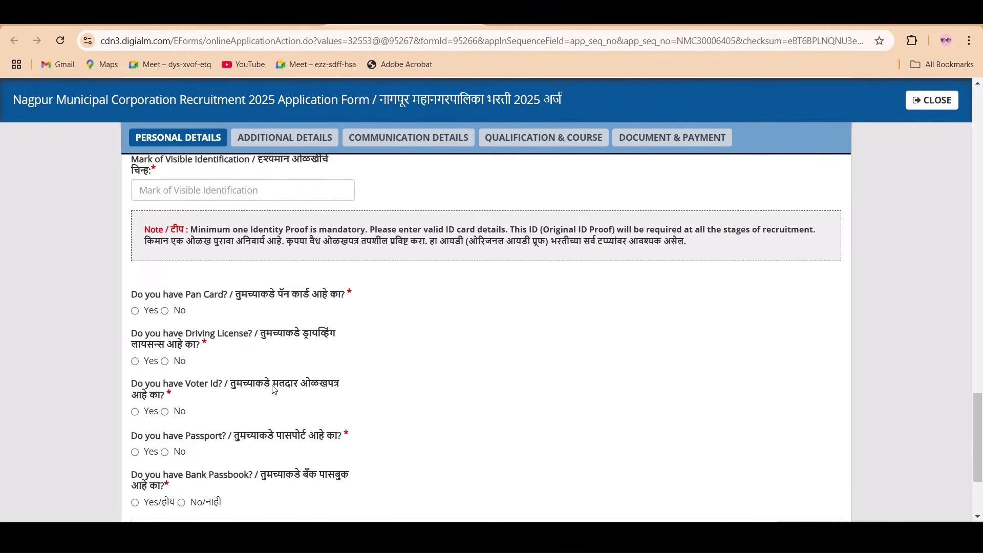
{"action": "scroll", "coordinate": [275, 391], "scroll_direction": "down", "scroll_amount": 1}
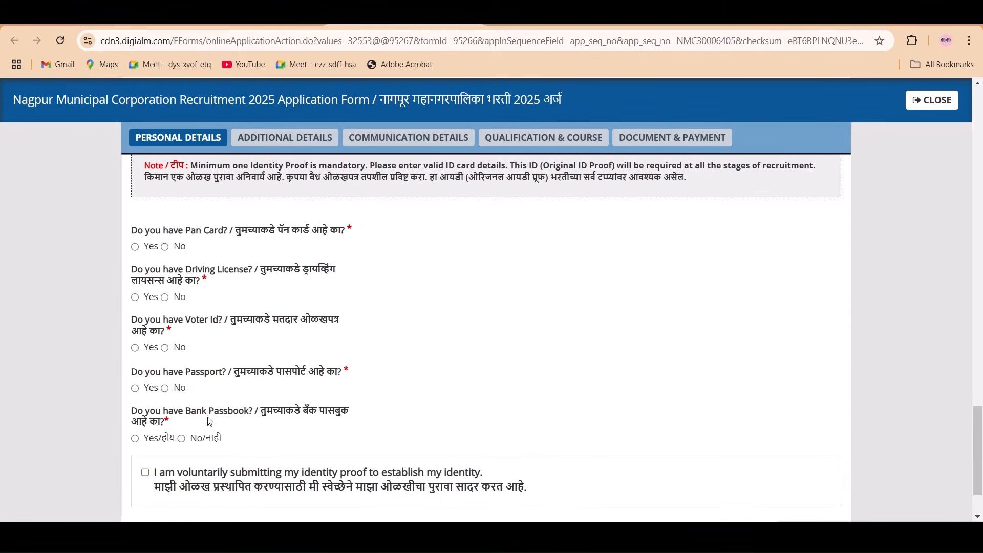
{"action": "scroll", "coordinate": [213, 416], "scroll_direction": "up", "scroll_amount": 1}
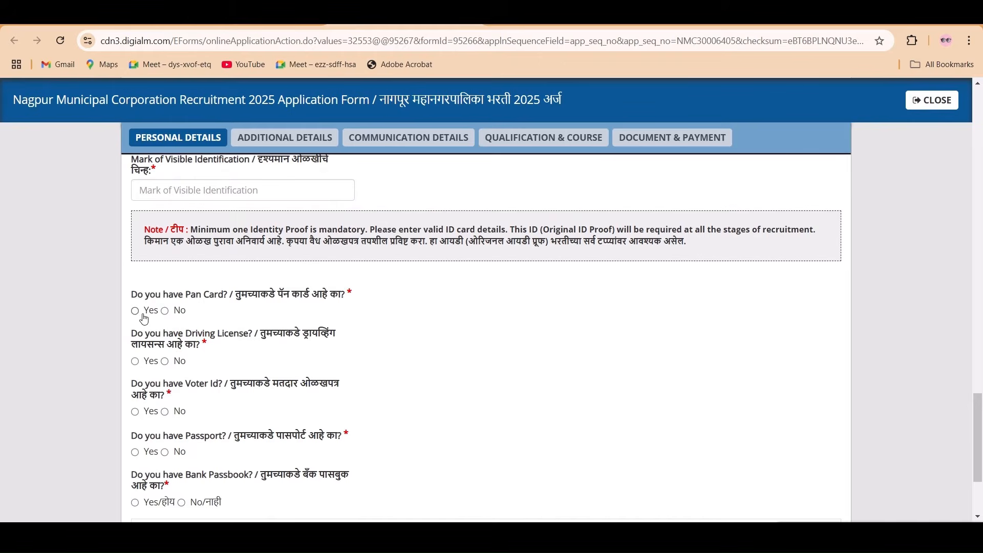
{"action": "left_click", "coordinate": [136, 311]}
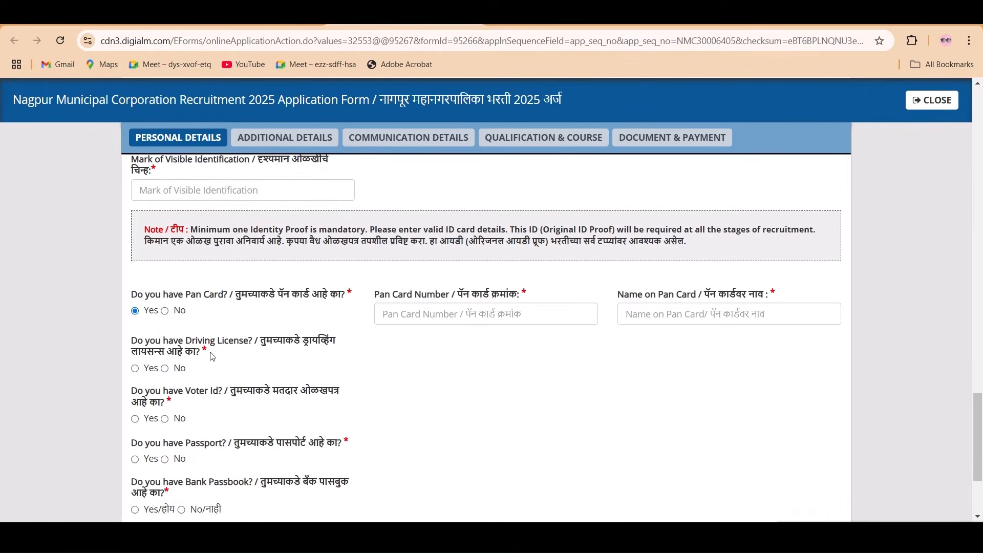
{"action": "left_click", "coordinate": [165, 369]}
{"action": "left_click", "coordinate": [164, 419]}
{"action": "scroll", "coordinate": [183, 406], "scroll_direction": "down", "scroll_amount": 1}
{"action": "left_click", "coordinate": [165, 395]}
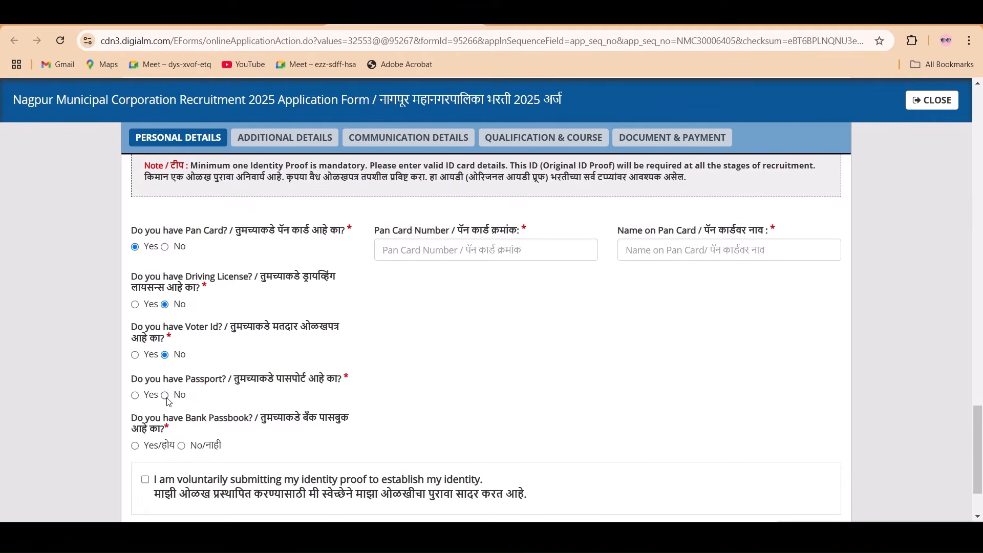
{"action": "left_click", "coordinate": [182, 446]}
- Save the personal details and acknowledge the Data Saved confirmation
{"action": "scroll", "coordinate": [285, 345], "scroll_direction": "down", "scroll_amount": 2}
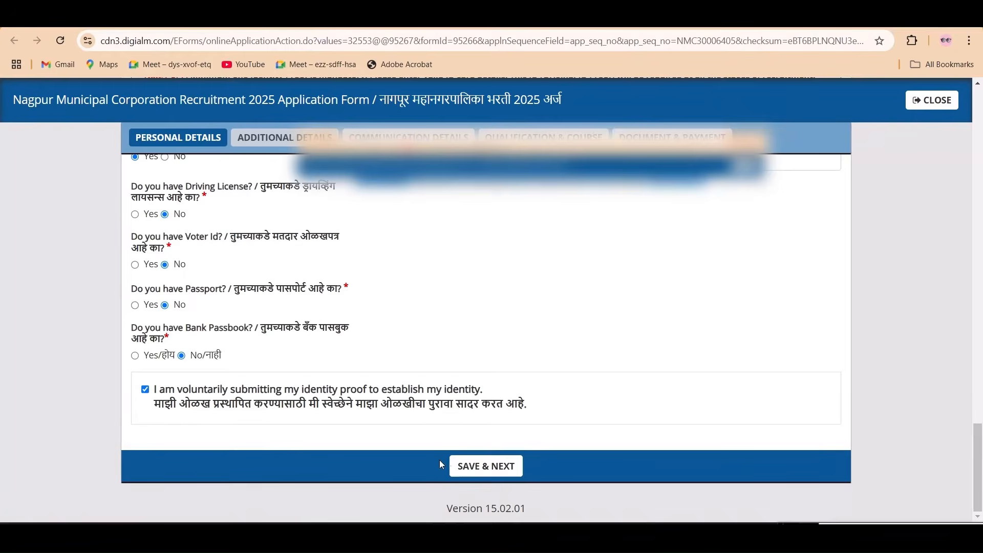
{"action": "left_click", "coordinate": [477, 467]}
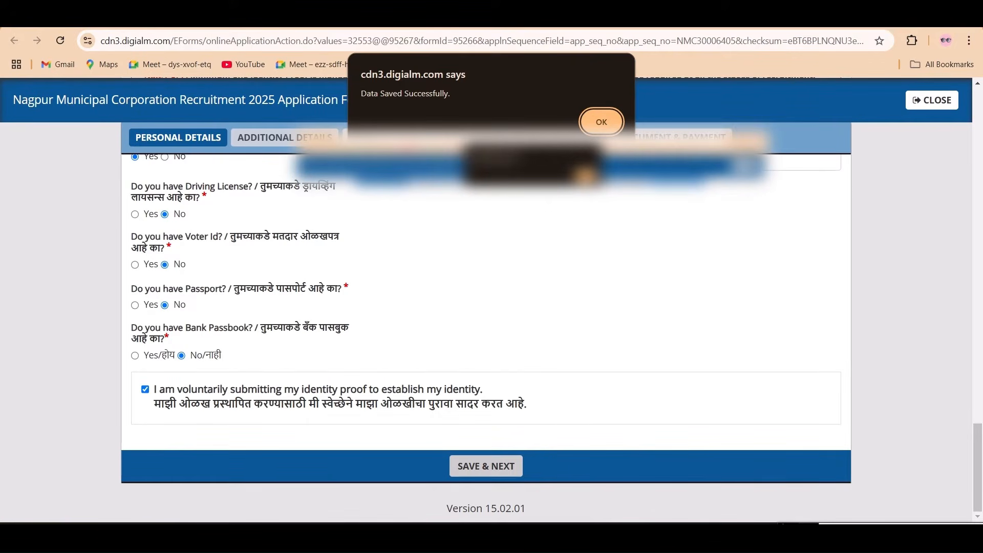
{"action": "left_click", "coordinate": [592, 123]}
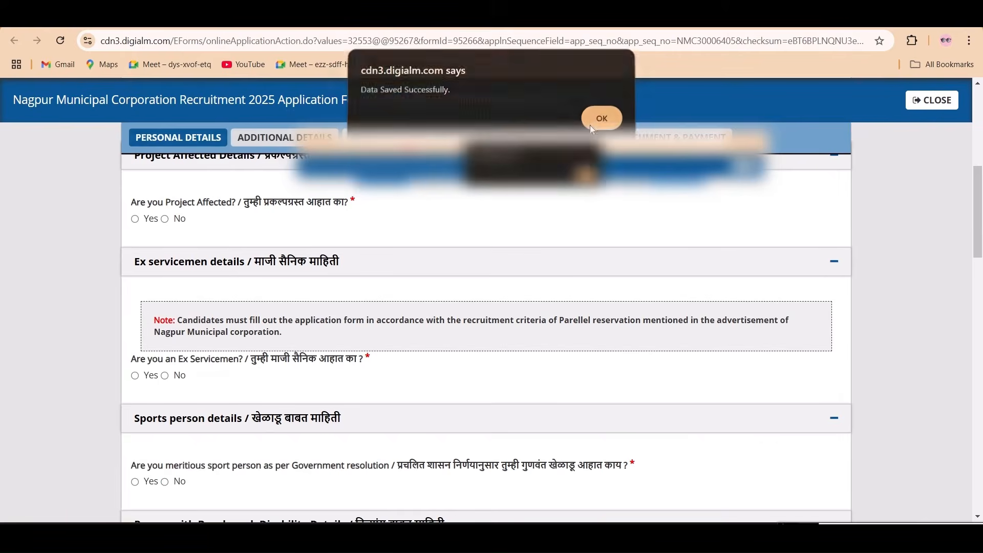
- Answer No to the Project Affected and sports-person questions
{"action": "scroll", "coordinate": [287, 274], "scroll_direction": "up", "scroll_amount": 5}
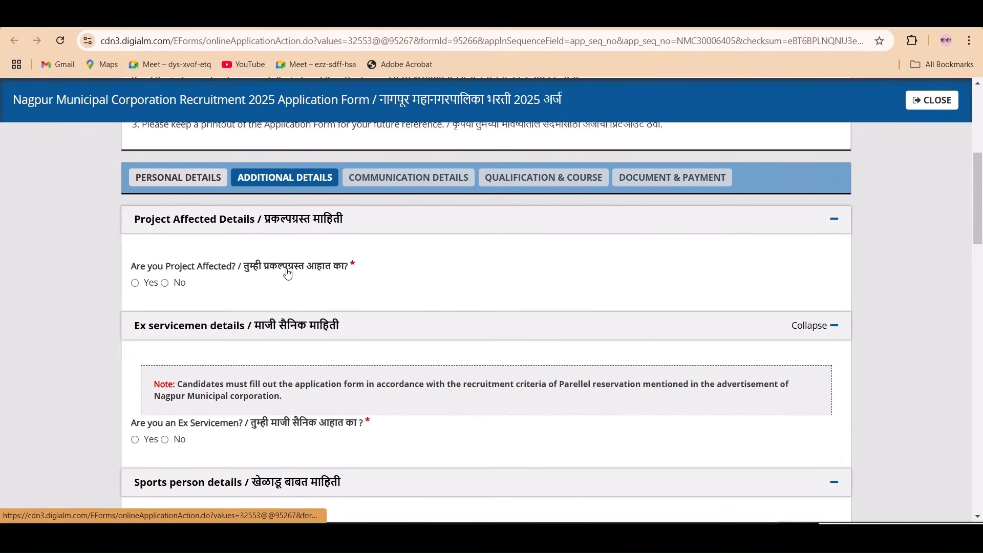
{"action": "scroll", "coordinate": [287, 269], "scroll_direction": "down", "scroll_amount": 3}
{"action": "scroll", "coordinate": [287, 269], "scroll_direction": "down", "scroll_amount": 1}
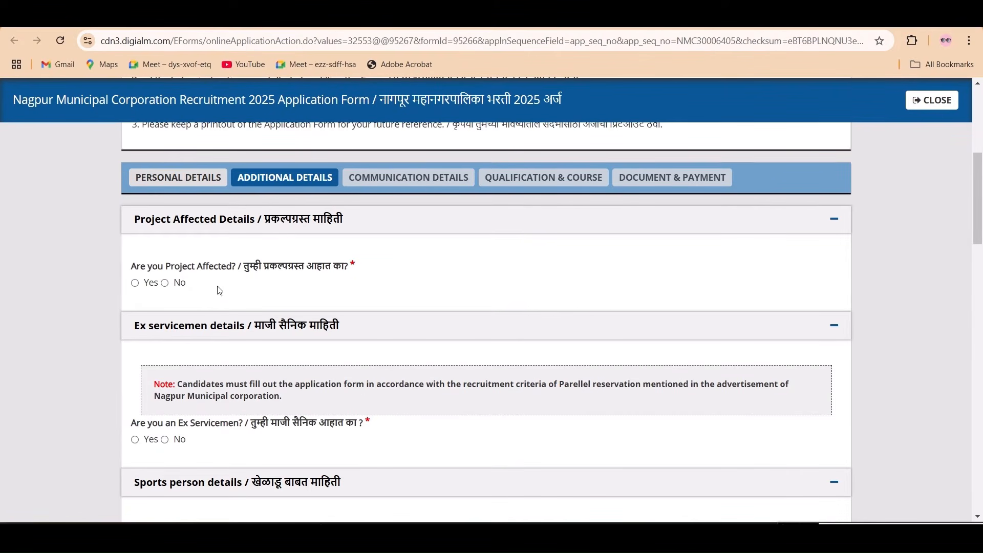
{"action": "left_click", "coordinate": [136, 284]}
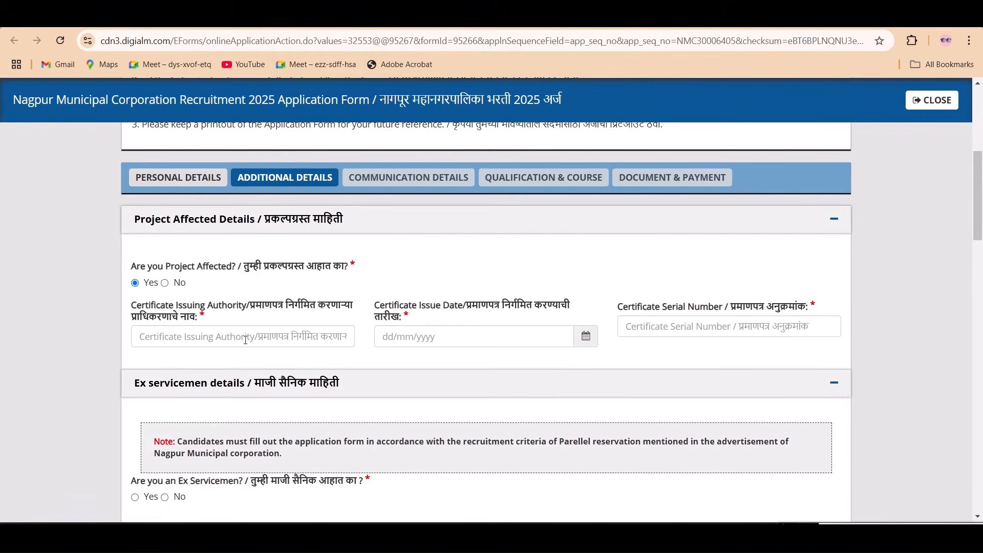
{"action": "left_click", "coordinate": [164, 283]}
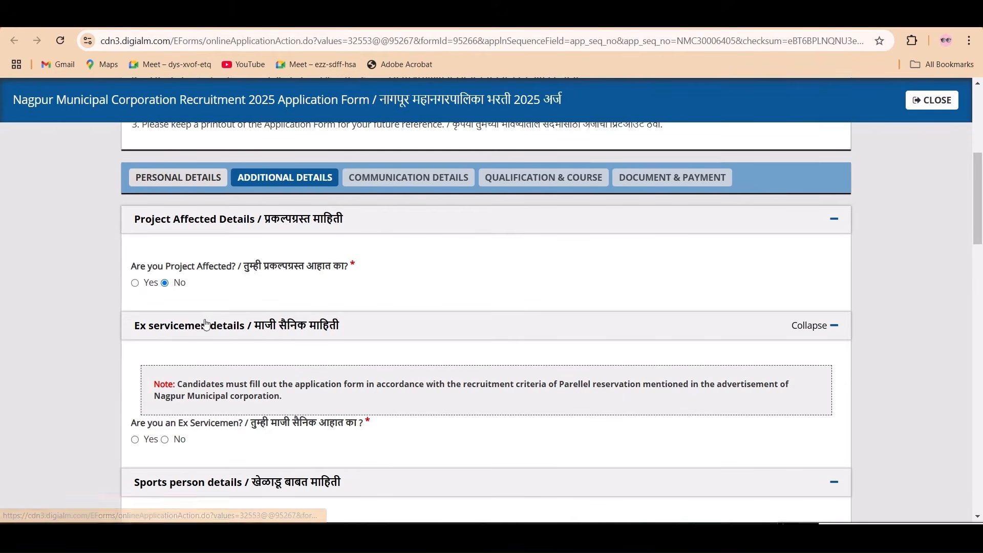
{"action": "scroll", "coordinate": [206, 324], "scroll_direction": "down", "scroll_amount": 2}
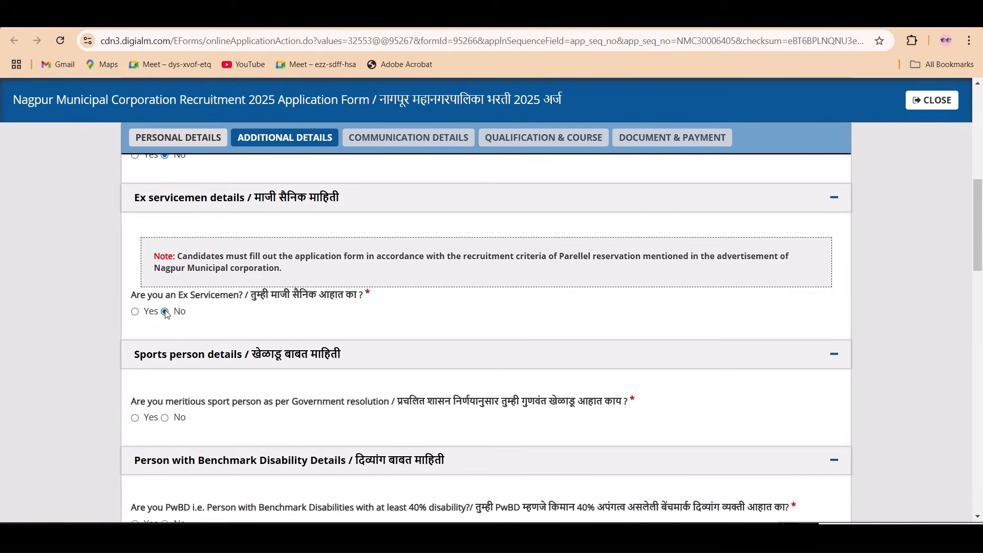
{"action": "scroll", "coordinate": [264, 351], "scroll_direction": "down", "scroll_amount": 3}
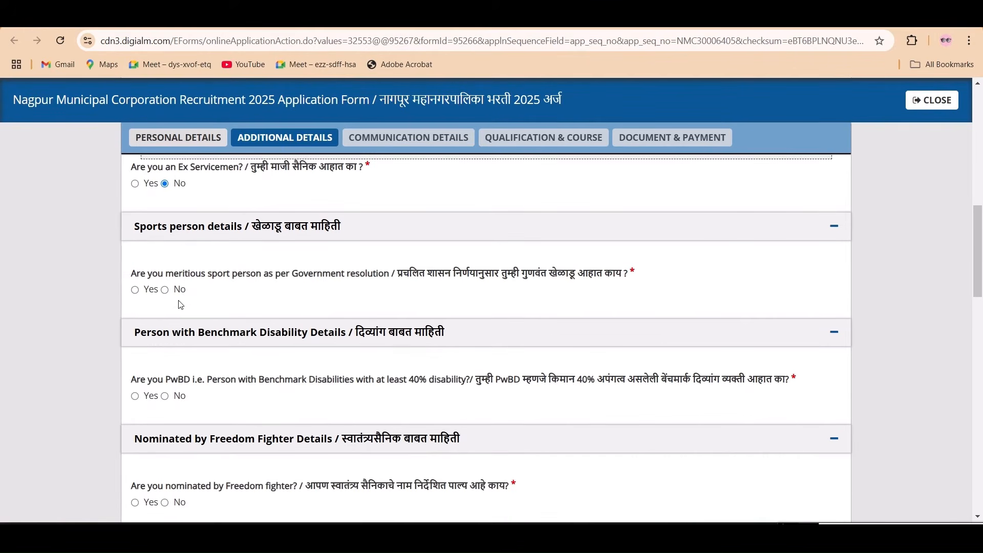
{"action": "left_click", "coordinate": [164, 290]}
{"action": "scroll", "coordinate": [244, 314], "scroll_direction": "down", "scroll_amount": 3}
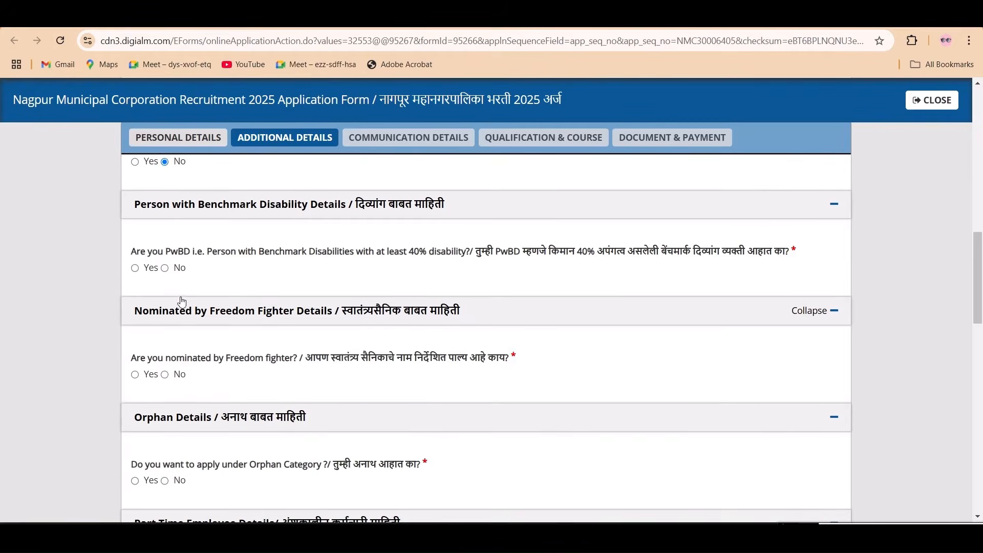
- Answer No to the PwBD, Freedom Fighter, Orphan, Part Time Employee and Government Employee questions
{"action": "left_click", "coordinate": [166, 268]}
{"action": "scroll", "coordinate": [279, 307], "scroll_direction": "down", "scroll_amount": 2}
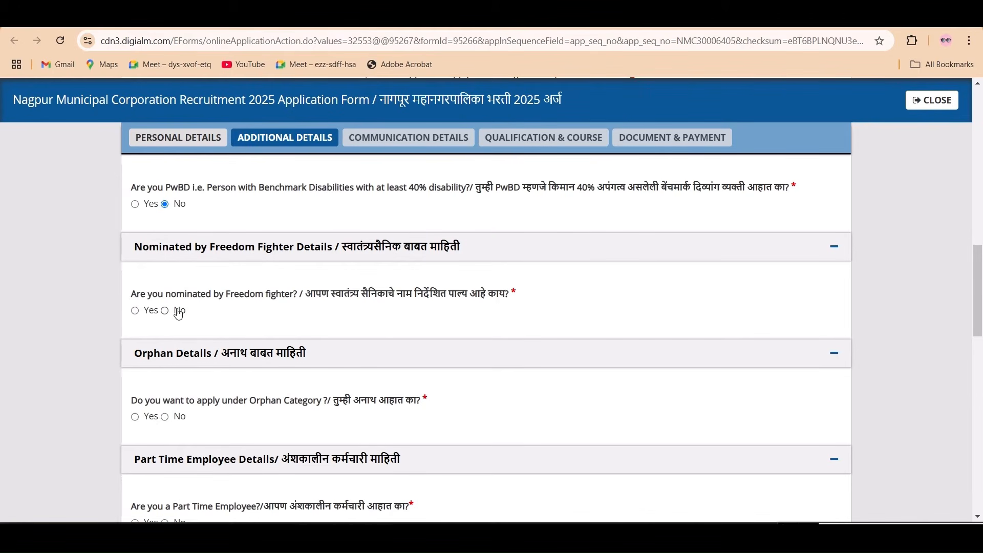
{"action": "left_click", "coordinate": [165, 310]}
{"action": "scroll", "coordinate": [172, 333], "scroll_direction": "down", "scroll_amount": 1}
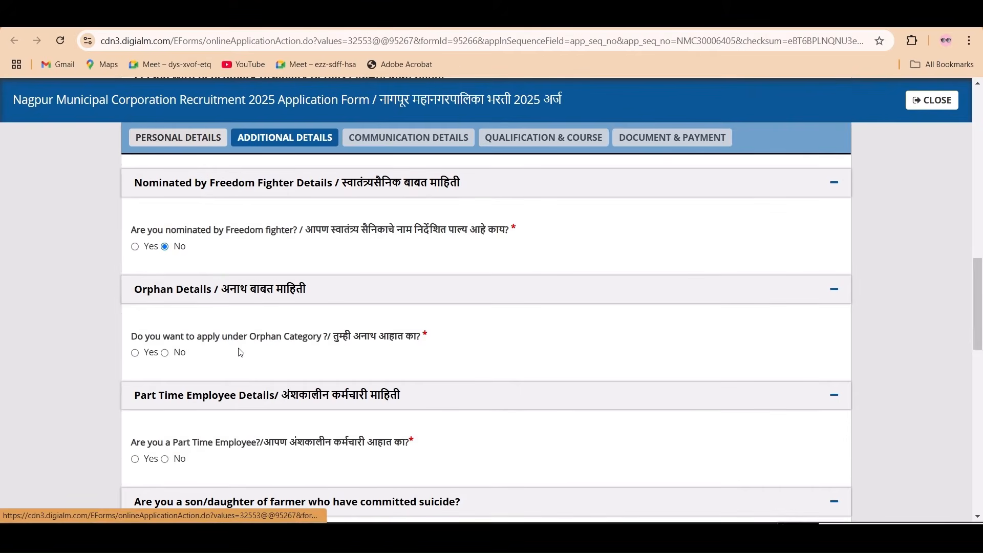
{"action": "left_click", "coordinate": [166, 354]}
{"action": "scroll", "coordinate": [193, 362], "scroll_direction": "down", "scroll_amount": 2}
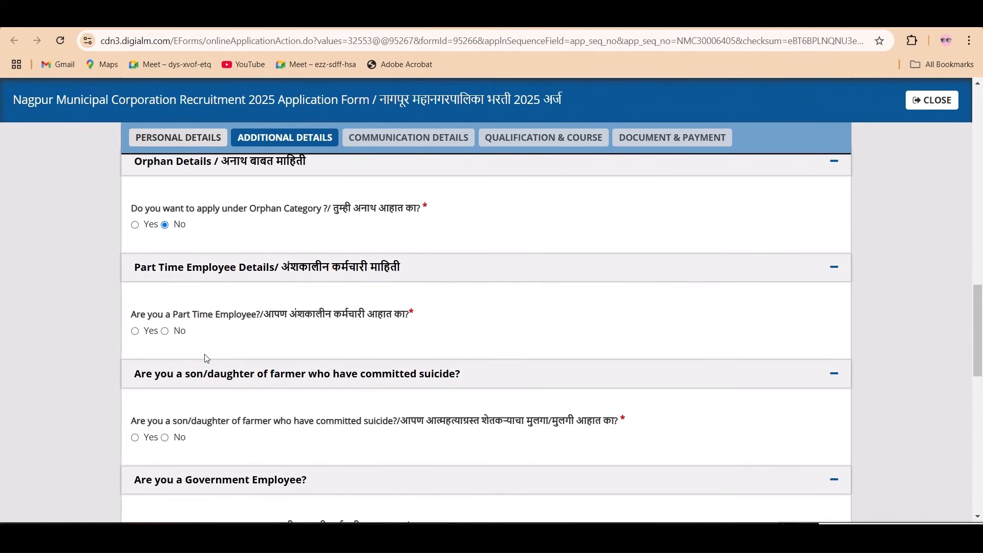
{"action": "left_click", "coordinate": [168, 331]}
{"action": "scroll", "coordinate": [223, 344], "scroll_direction": "down", "scroll_amount": 2}
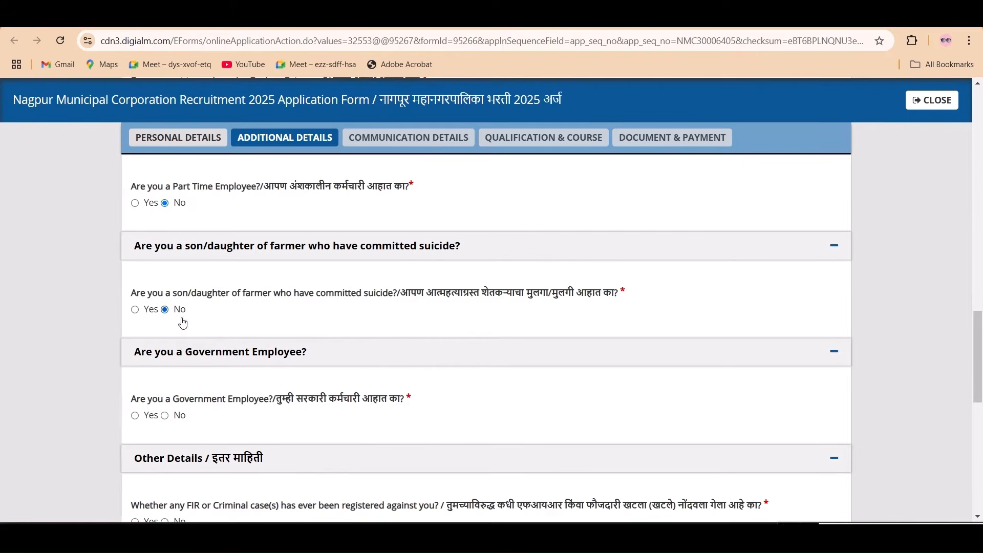
{"action": "scroll", "coordinate": [207, 344], "scroll_direction": "down", "scroll_amount": 1}
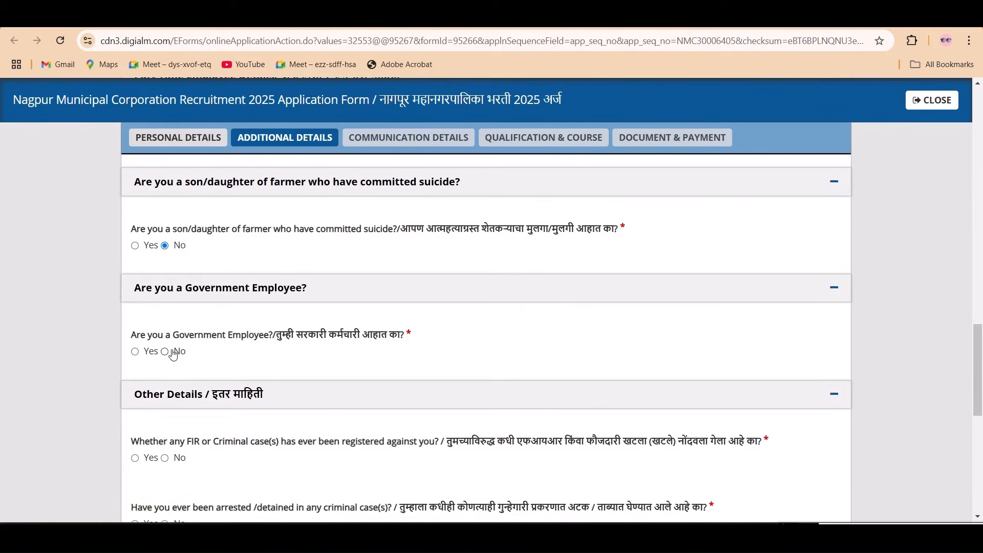
{"action": "left_click", "coordinate": [165, 352]}
{"action": "scroll", "coordinate": [257, 352], "scroll_direction": "down", "scroll_amount": 2}
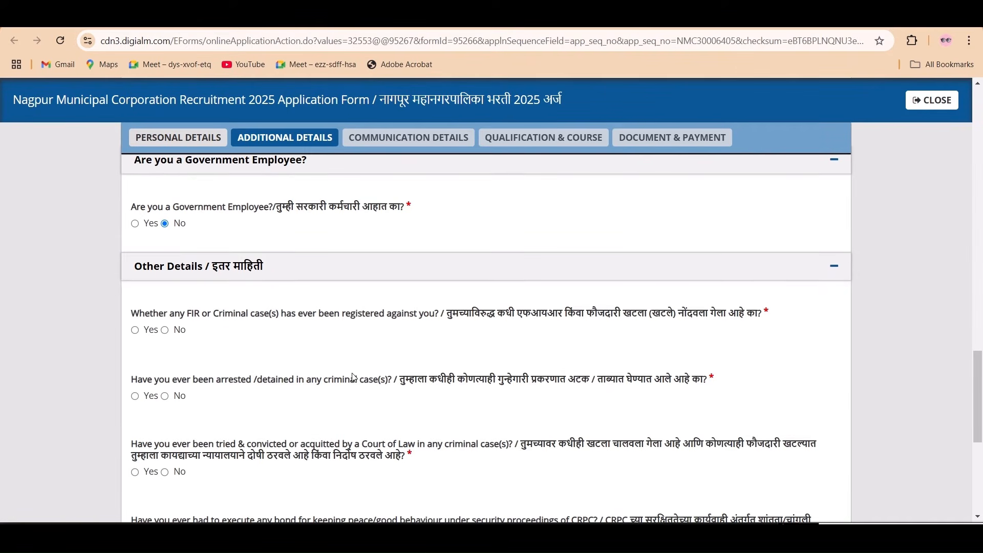
- Answer No to the FIR and arrest questions
{"action": "scroll", "coordinate": [353, 377], "scroll_direction": "down", "scroll_amount": 1}
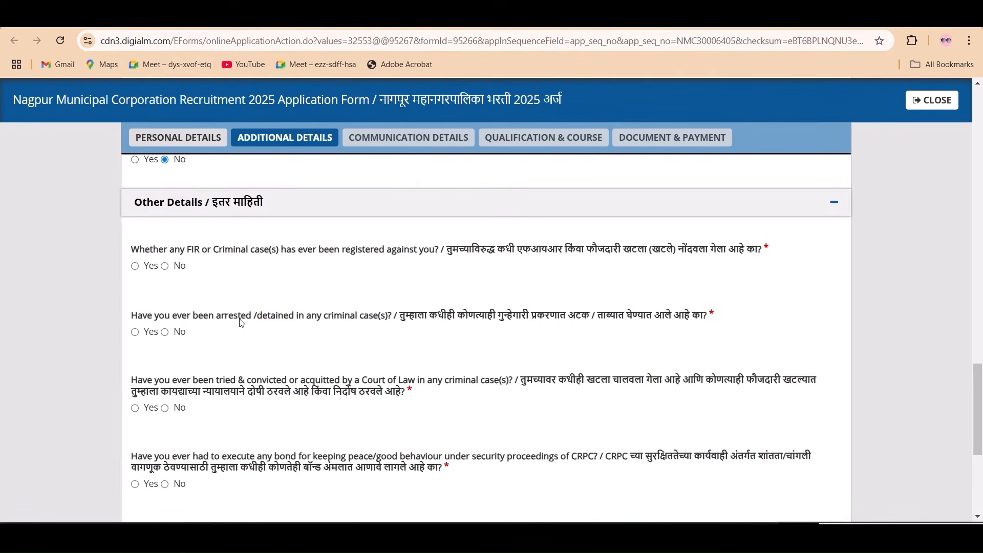
{"action": "left_click", "coordinate": [165, 267]}
{"action": "left_click", "coordinate": [135, 266]}
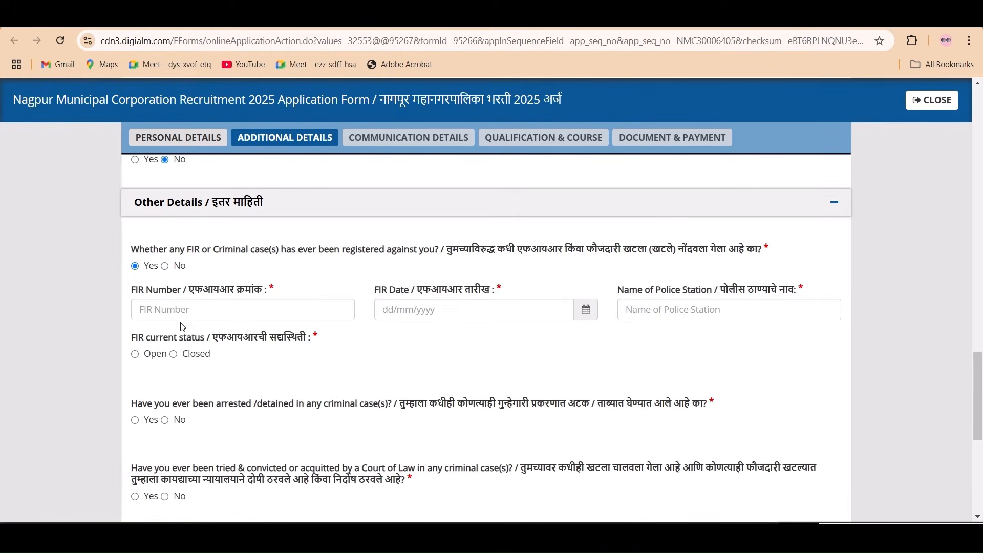
{"action": "left_click", "coordinate": [165, 266]}
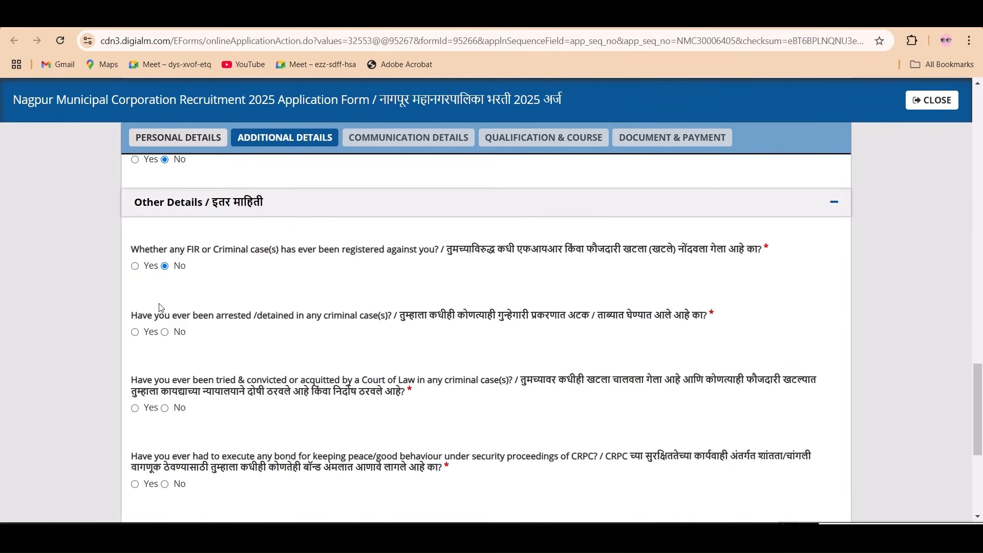
{"action": "left_click", "coordinate": [135, 332]}
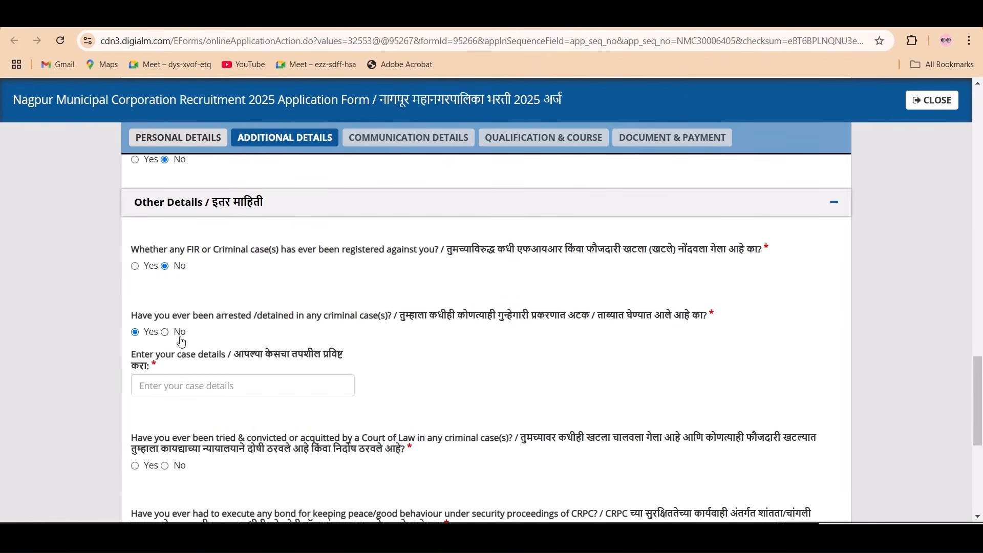
{"action": "left_click", "coordinate": [165, 332]}
- Answer No to the conviction, CRPC bond, UMC and departmental enquiry questions, then save and confirm
{"action": "scroll", "coordinate": [184, 347], "scroll_direction": "down", "scroll_amount": 2}
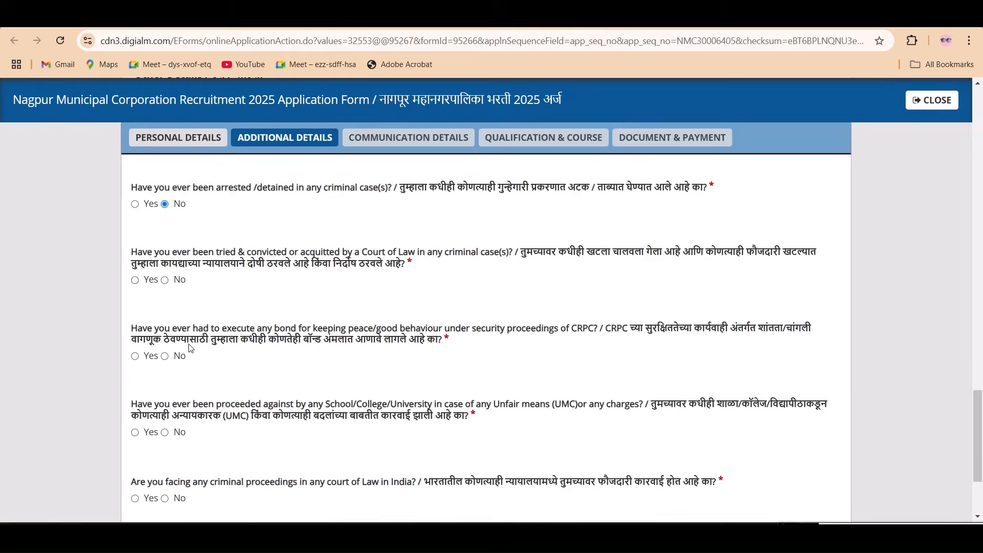
{"action": "left_click", "coordinate": [165, 280]}
{"action": "left_click", "coordinate": [165, 356]}
{"action": "scroll", "coordinate": [179, 360], "scroll_direction": "down", "scroll_amount": 1}
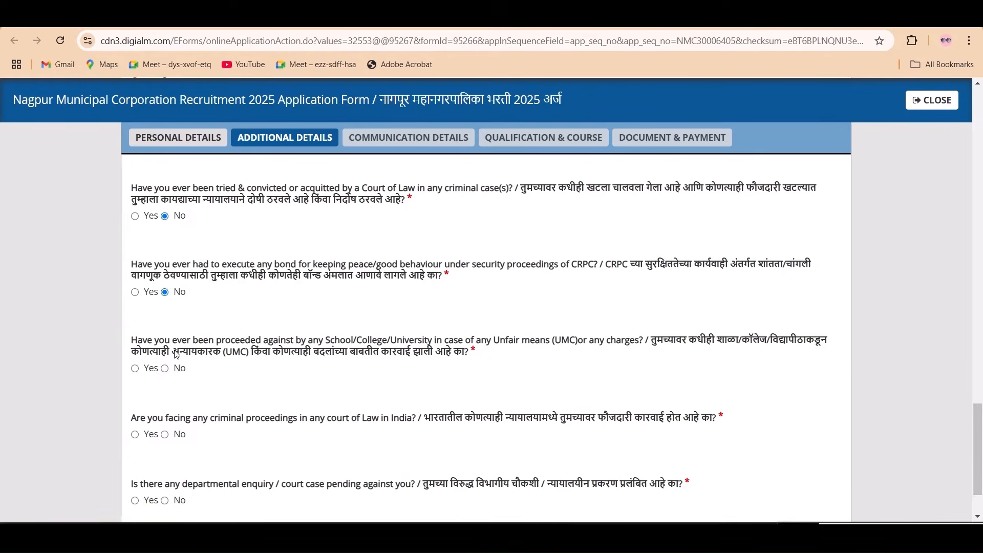
{"action": "left_click", "coordinate": [165, 365]}
{"action": "scroll", "coordinate": [169, 364], "scroll_direction": "down", "scroll_amount": 1}
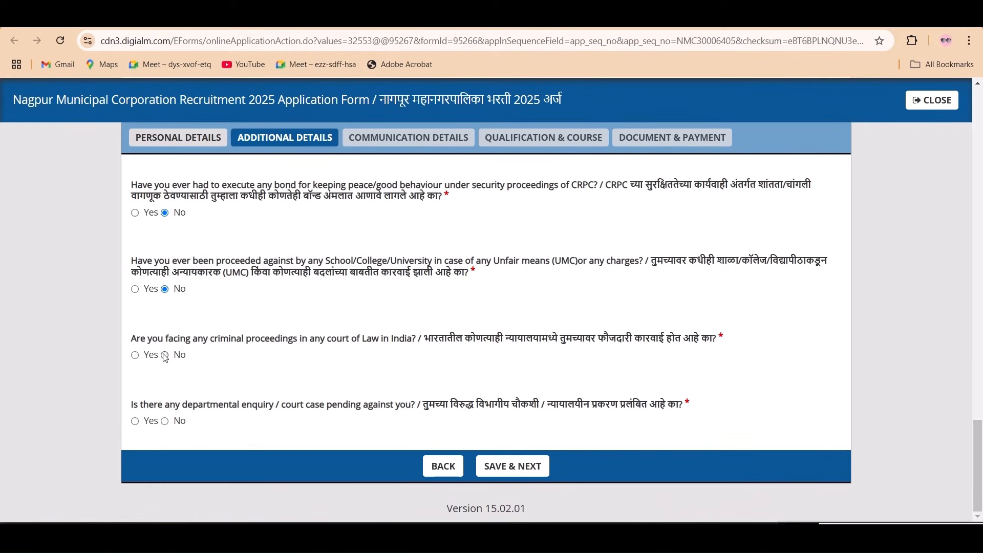
{"action": "left_click", "coordinate": [165, 421]}
{"action": "left_click", "coordinate": [512, 463]}
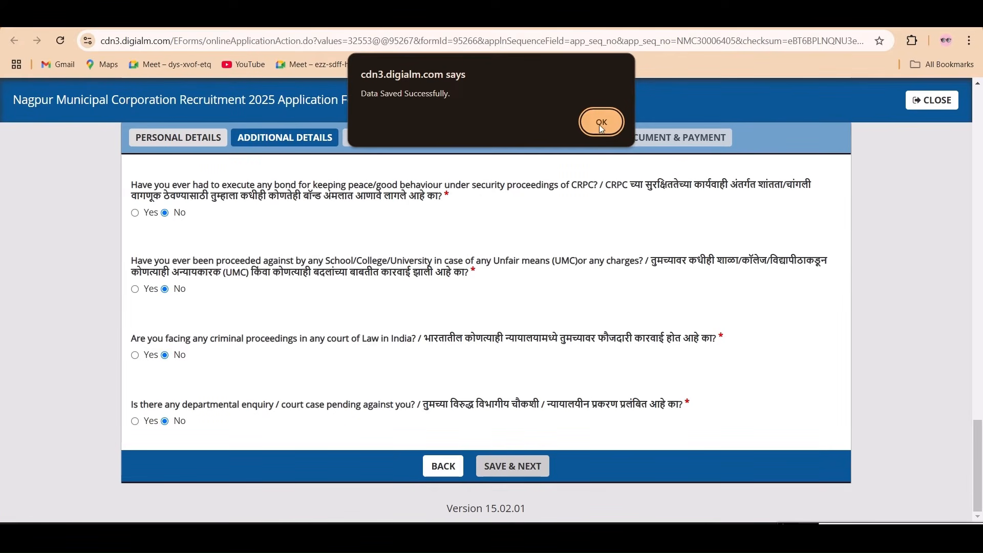
{"action": "left_click", "coordinate": [601, 123]}
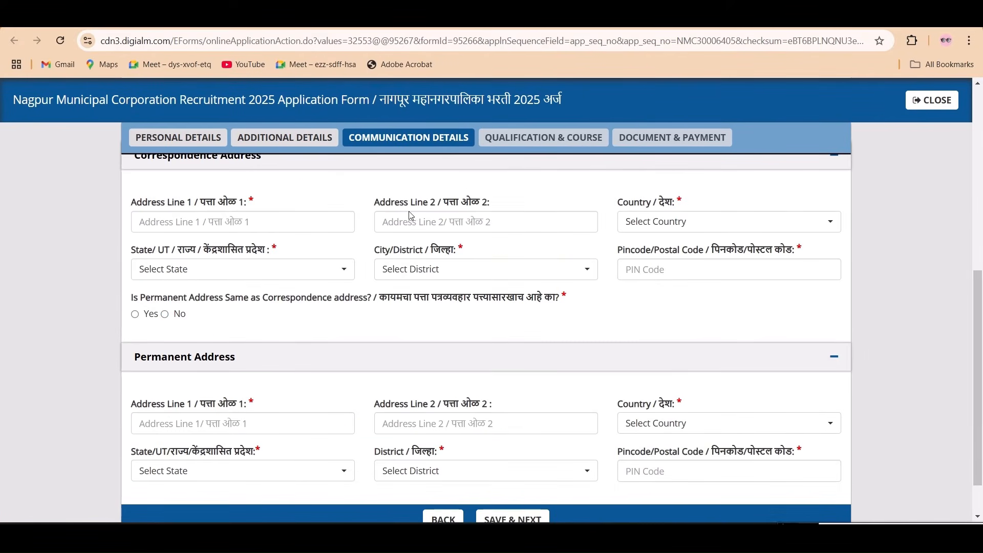
- Answer Yes to 'Is Permanent Address Same as Correspondence address?' so the permanent fields grey out
{"action": "scroll", "coordinate": [281, 290], "scroll_direction": "up", "scroll_amount": 1}
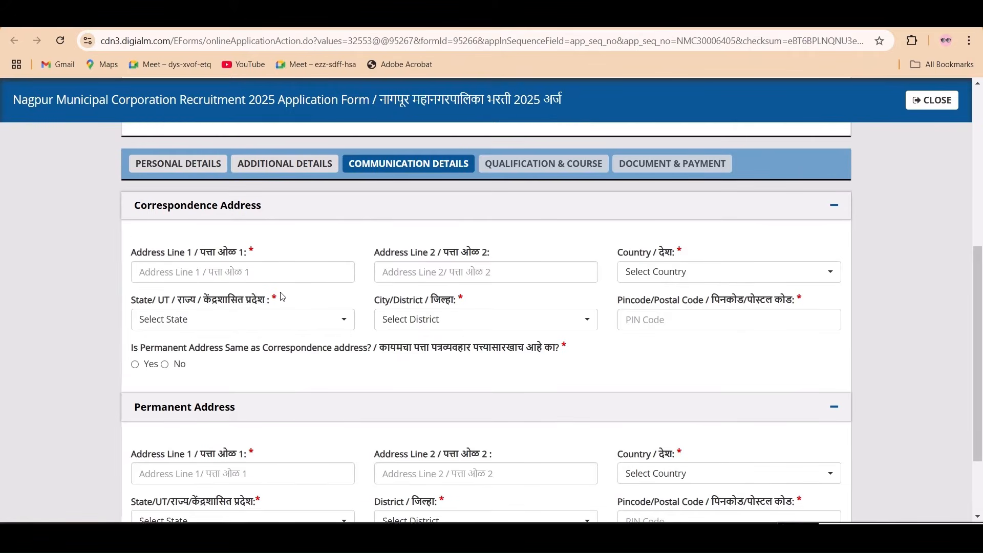
{"action": "scroll", "coordinate": [282, 292], "scroll_direction": "down", "scroll_amount": 1}
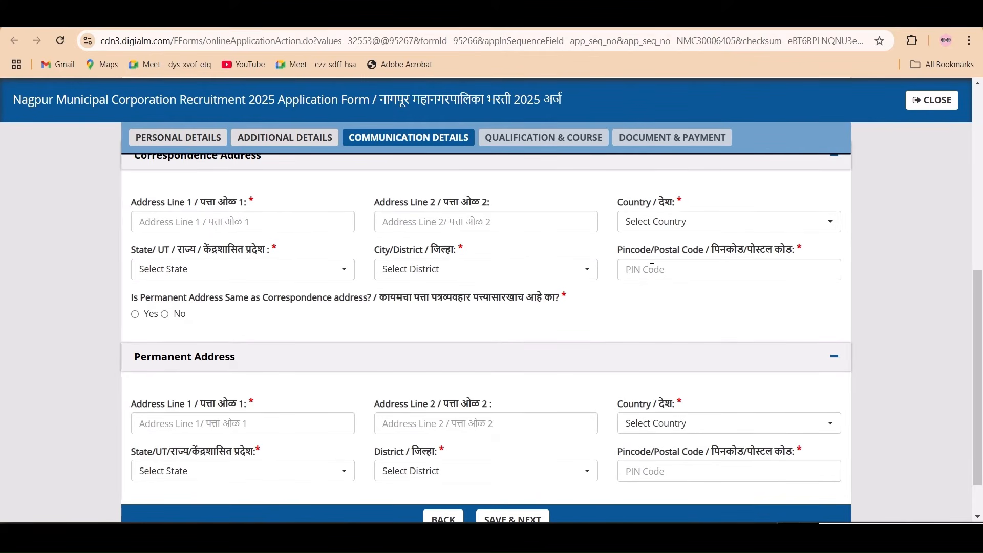
{"action": "scroll", "coordinate": [206, 333], "scroll_direction": "down", "scroll_amount": 1}
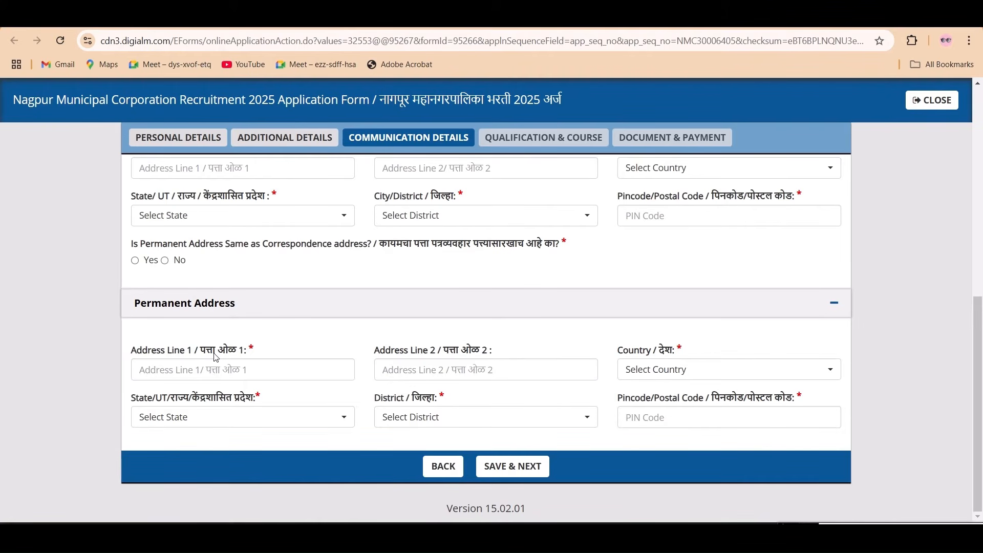
{"action": "left_click", "coordinate": [135, 261]}
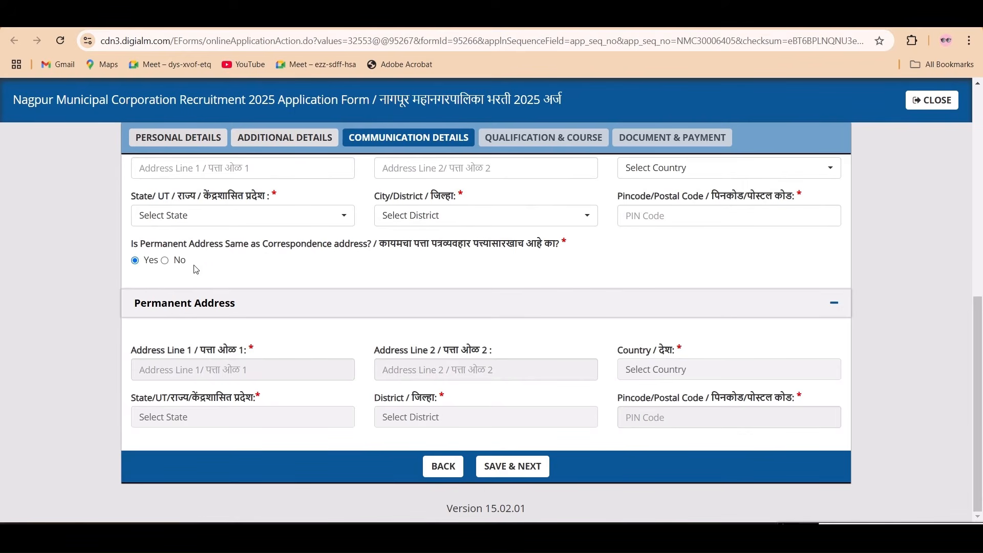
{"action": "scroll", "coordinate": [223, 257], "scroll_direction": "up", "scroll_amount": 3}
{"action": "scroll", "coordinate": [229, 287], "scroll_direction": "down", "scroll_amount": 1}
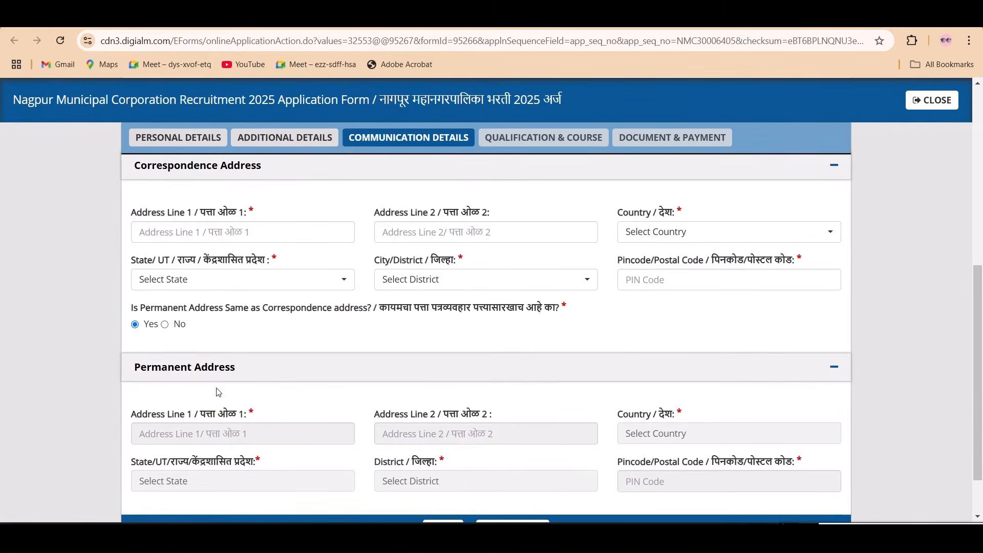
{"action": "scroll", "coordinate": [218, 392], "scroll_direction": "down", "scroll_amount": 1}
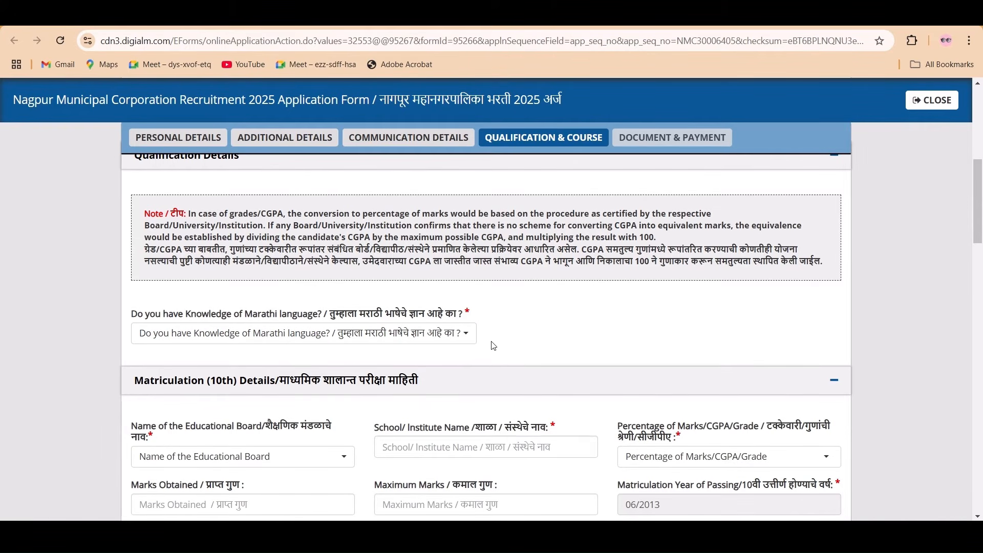
- Set 'Knowledge of Marathi language' to Yes, after trying No and closing its not-eligible alert
{"action": "scroll", "coordinate": [458, 349], "scroll_direction": "down", "scroll_amount": 1}
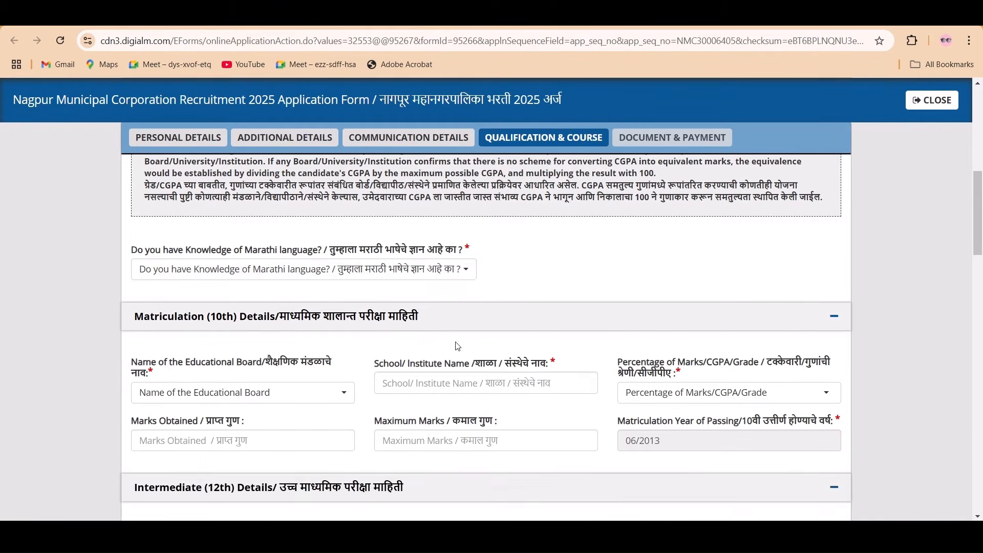
{"action": "left_click", "coordinate": [421, 277]}
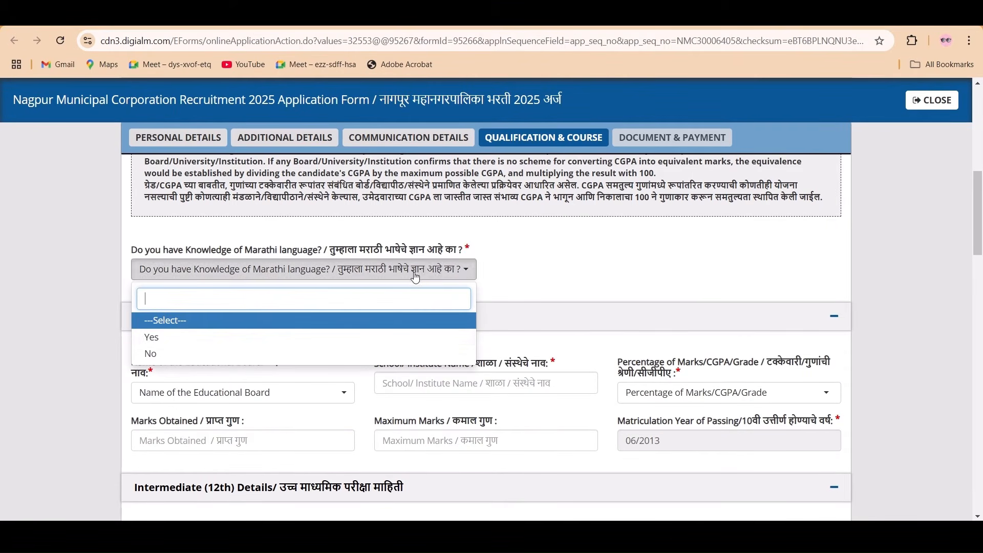
{"action": "left_click", "coordinate": [260, 339]}
{"action": "left_click", "coordinate": [355, 276]}
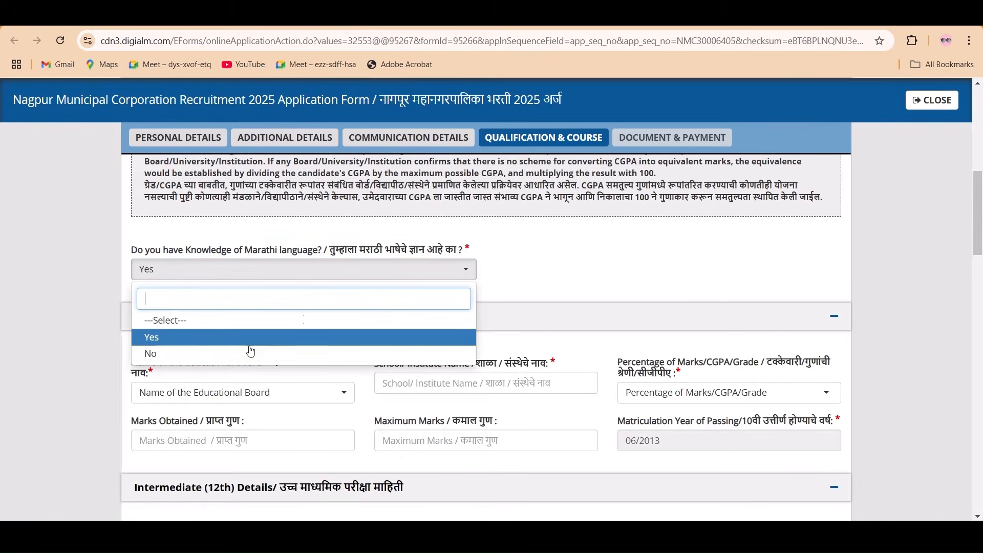
{"action": "left_click", "coordinate": [215, 354]}
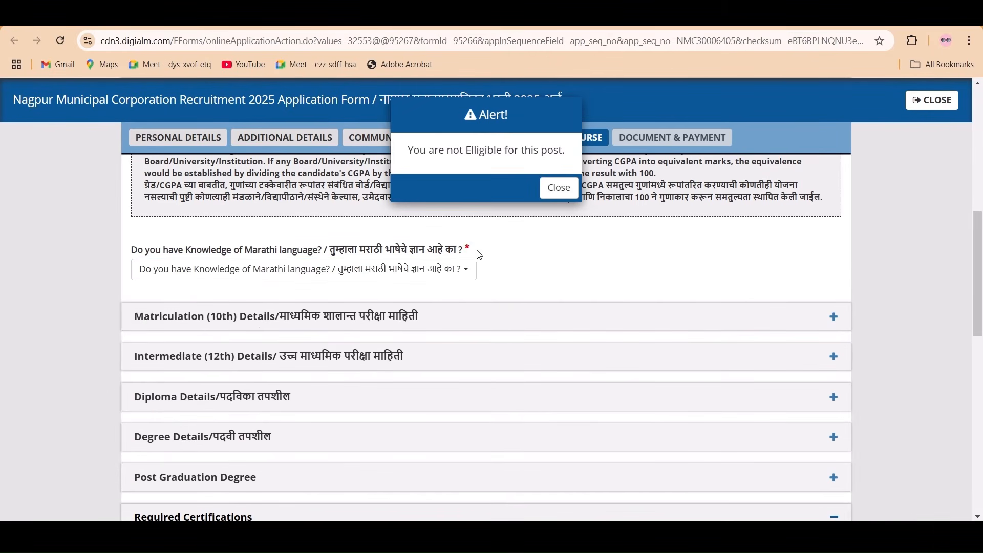
{"action": "left_click", "coordinate": [548, 194]}
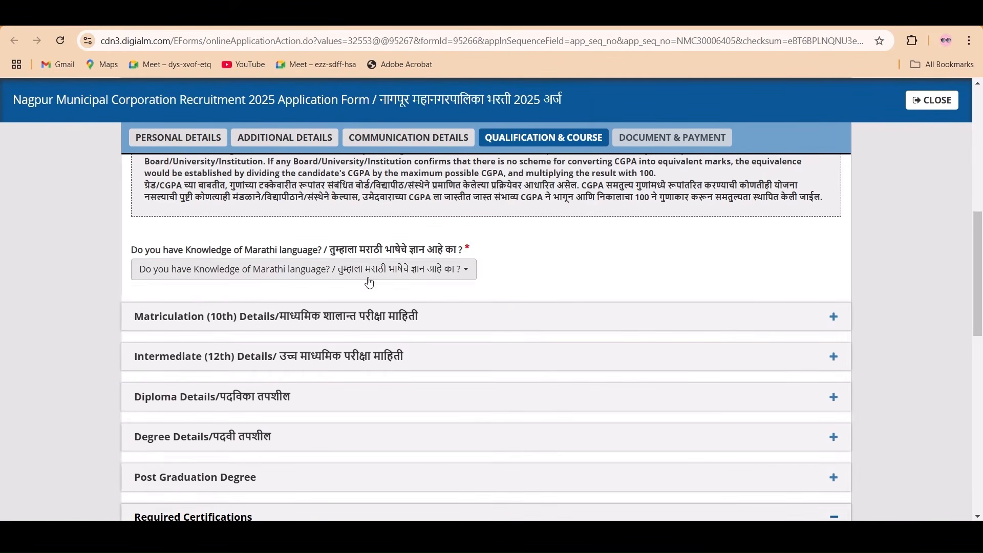
{"action": "left_click", "coordinate": [369, 282]}
{"action": "left_click", "coordinate": [210, 339]}
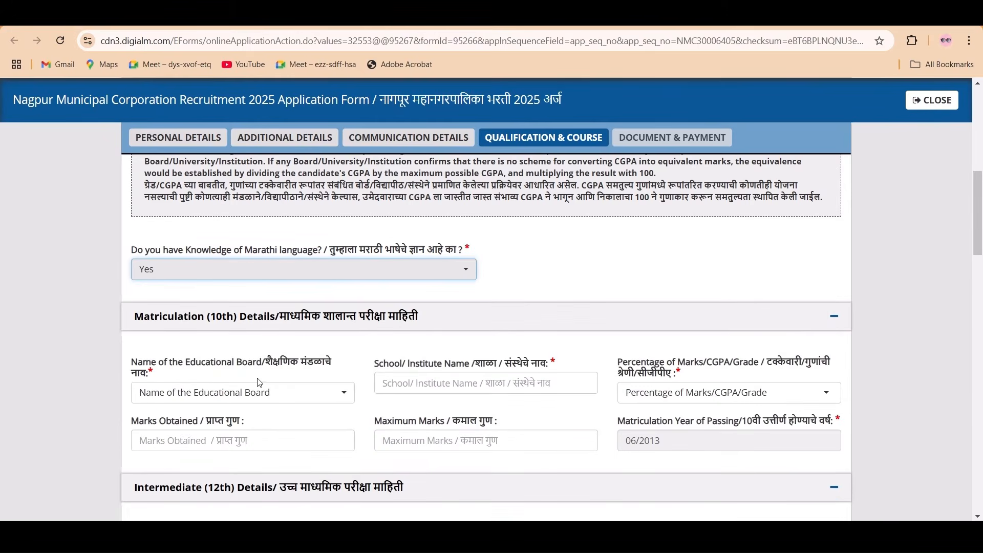
{"action": "scroll", "coordinate": [260, 382], "scroll_direction": "down", "scroll_amount": 3}
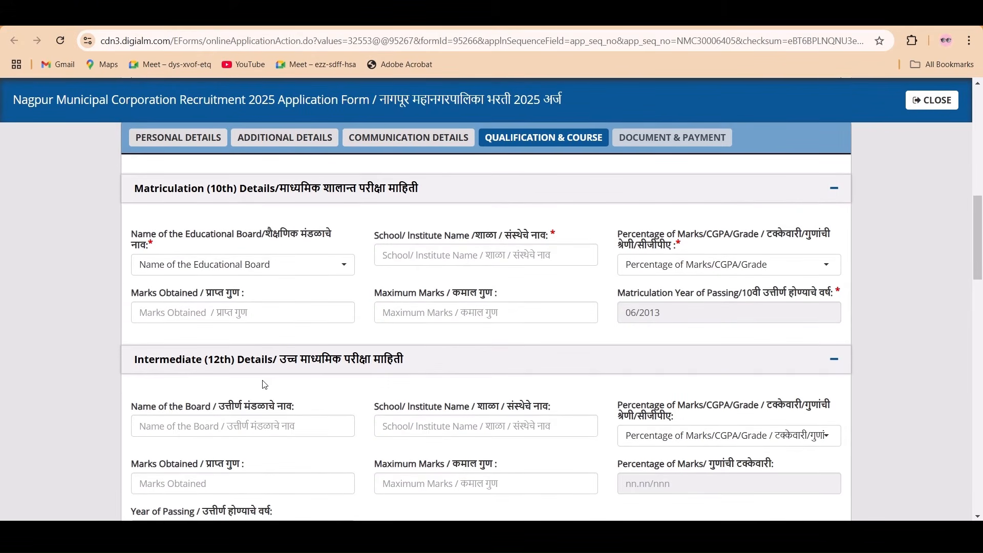
- Choose Maharashtra State Board as the 10th board and Percentage as the marks format
{"action": "left_click", "coordinate": [250, 268]}
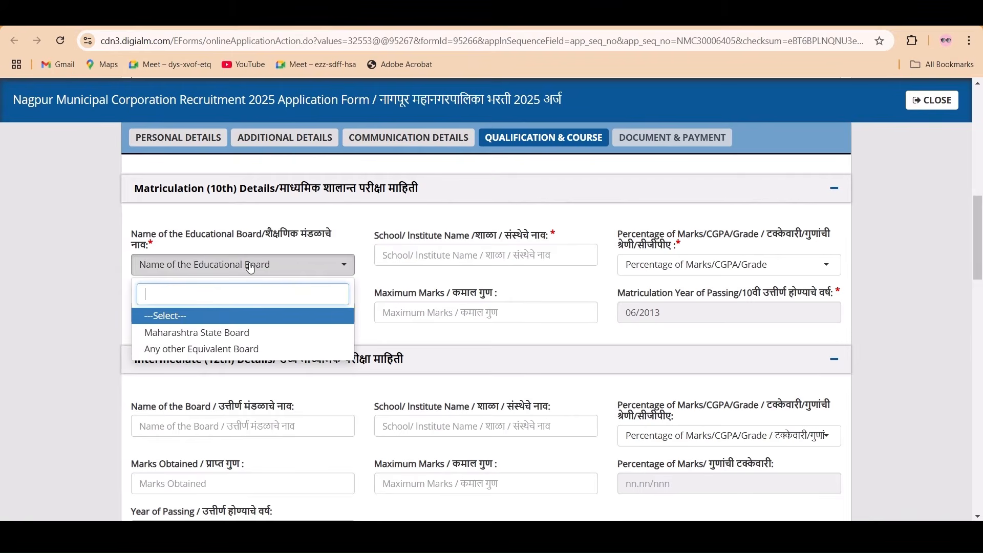
{"action": "left_click", "coordinate": [226, 333]}
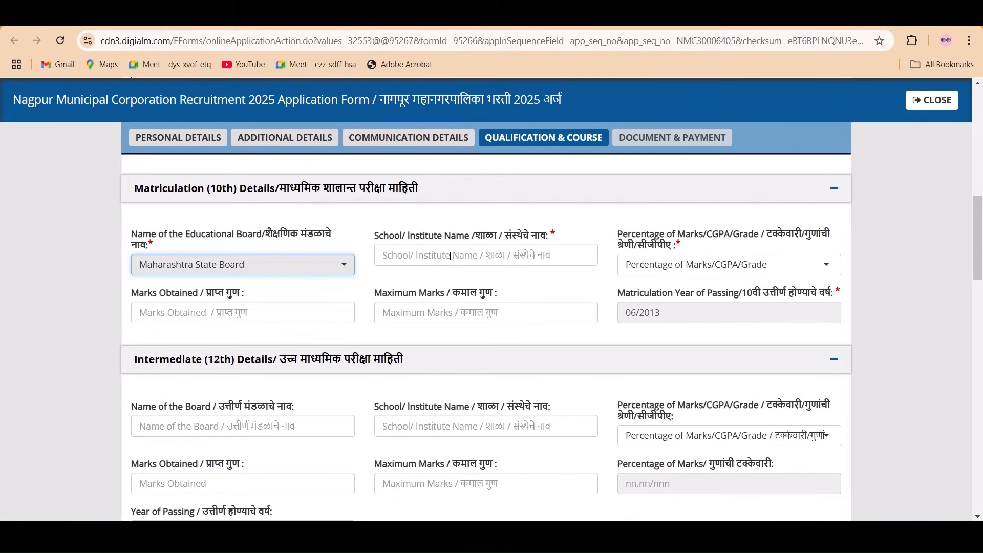
{"action": "left_click", "coordinate": [620, 269]}
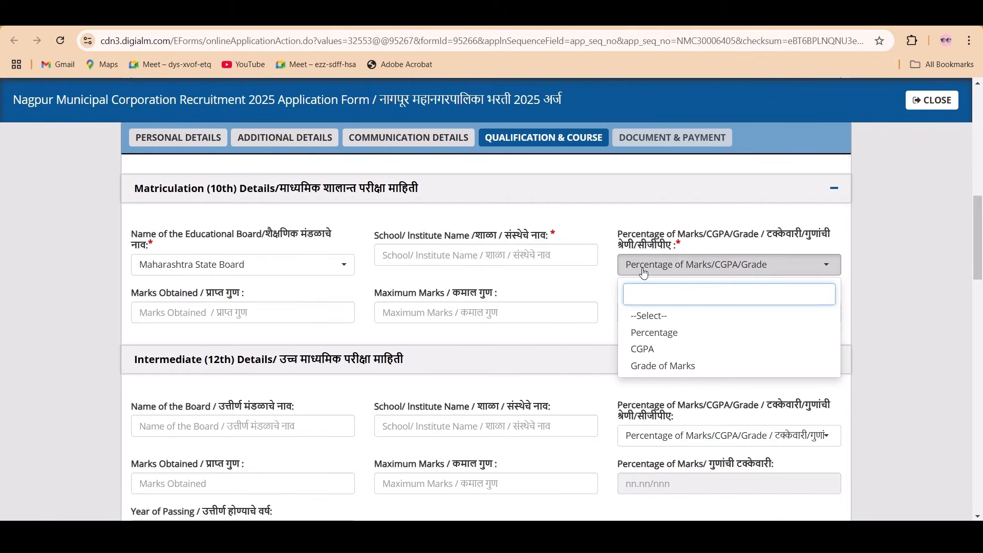
{"action": "left_click", "coordinate": [657, 332]}
{"action": "left_click", "coordinate": [666, 278]}
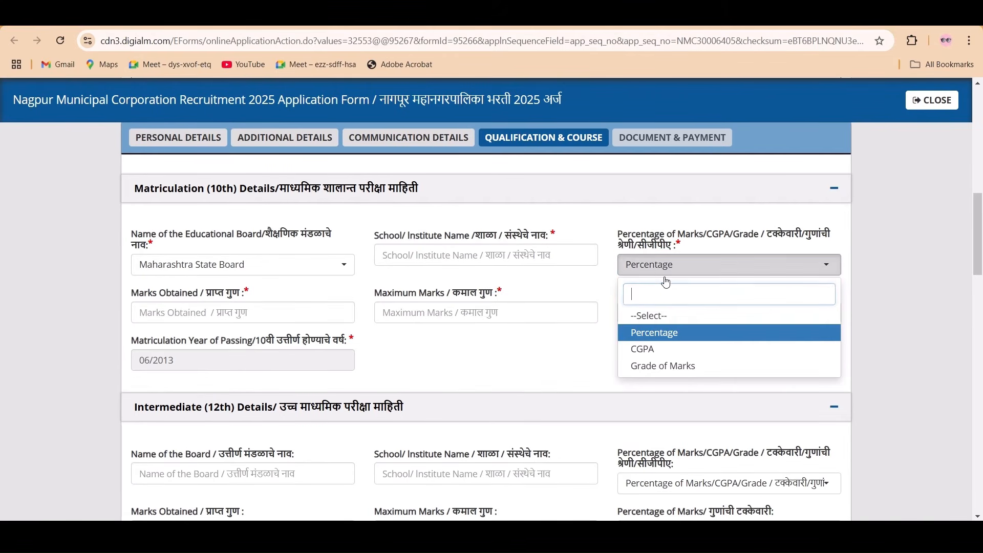
{"action": "left_click", "coordinate": [594, 294]}
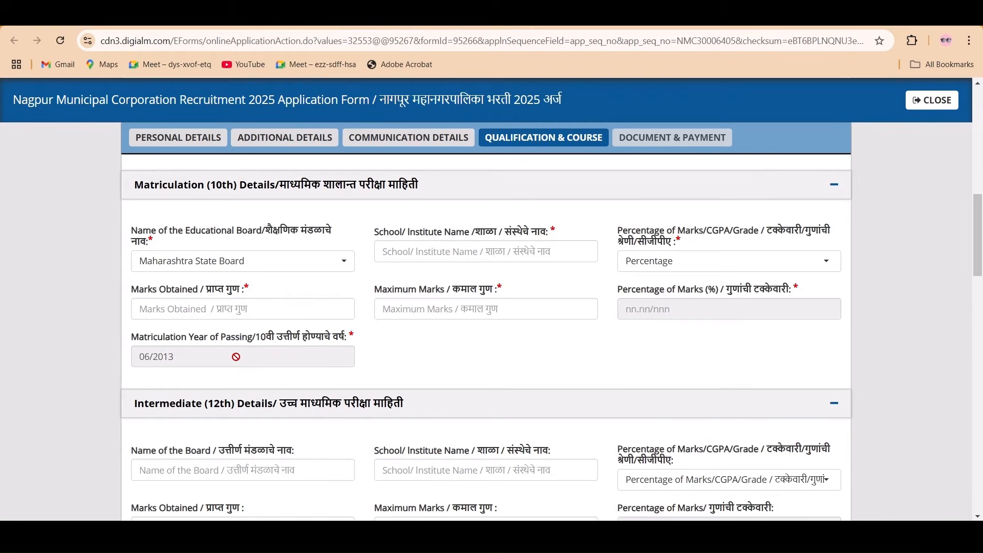
{"action": "scroll", "coordinate": [237, 359], "scroll_direction": "down", "scroll_amount": 2}
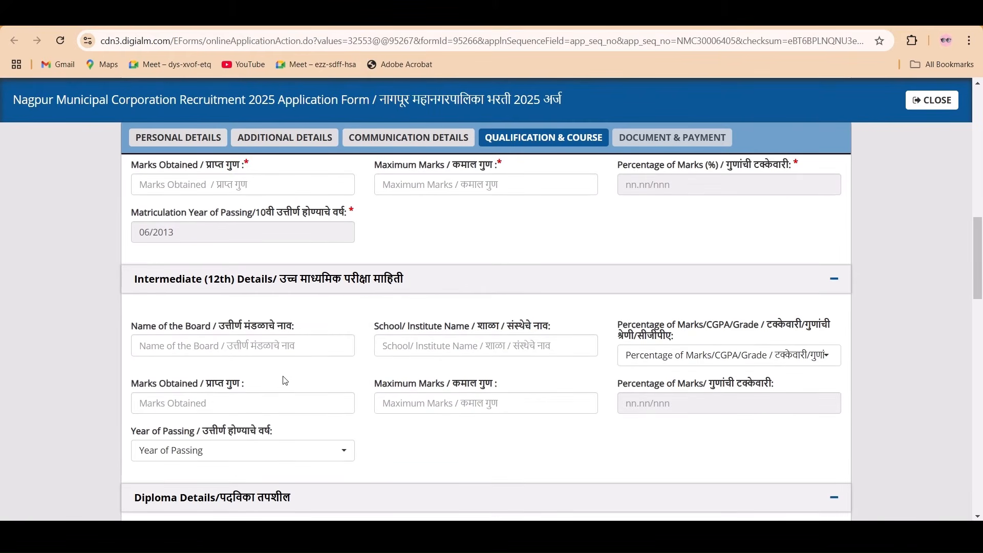
{"action": "scroll", "coordinate": [284, 380], "scroll_direction": "down", "scroll_amount": 1}
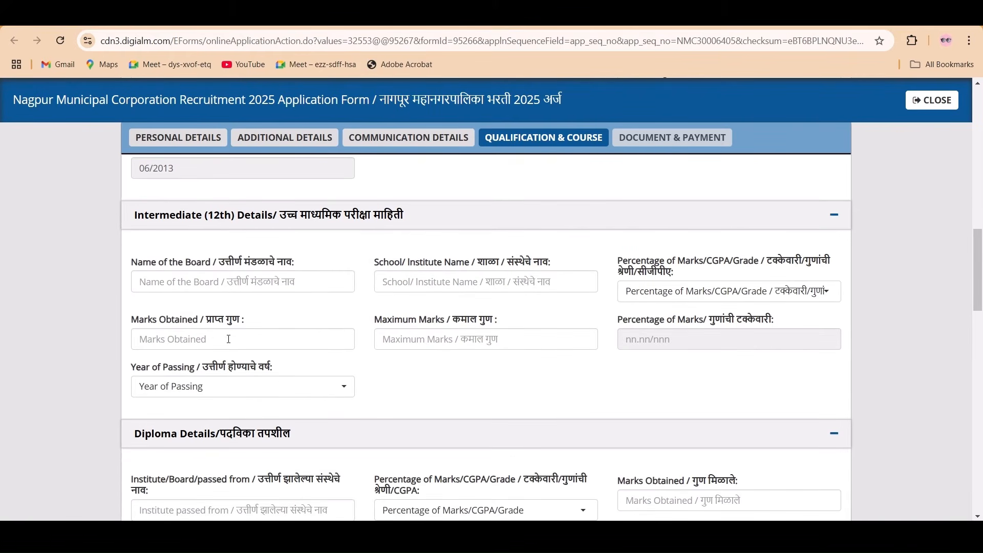
{"action": "scroll", "coordinate": [267, 322], "scroll_direction": "up", "scroll_amount": 4}
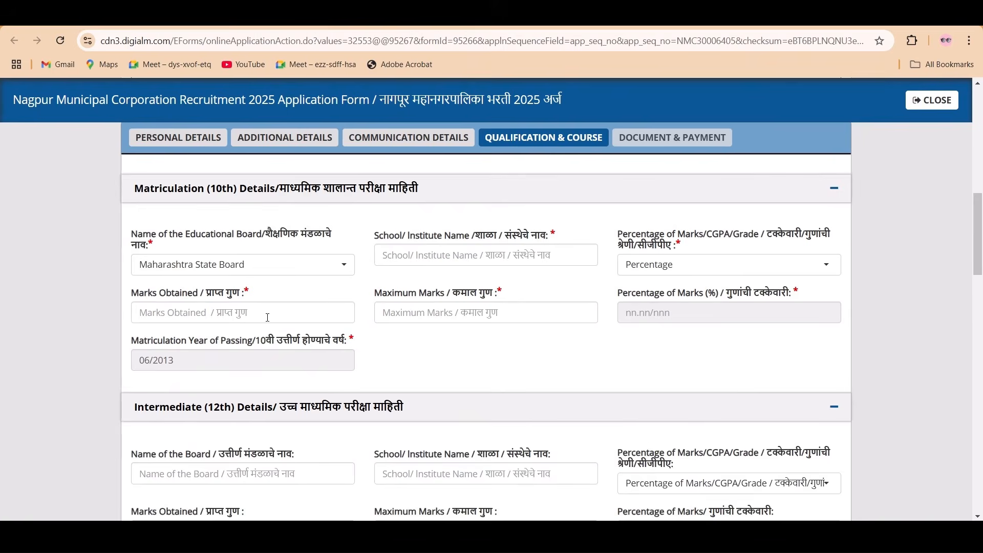
{"action": "scroll", "coordinate": [268, 321], "scroll_direction": "down", "scroll_amount": 3}
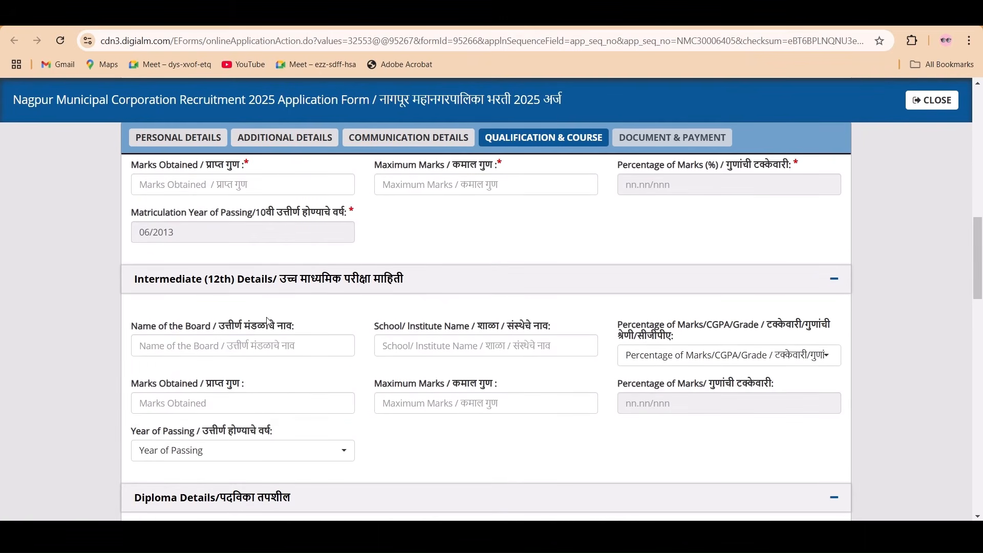
{"action": "scroll", "coordinate": [286, 352], "scroll_direction": "up", "scroll_amount": 4}
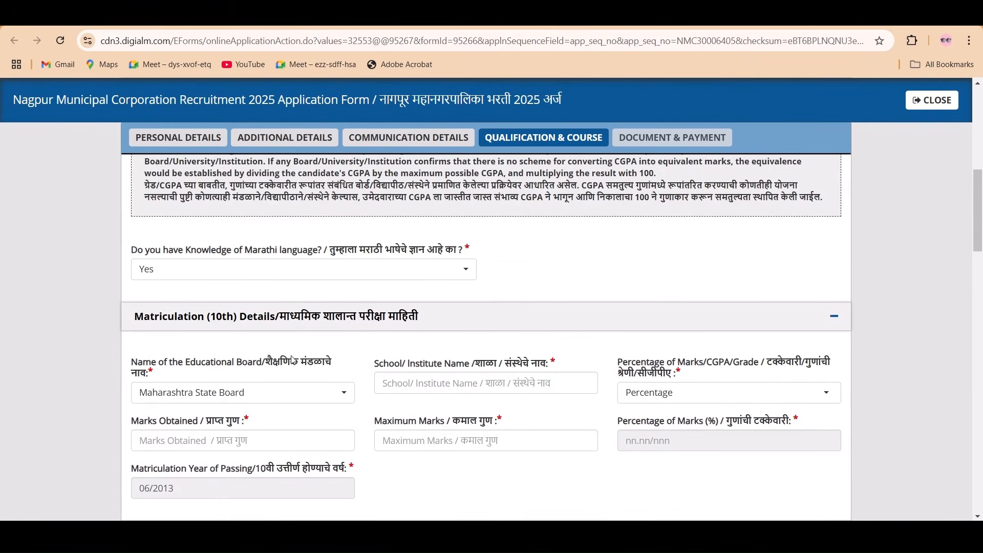
{"action": "scroll", "coordinate": [333, 369], "scroll_direction": "down", "scroll_amount": 5}
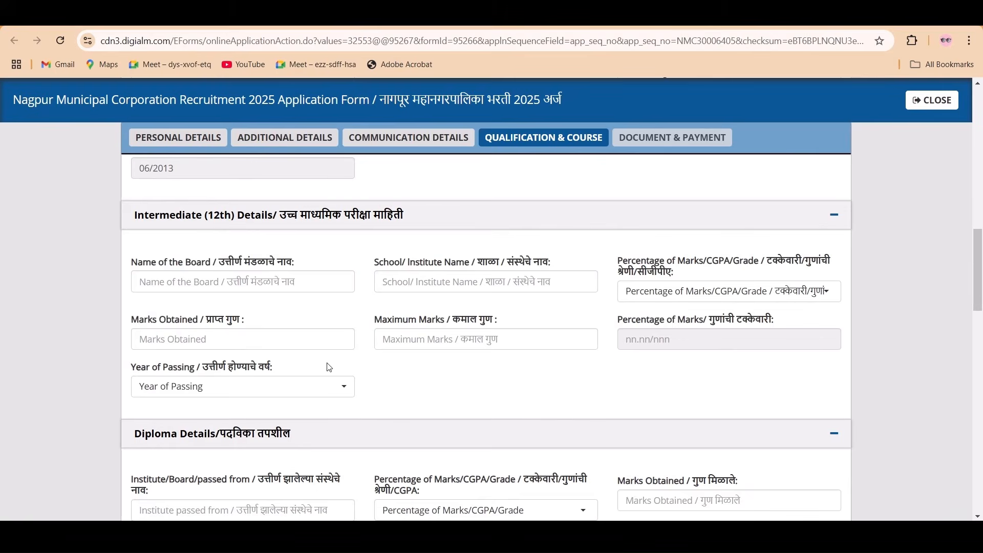
{"action": "scroll", "coordinate": [329, 367], "scroll_direction": "down", "scroll_amount": 2}
{"action": "scroll", "coordinate": [258, 357], "scroll_direction": "down", "scroll_amount": 3}
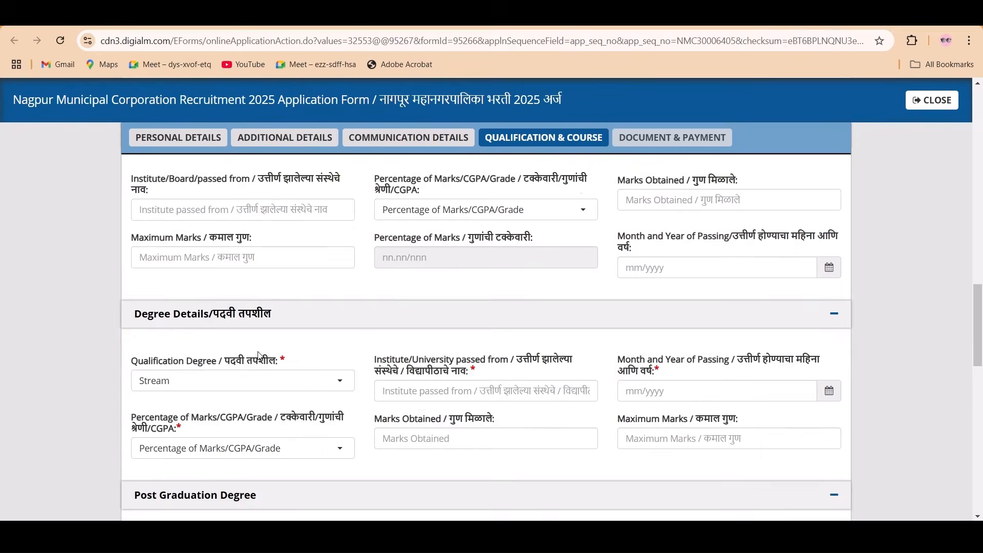
{"action": "scroll", "coordinate": [265, 370], "scroll_direction": "up", "scroll_amount": 1}
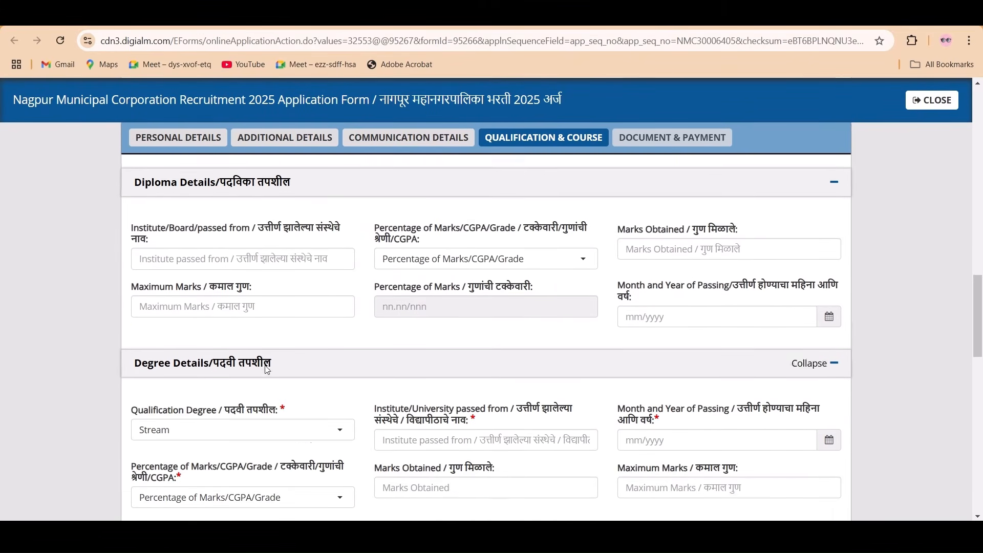
{"action": "scroll", "coordinate": [266, 368], "scroll_direction": "up", "scroll_amount": 1}
{"action": "scroll", "coordinate": [275, 394], "scroll_direction": "down", "scroll_amount": 1}
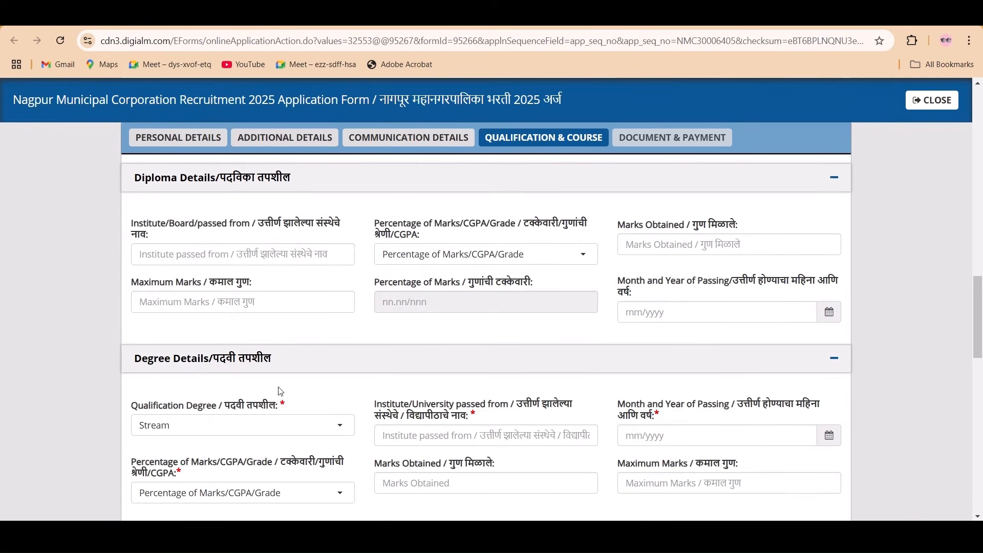
{"action": "scroll", "coordinate": [307, 359], "scroll_direction": "down", "scroll_amount": 2}
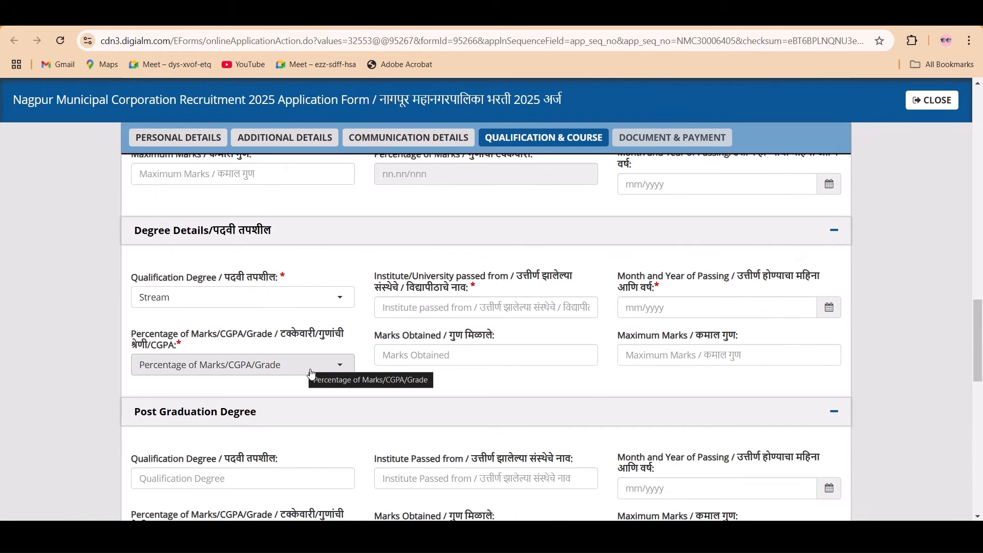
{"action": "scroll", "coordinate": [311, 374], "scroll_direction": "up", "scroll_amount": 3}
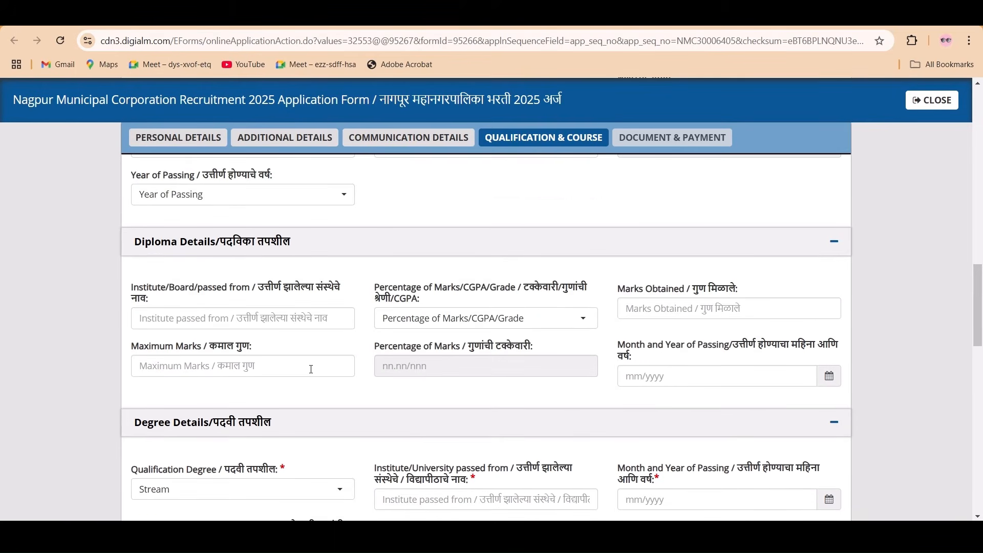
{"action": "scroll", "coordinate": [313, 373], "scroll_direction": "up", "scroll_amount": 4}
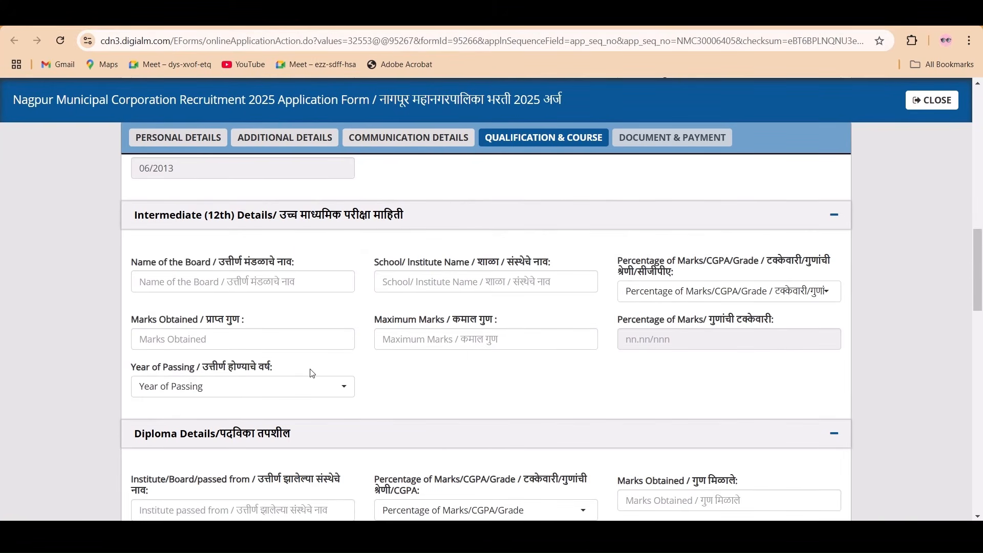
{"action": "scroll", "coordinate": [313, 373], "scroll_direction": "down", "scroll_amount": 2}
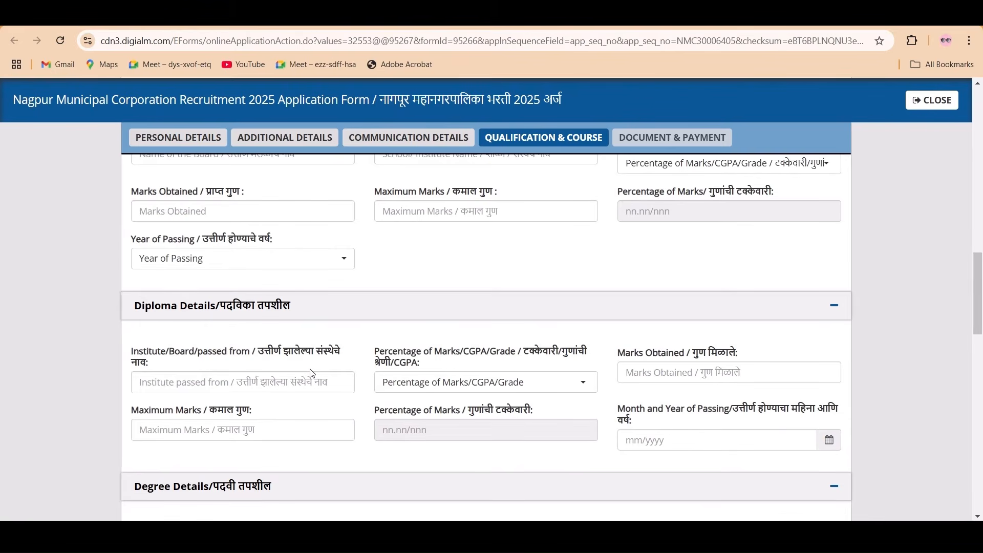
{"action": "scroll", "coordinate": [313, 373], "scroll_direction": "down", "scroll_amount": 5}
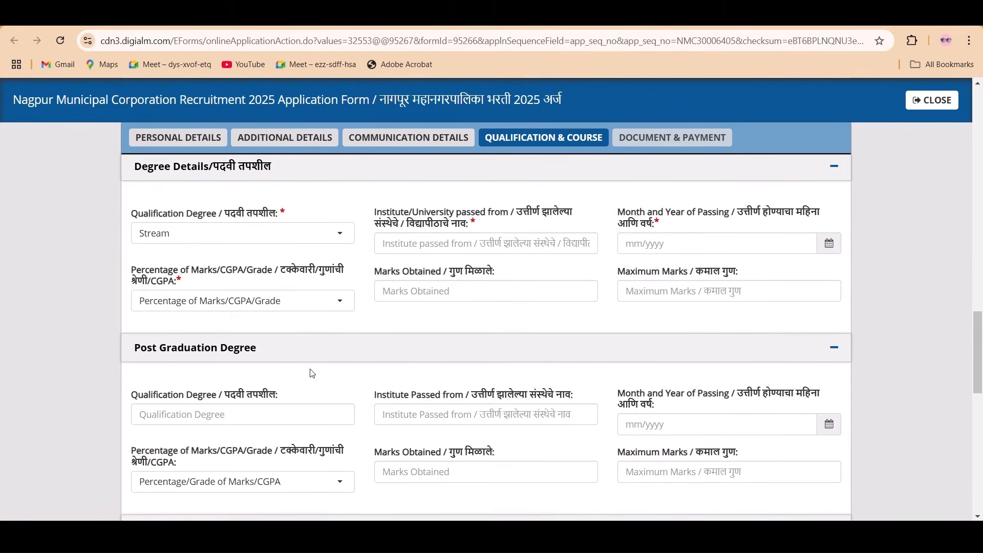
{"action": "scroll", "coordinate": [313, 374], "scroll_direction": "down", "scroll_amount": 1}
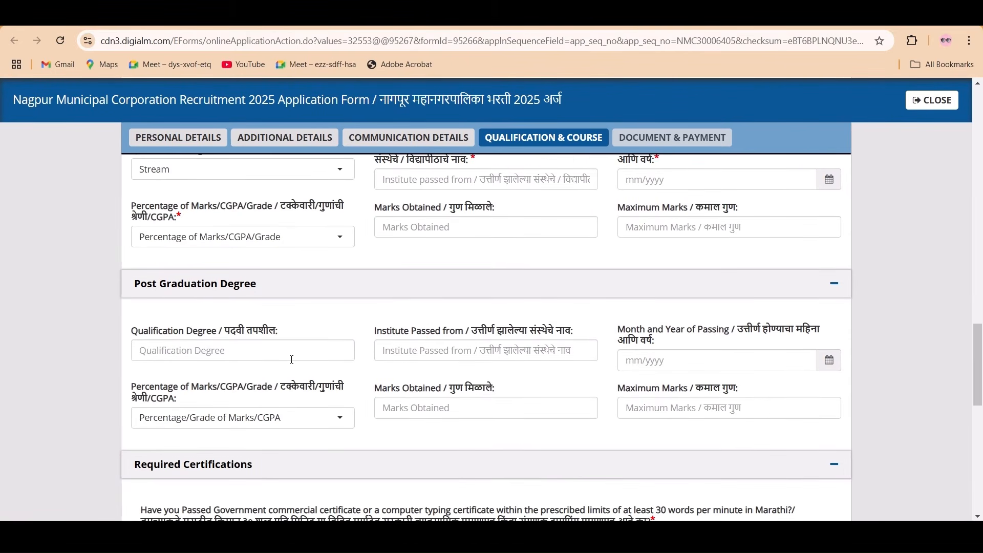
{"action": "scroll", "coordinate": [292, 359], "scroll_direction": "down", "scroll_amount": 3}
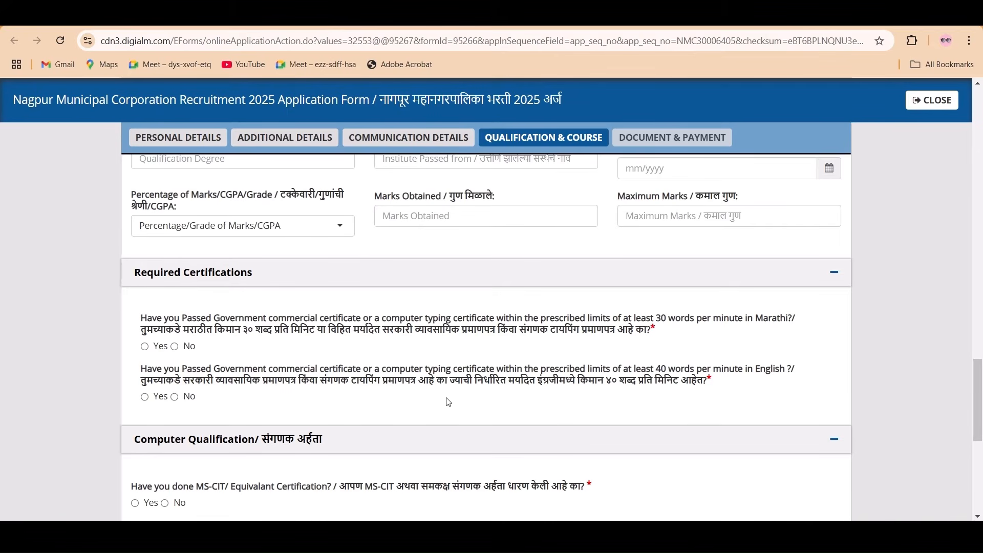
- Set the Marathi typing, English typing and MS-CIT certificate answers to Yes
{"action": "left_click", "coordinate": [145, 348]}
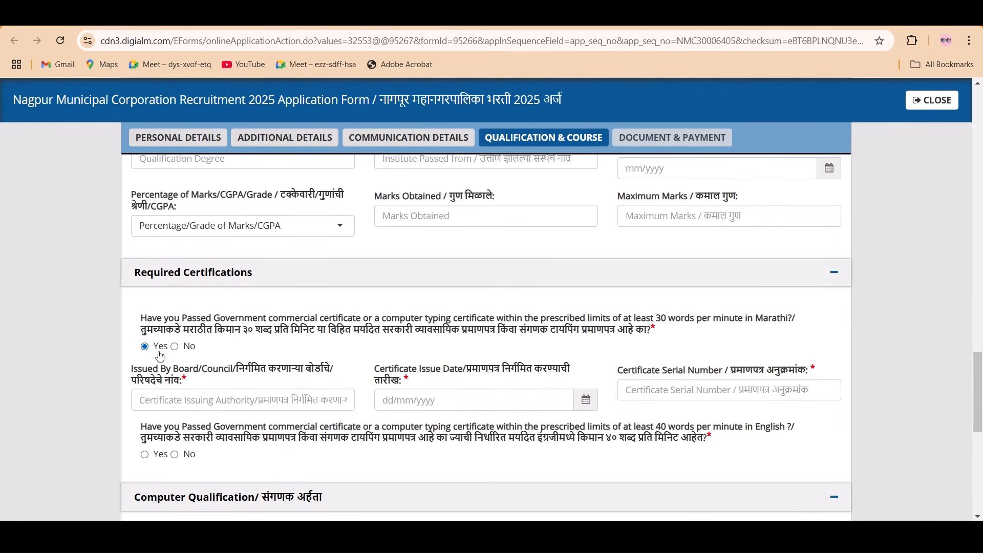
{"action": "scroll", "coordinate": [224, 381], "scroll_direction": "down", "scroll_amount": 1}
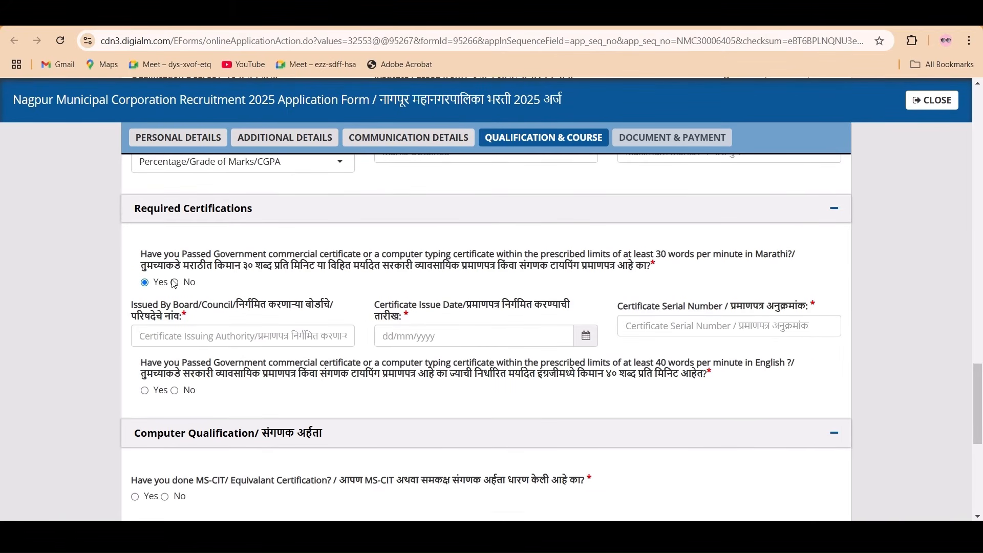
{"action": "left_click", "coordinate": [176, 283]}
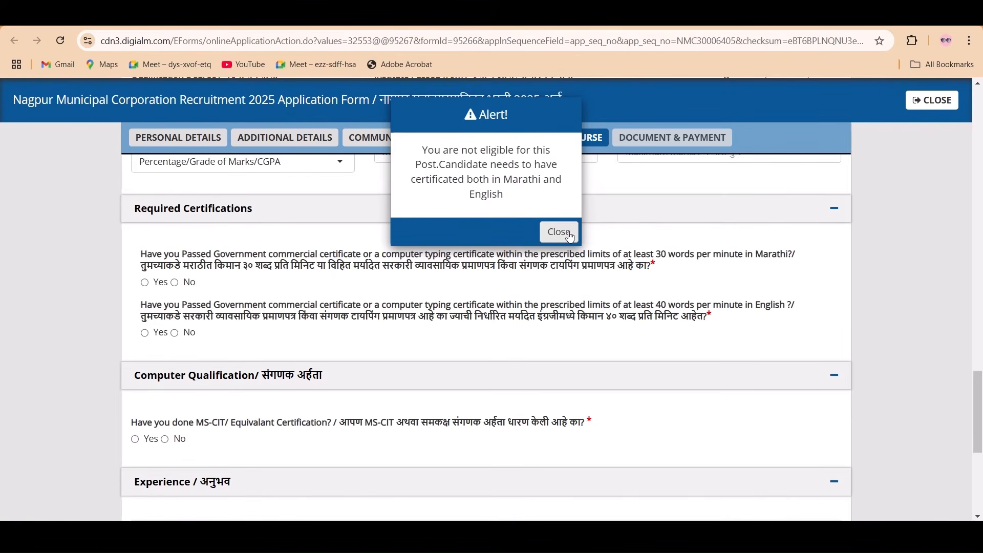
{"action": "left_click", "coordinate": [559, 231]}
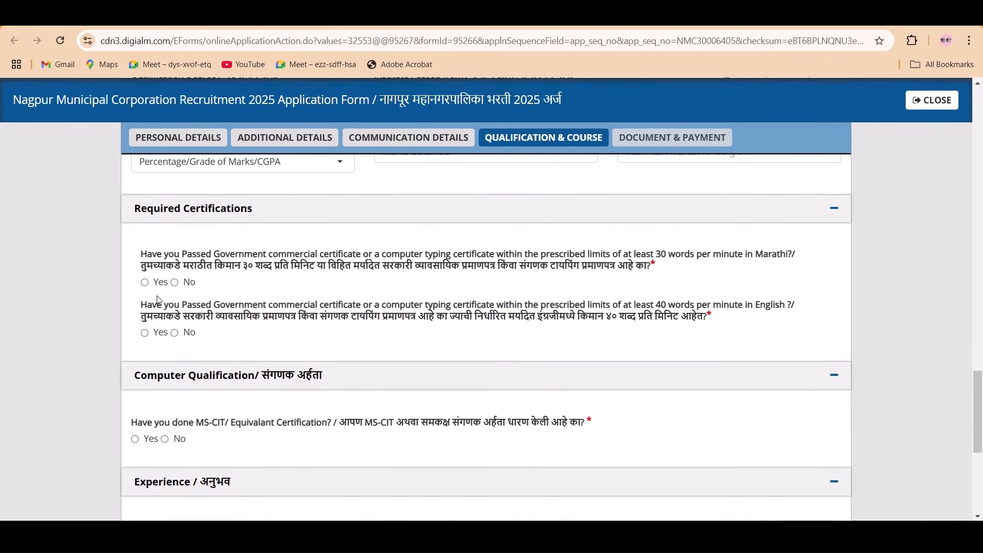
{"action": "left_click", "coordinate": [145, 282]}
{"action": "scroll", "coordinate": [152, 333], "scroll_direction": "down", "scroll_amount": 1}
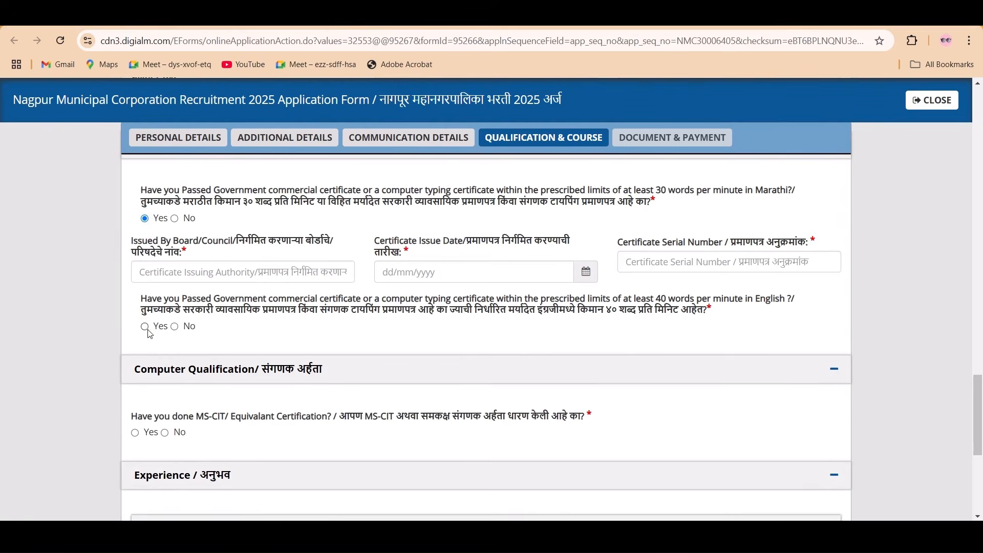
{"action": "left_click", "coordinate": [145, 327]}
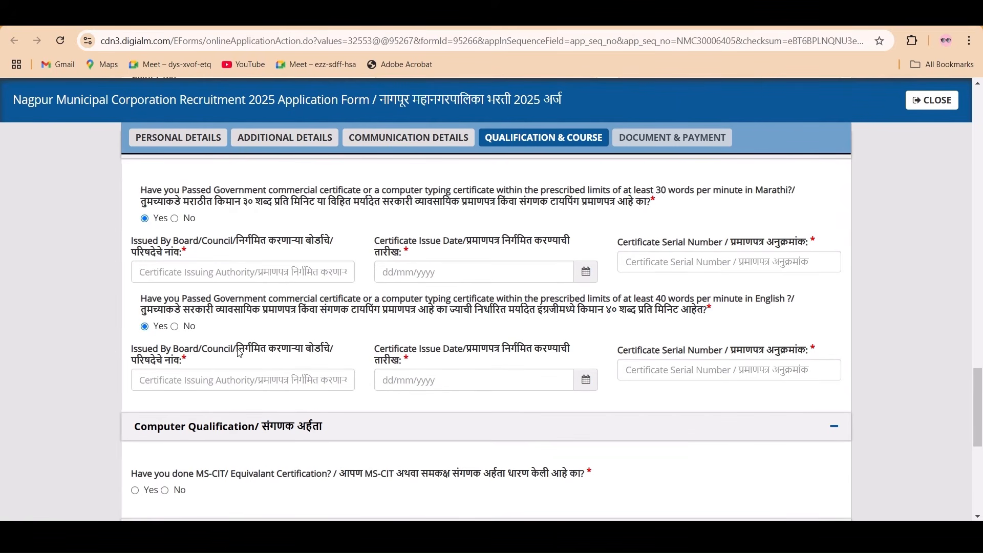
{"action": "scroll", "coordinate": [249, 348], "scroll_direction": "down", "scroll_amount": 2}
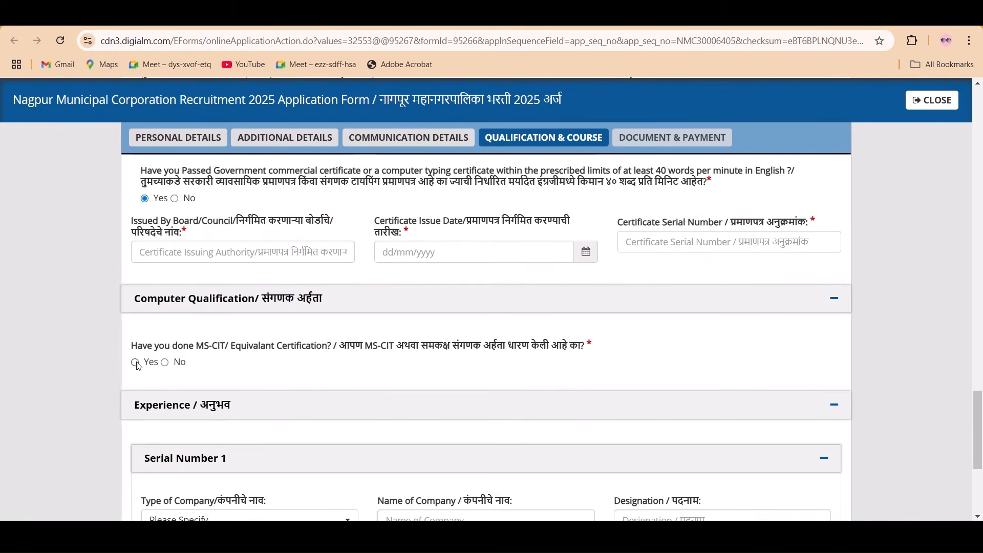
{"action": "left_click", "coordinate": [135, 362]}
{"action": "scroll", "coordinate": [261, 369], "scroll_direction": "down", "scroll_amount": 1}
{"action": "scroll", "coordinate": [262, 370], "scroll_direction": "down", "scroll_amount": 2}
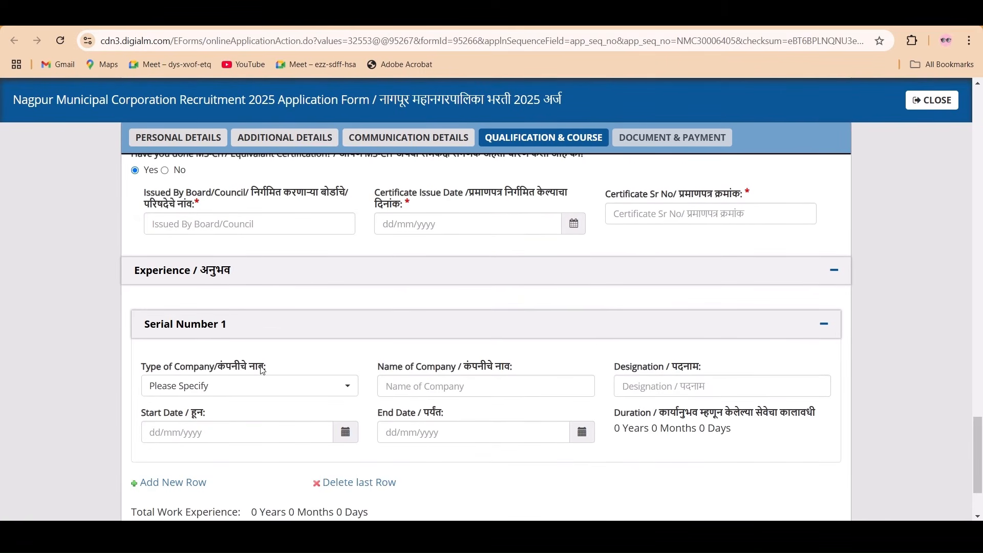
- Save the Qualification & Course details and acknowledge the Data Saved Successfully alert
{"action": "scroll", "coordinate": [242, 302], "scroll_direction": "down", "scroll_amount": 1}
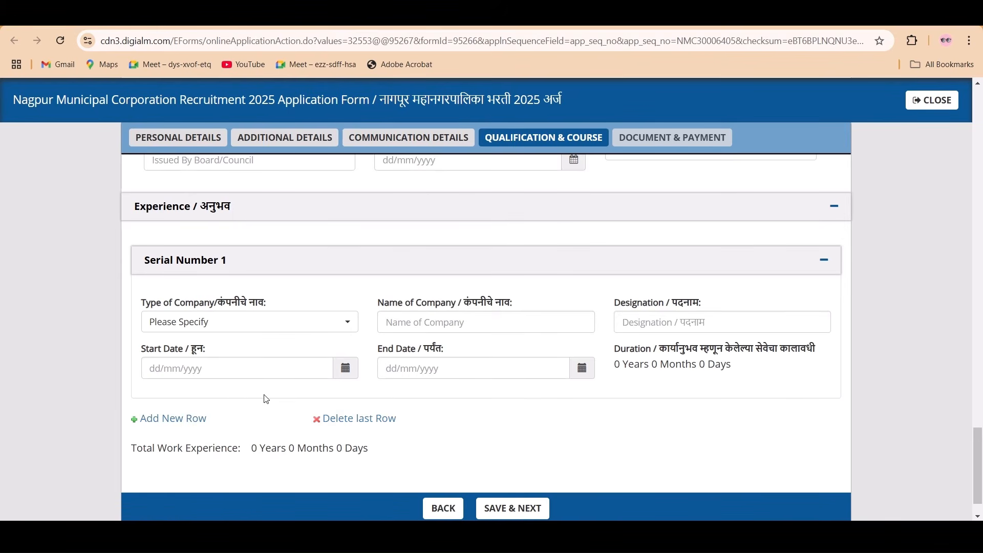
{"action": "scroll", "coordinate": [263, 397], "scroll_direction": "up", "scroll_amount": 4}
{"action": "scroll", "coordinate": [263, 401], "scroll_direction": "down", "scroll_amount": 5}
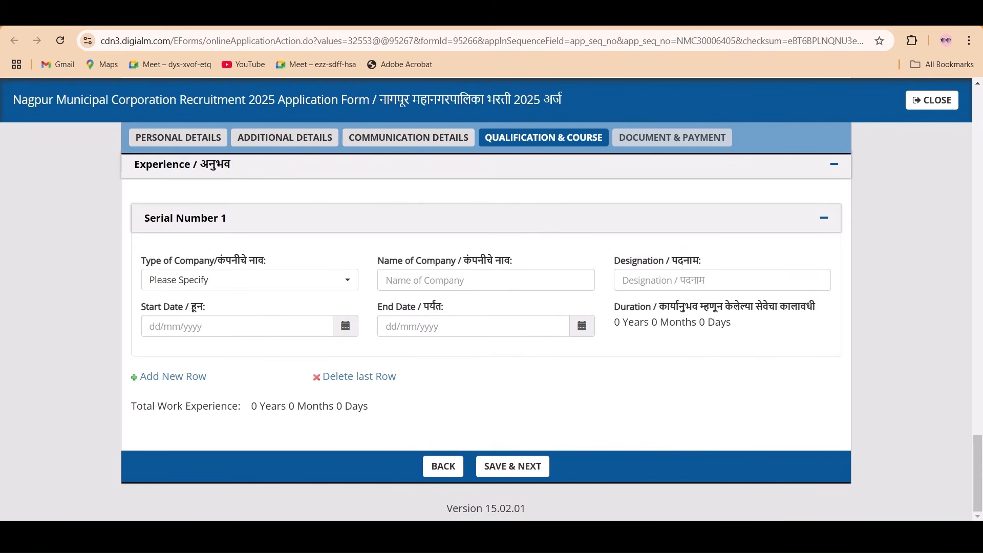
{"action": "left_click", "coordinate": [513, 466]}
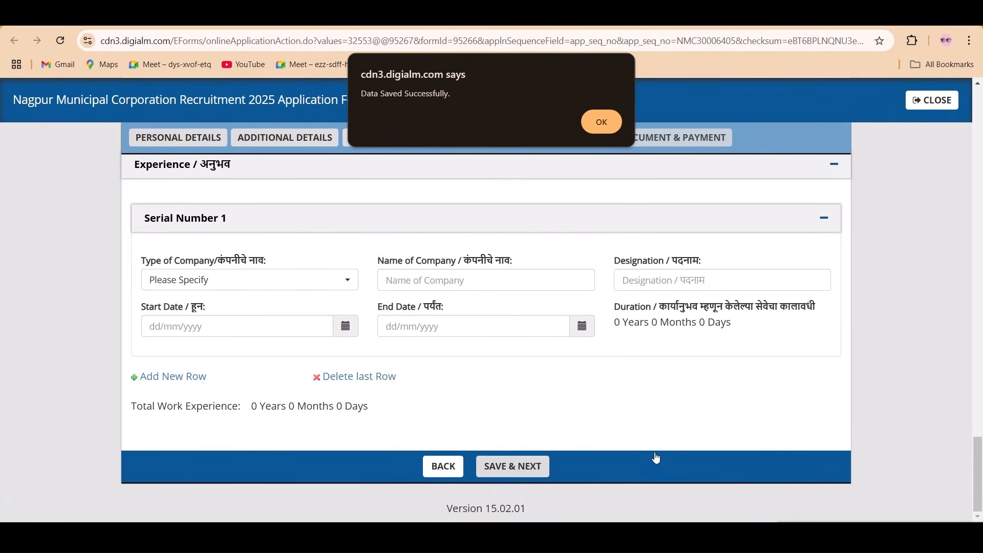
{"action": "left_click", "coordinate": [602, 128]}
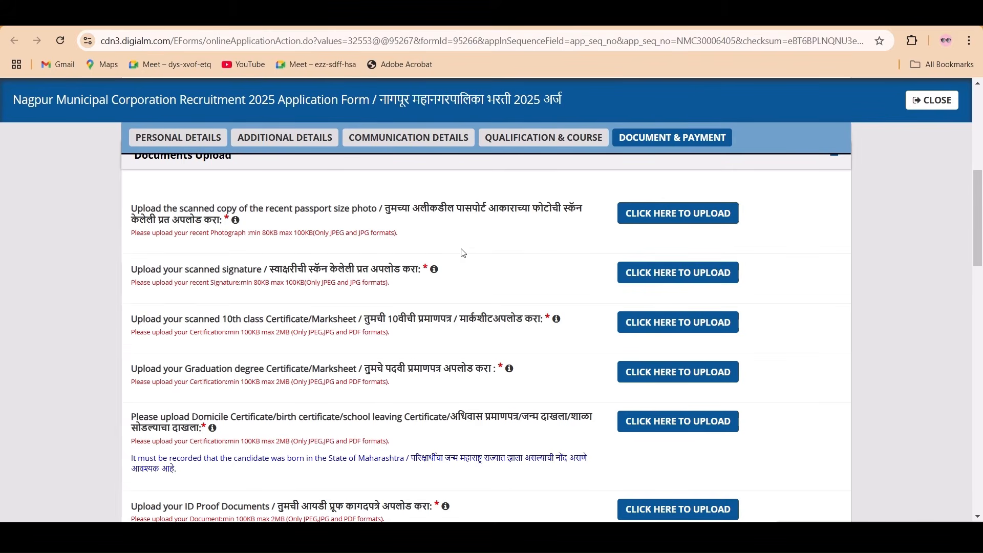
{"action": "scroll", "coordinate": [463, 253], "scroll_direction": "down", "scroll_amount": 2}
{"action": "scroll", "coordinate": [469, 276], "scroll_direction": "up", "scroll_amount": 5}
{"action": "scroll", "coordinate": [468, 297], "scroll_direction": "down", "scroll_amount": 1}
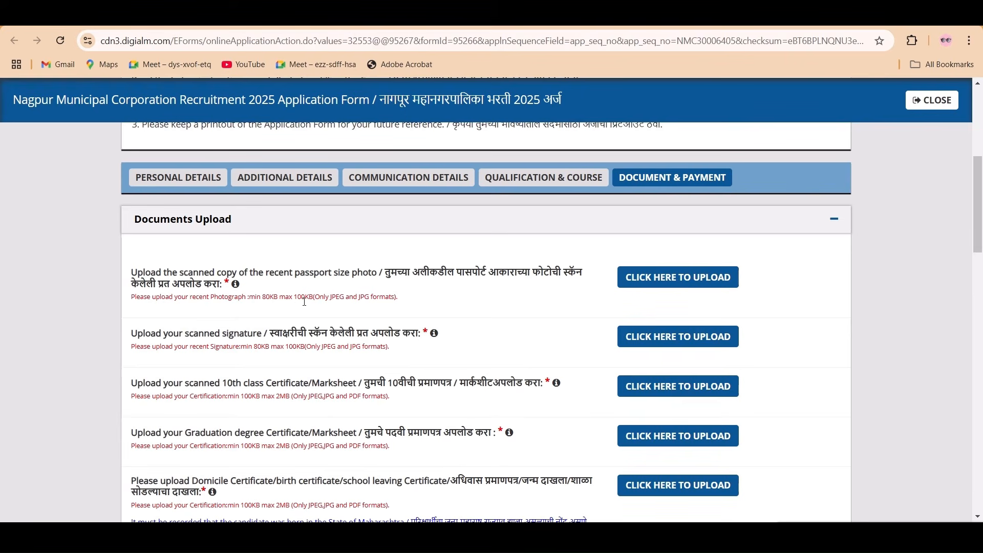
{"action": "scroll", "coordinate": [311, 306], "scroll_direction": "down", "scroll_amount": 1}
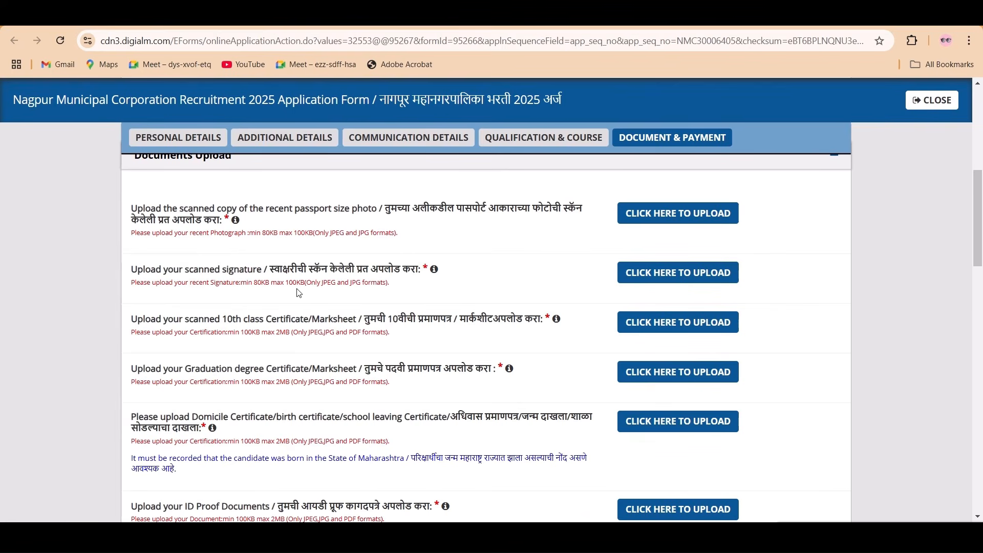
{"action": "scroll", "coordinate": [356, 317], "scroll_direction": "down", "scroll_amount": 2}
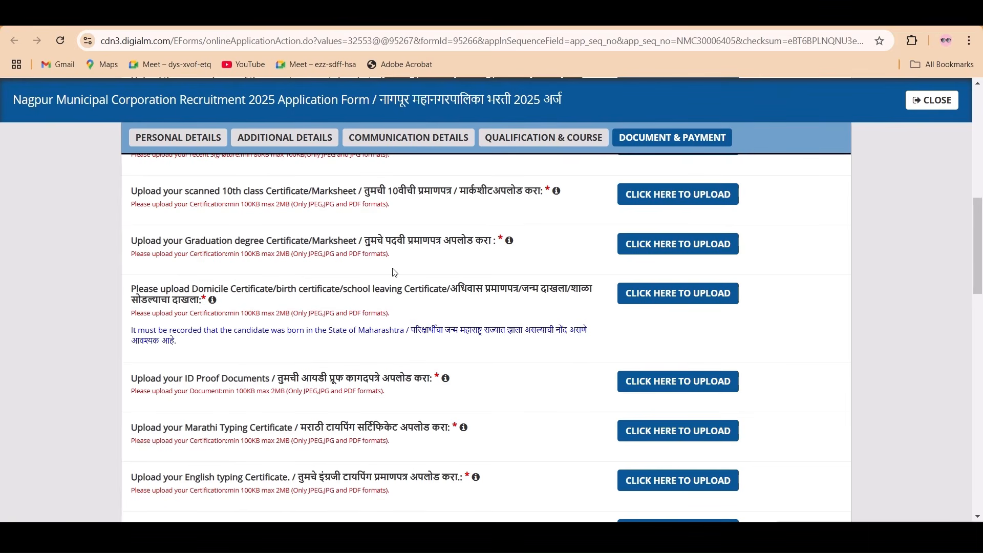
{"action": "scroll", "coordinate": [395, 273], "scroll_direction": "up", "scroll_amount": 1}
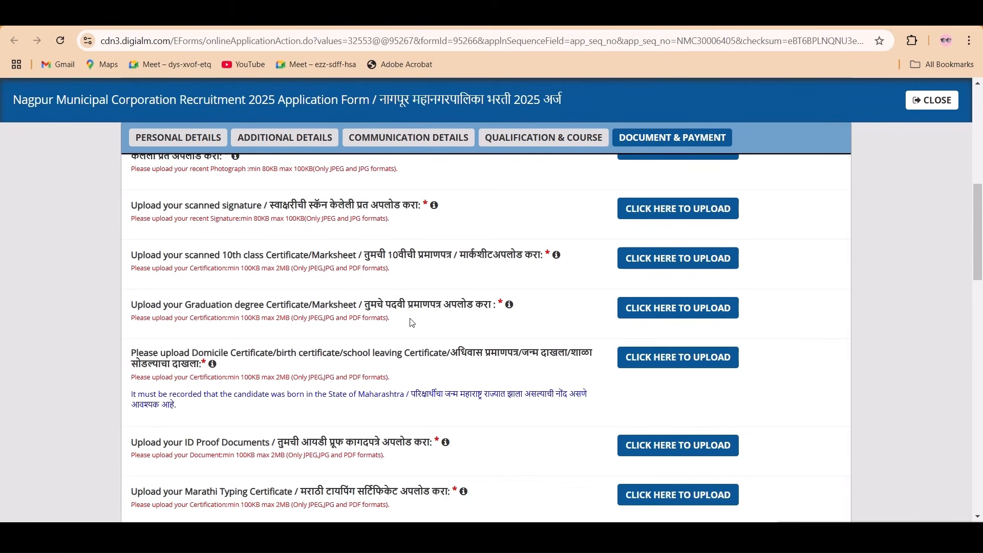
{"action": "scroll", "coordinate": [412, 322], "scroll_direction": "down", "scroll_amount": 1}
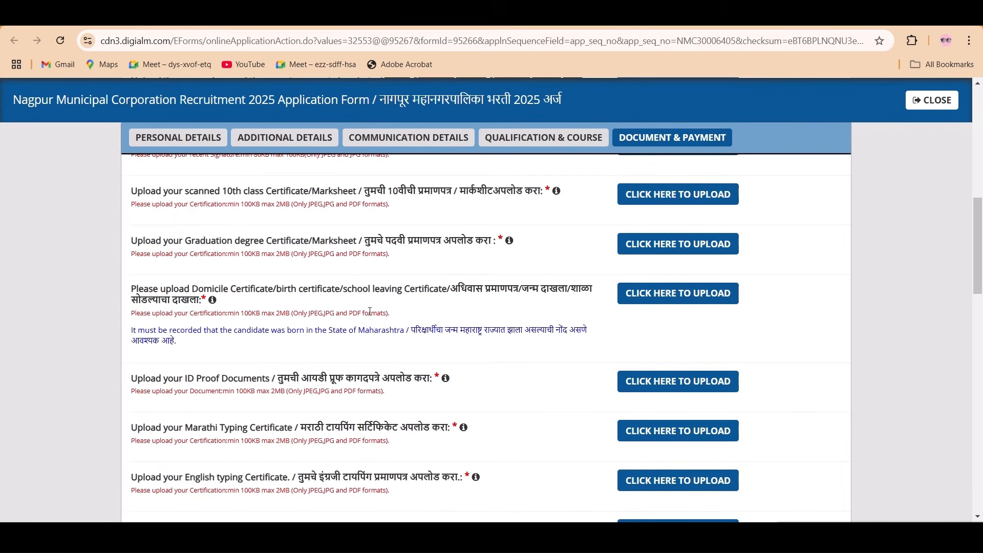
{"action": "scroll", "coordinate": [370, 311], "scroll_direction": "down", "scroll_amount": 1}
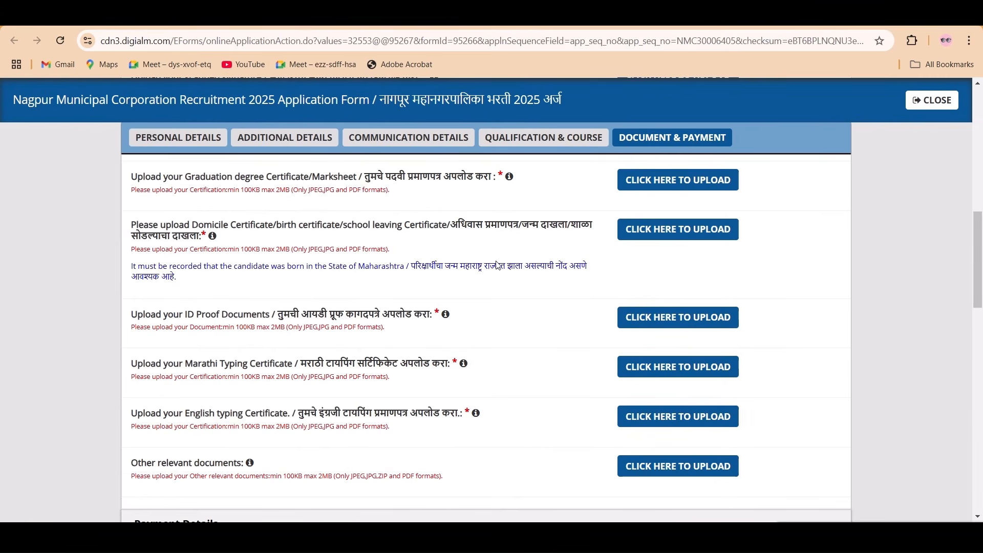
{"action": "scroll", "coordinate": [412, 298], "scroll_direction": "down", "scroll_amount": 1}
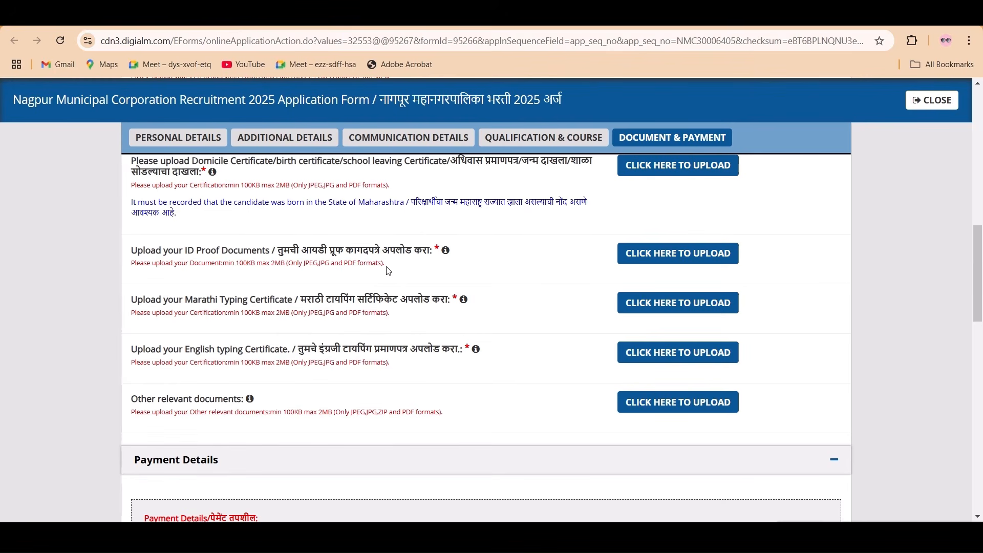
{"action": "scroll", "coordinate": [377, 286], "scroll_direction": "down", "scroll_amount": 1}
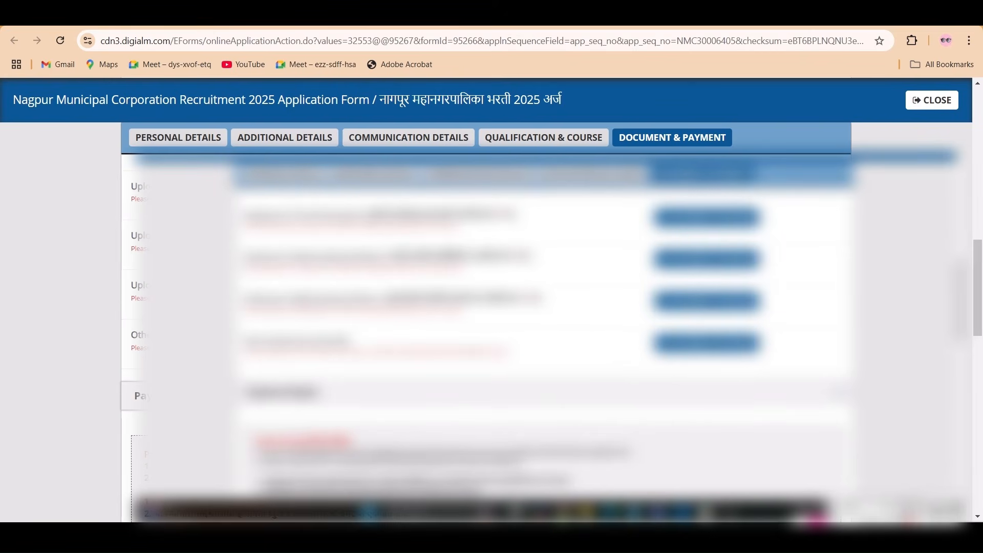
- Review the candidate declaration statements and tick the declaration agreement checkbox
{"action": "scroll", "coordinate": [491, 307], "scroll_direction": "down", "scroll_amount": 5}
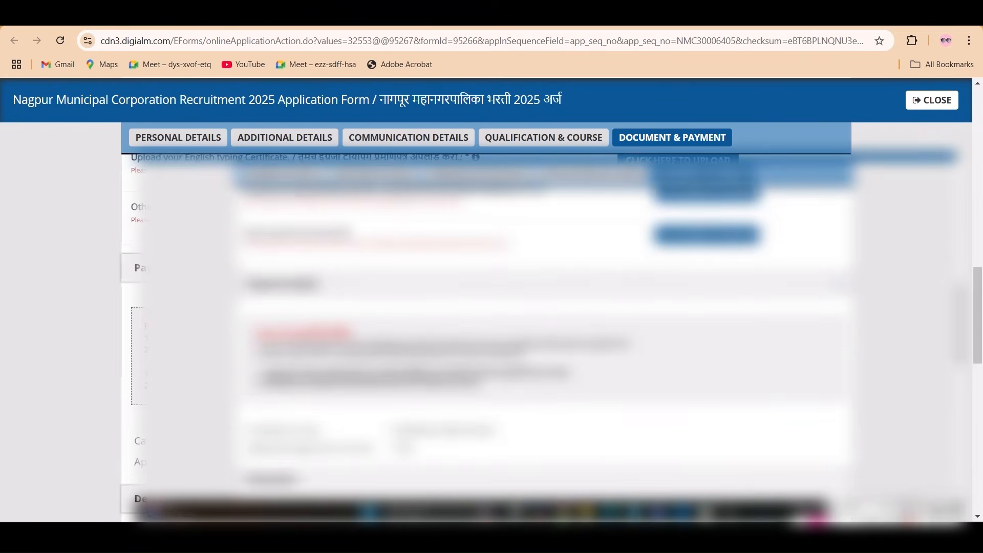
{"action": "scroll", "coordinate": [492, 307], "scroll_direction": "up", "scroll_amount": 1}
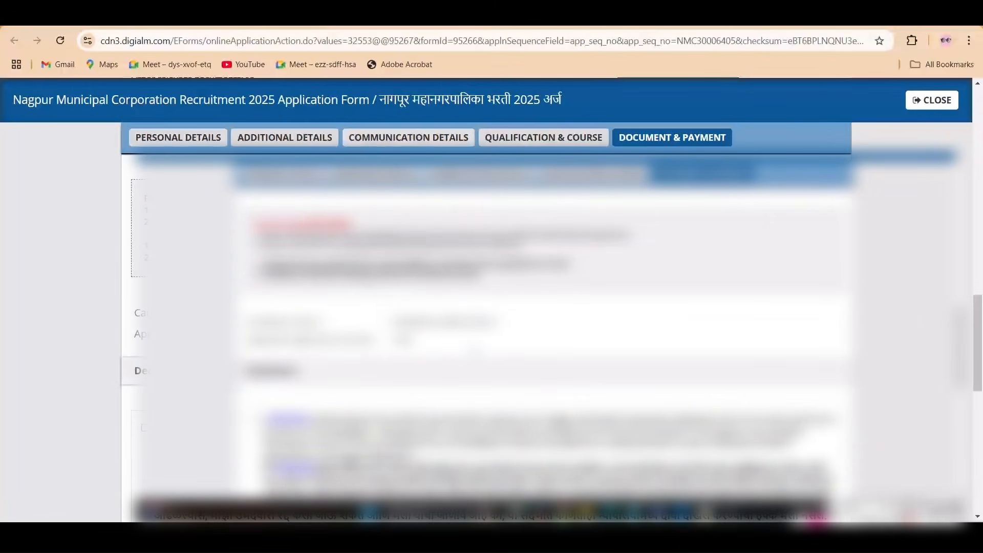
{"action": "scroll", "coordinate": [492, 307], "scroll_direction": "down", "scroll_amount": 5}
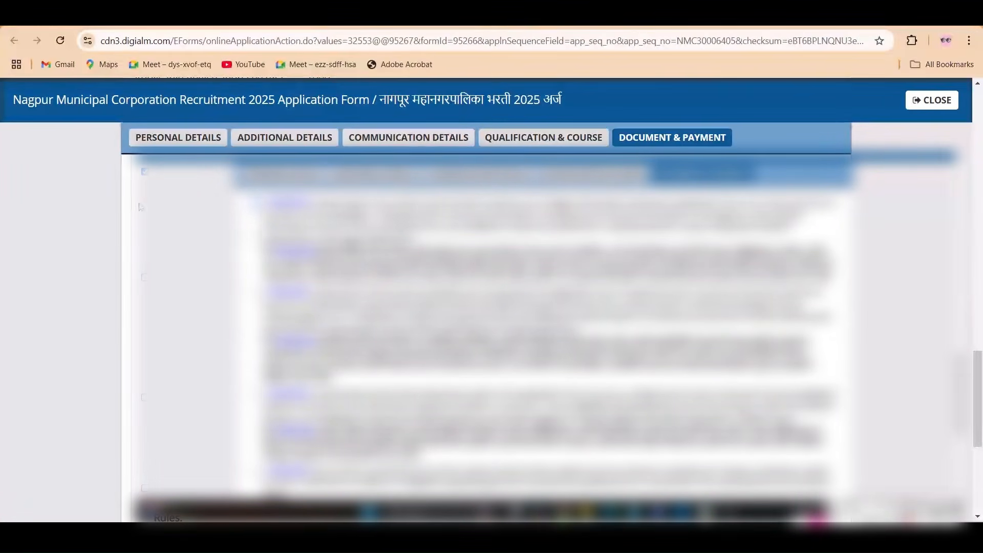
{"action": "scroll", "coordinate": [144, 277], "scroll_direction": "down", "scroll_amount": 5}
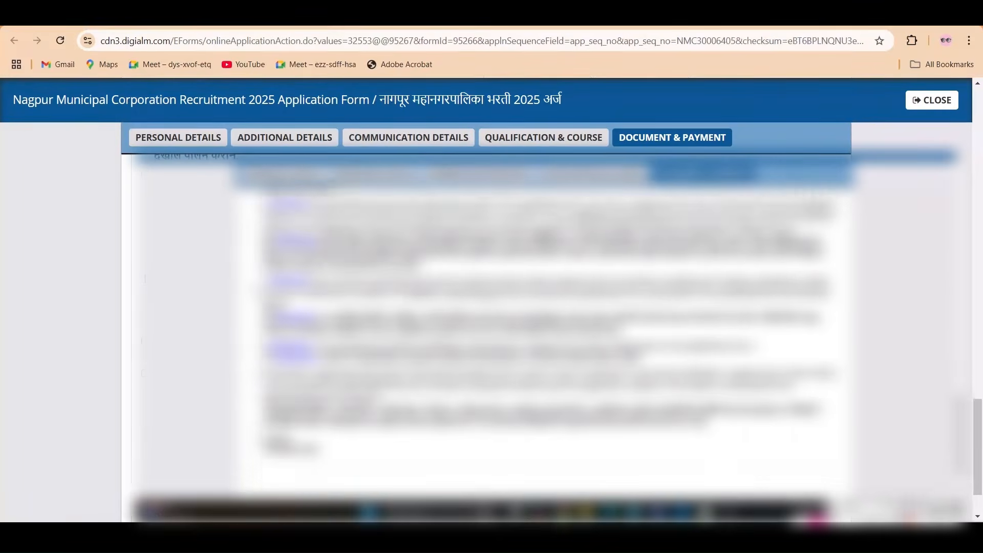
{"action": "scroll", "coordinate": [145, 278], "scroll_direction": "down", "scroll_amount": 1}
{"action": "left_click", "coordinate": [144, 377]}
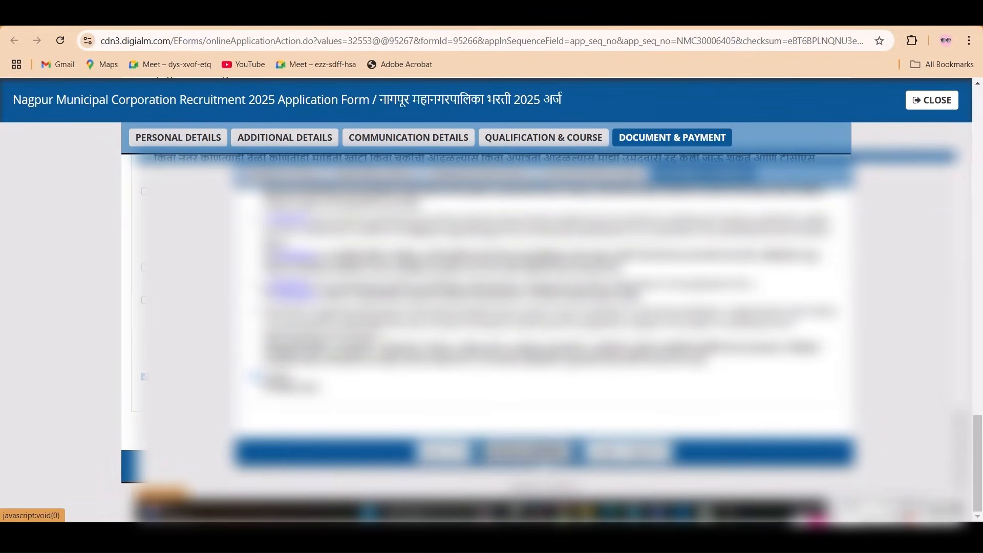
{"action": "scroll", "coordinate": [492, 307], "scroll_direction": "up", "scroll_amount": 5}
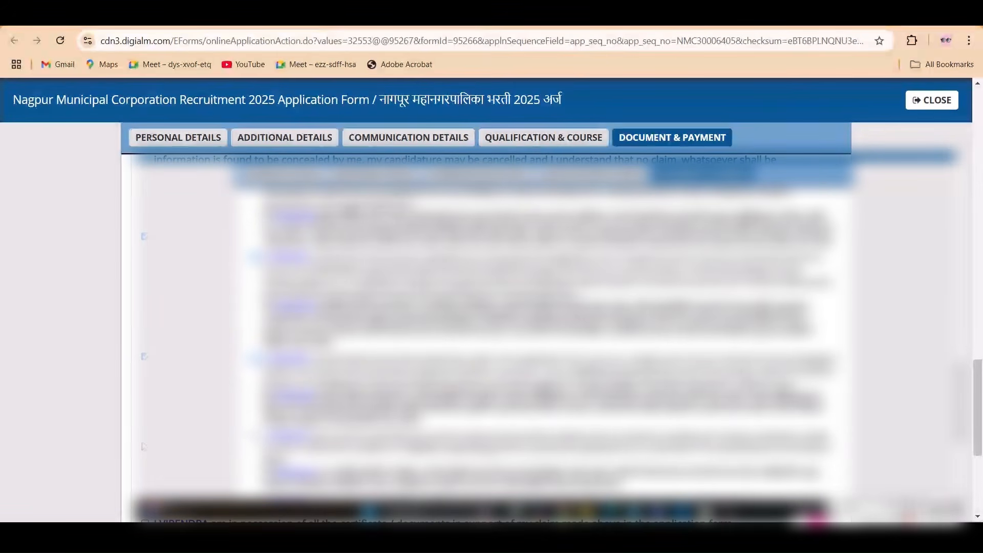
{"action": "scroll", "coordinate": [492, 307], "scroll_direction": "down", "scroll_amount": 3}
{"action": "scroll", "coordinate": [492, 307], "scroll_direction": "down", "scroll_amount": 1}
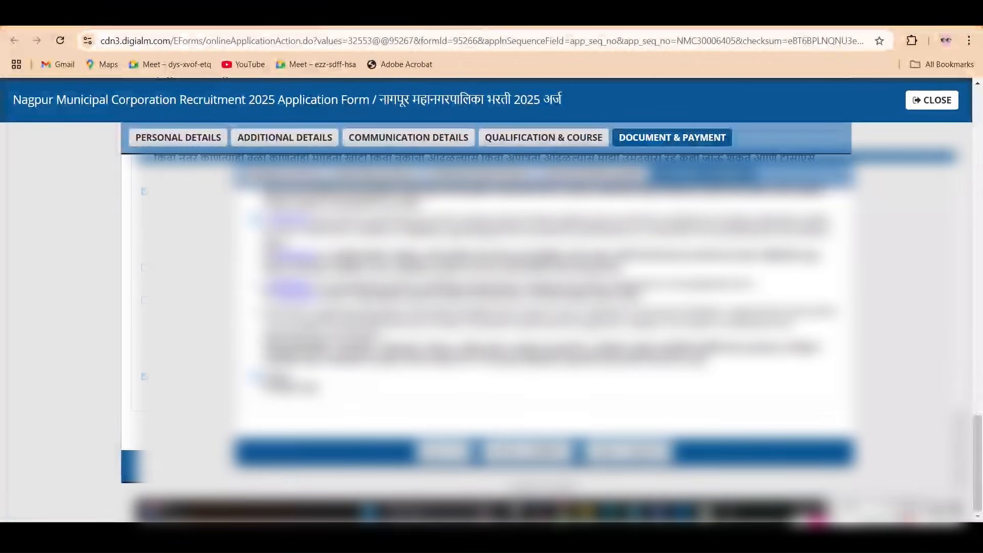